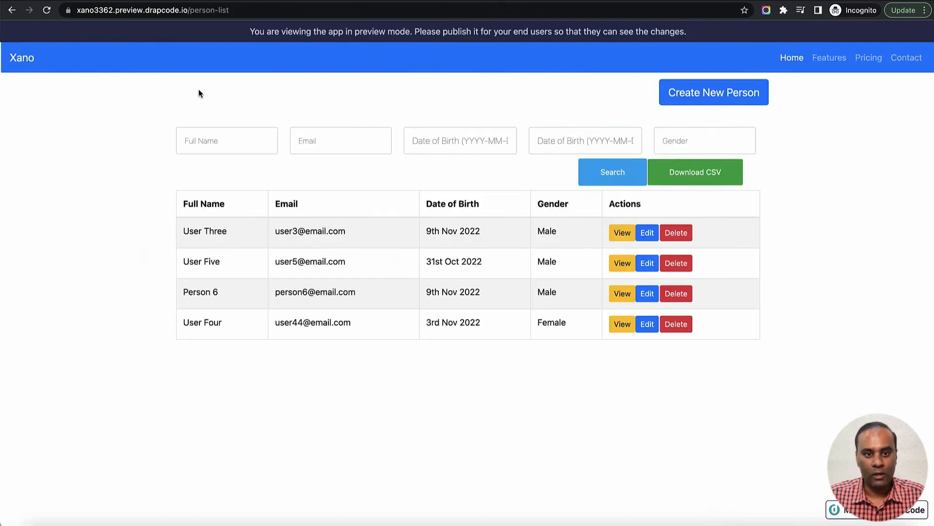
- Add a new record to the Xano Person table and enter Person 7 as its full name
{"action": "left_click", "coordinate": [47, 11]}
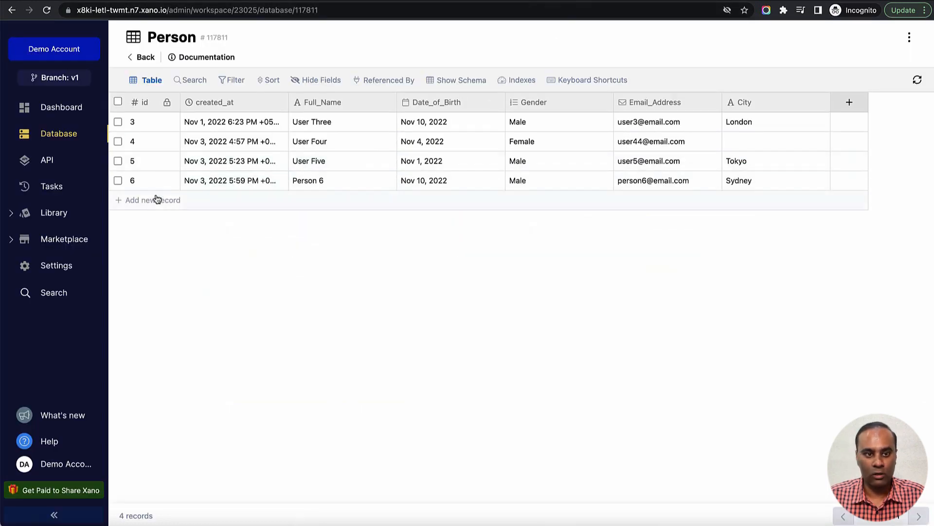
{"action": "left_click", "coordinate": [124, 203]}
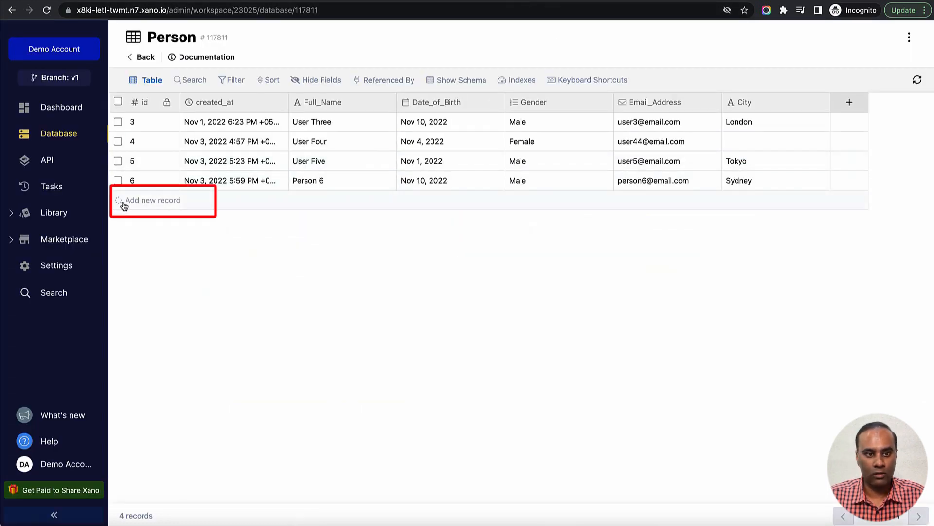
{"action": "left_click", "coordinate": [339, 200]}
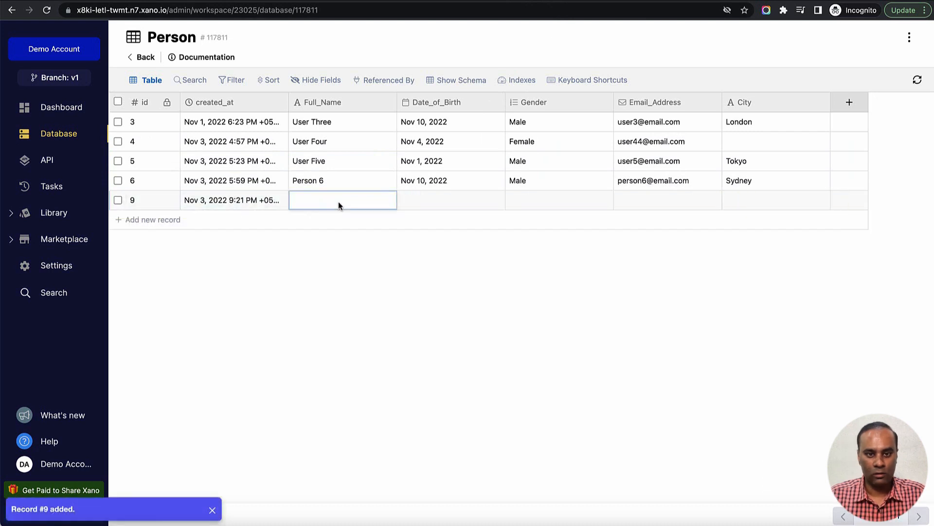
{"action": "type", "text": "Person 7"}
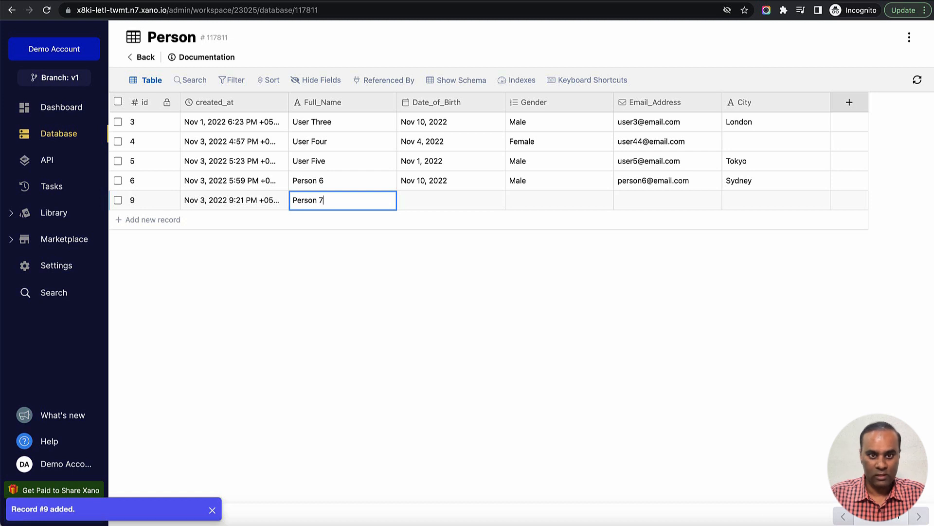
{"action": "key", "text": "Tab"}
- Fill in the date of birth for the Person 7 record and set its gender to Female
{"action": "left_click", "coordinate": [427, 204]}
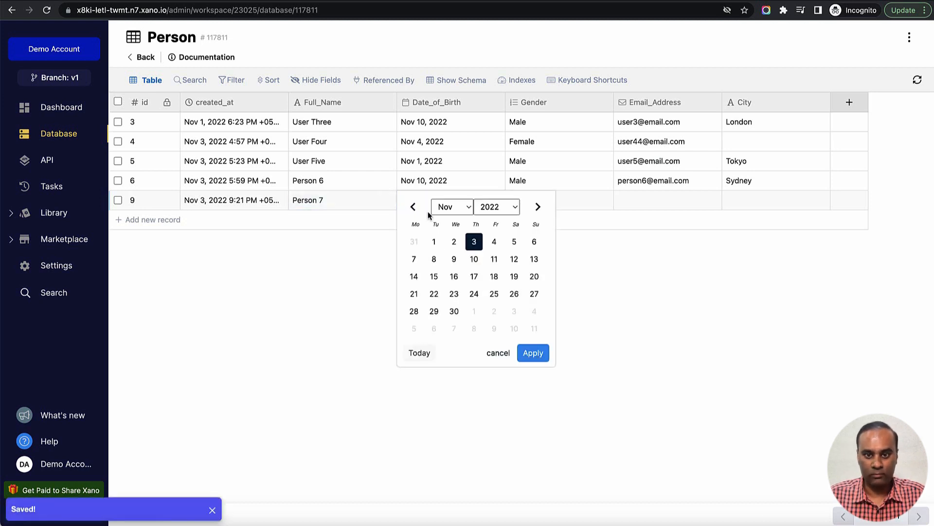
{"action": "left_click", "coordinate": [495, 276]}
{"action": "left_click", "coordinate": [533, 353]}
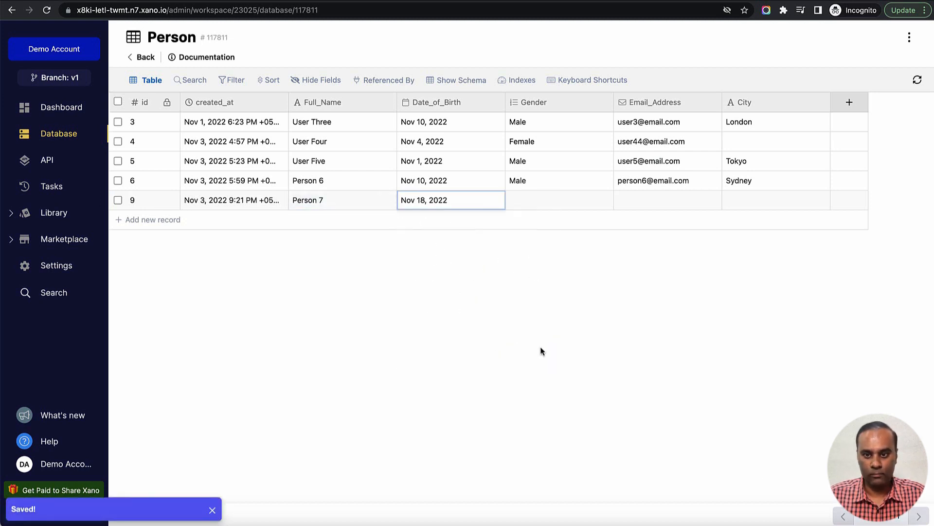
{"action": "left_click", "coordinate": [580, 209]}
{"action": "left_click", "coordinate": [580, 212]}
{"action": "left_click", "coordinate": [580, 283]}
- Enter the e-mail address for the Person 7 record and set its city to London
{"action": "left_click", "coordinate": [667, 209]}
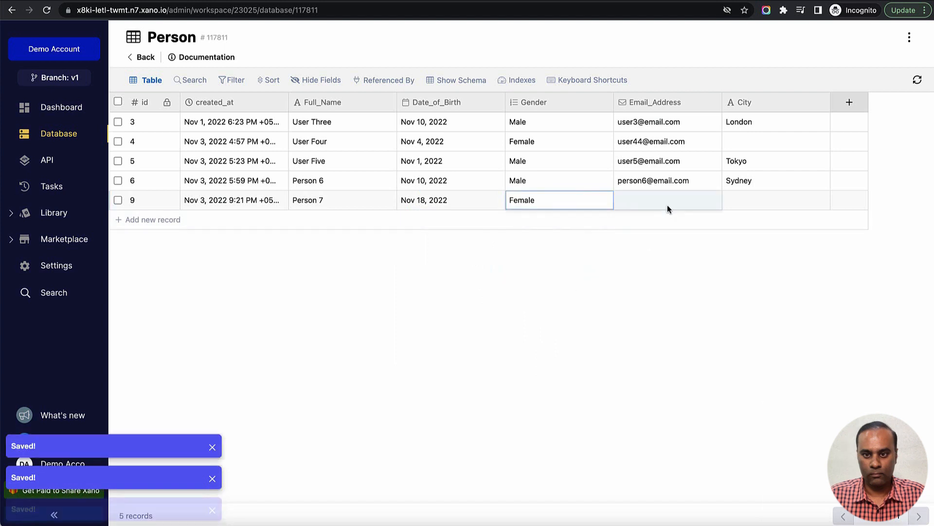
{"action": "left_click", "coordinate": [668, 205]}
{"action": "type", "text": "person"}
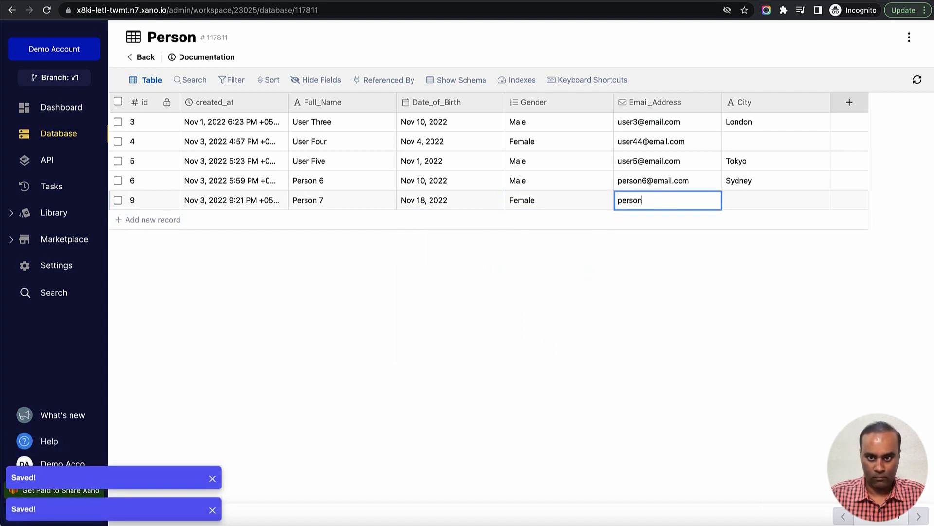
{"action": "type", "text": "7@email.com"}
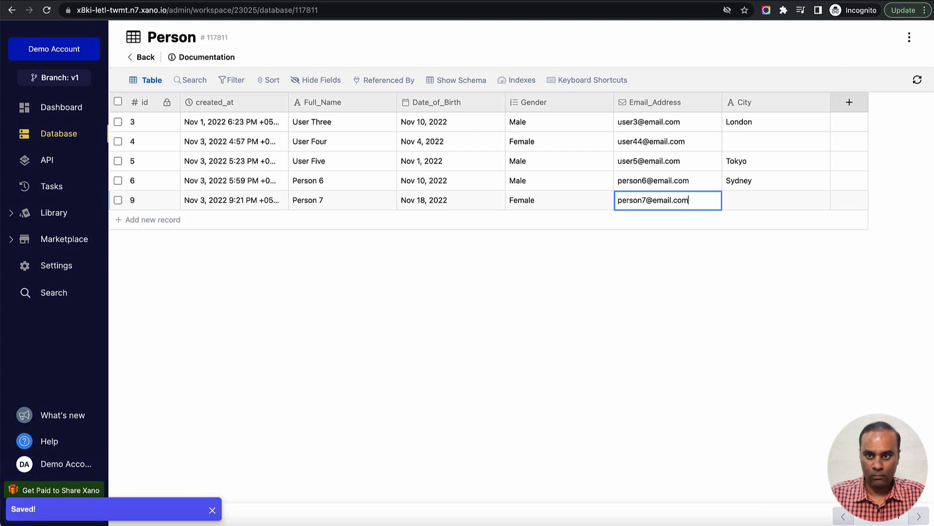
{"action": "key", "text": "Tab"}
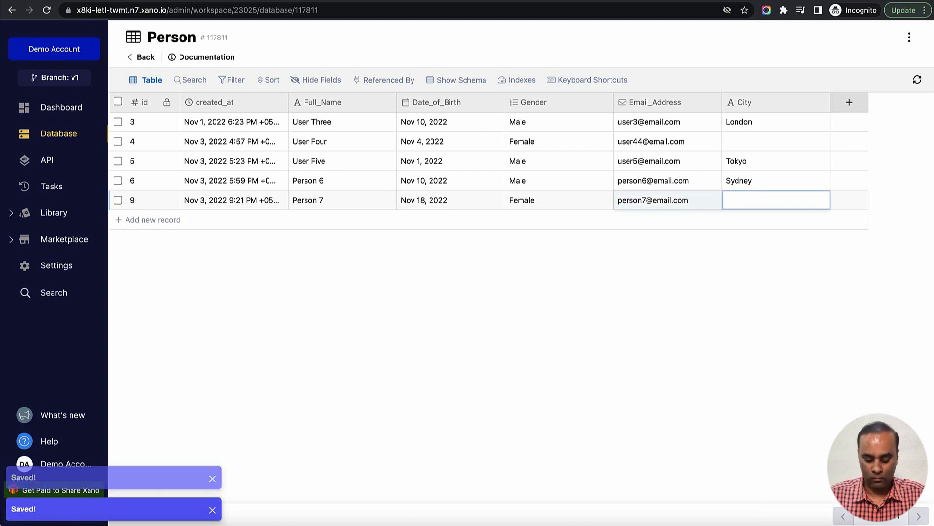
{"action": "type", "text": "London"}
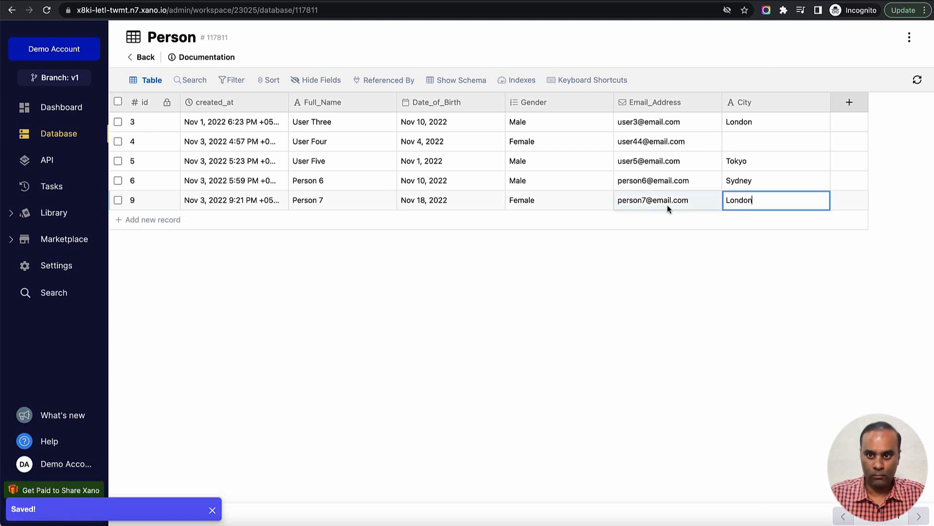
{"action": "key", "text": "Return"}
- Switch to the DrapCode preview and reload the person list to check it against the Xano table
{"action": "left_click", "coordinate": [368, 0]}
{"action": "left_click", "coordinate": [46, 10]}
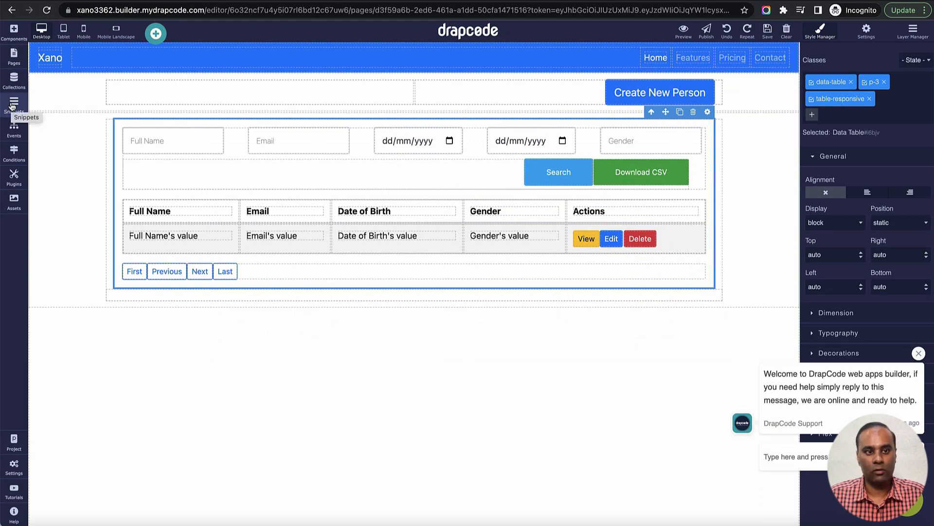
- Start a new snippet in the DrapCode builder and name it "Create Person via Modal Popup"
{"action": "left_click", "coordinate": [13, 104]}
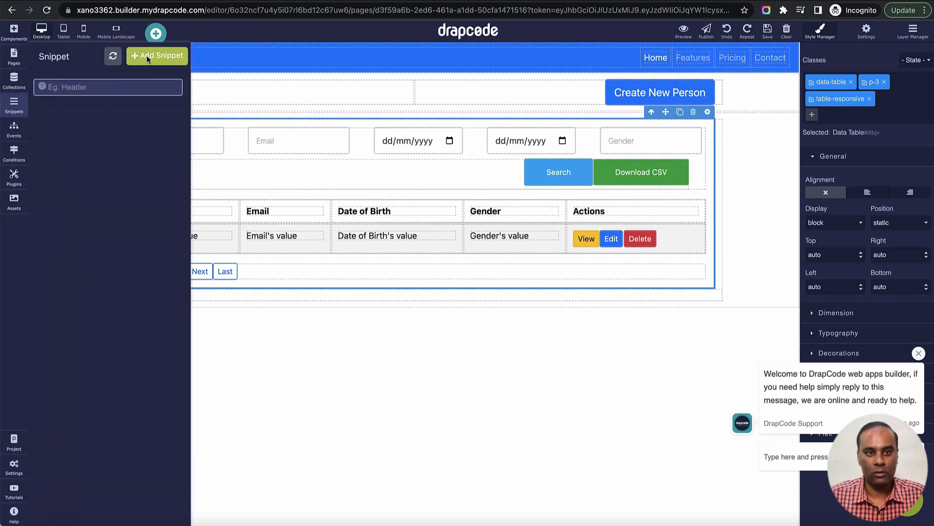
{"action": "left_click", "coordinate": [147, 58]}
{"action": "left_click", "coordinate": [284, 127]}
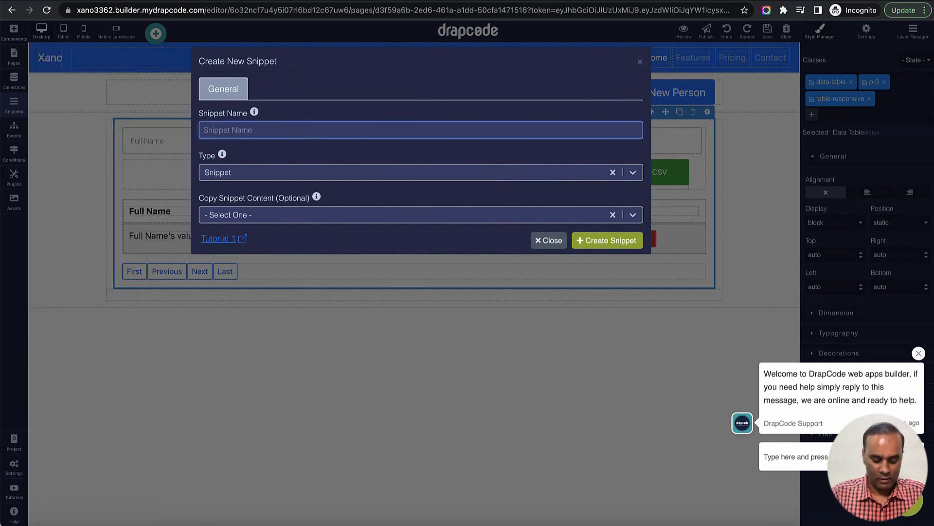
{"action": "type", "text": "Create person"}
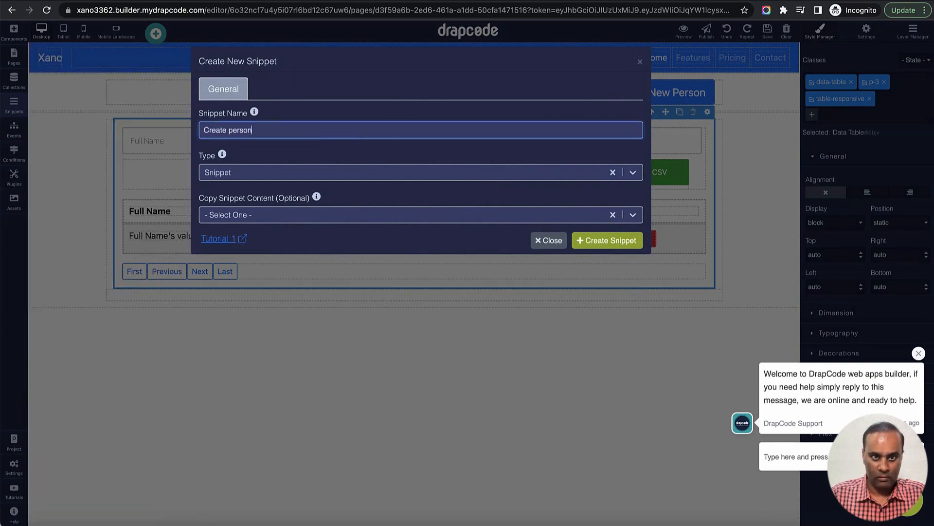
{"action": "type", "text": " on Modal"}
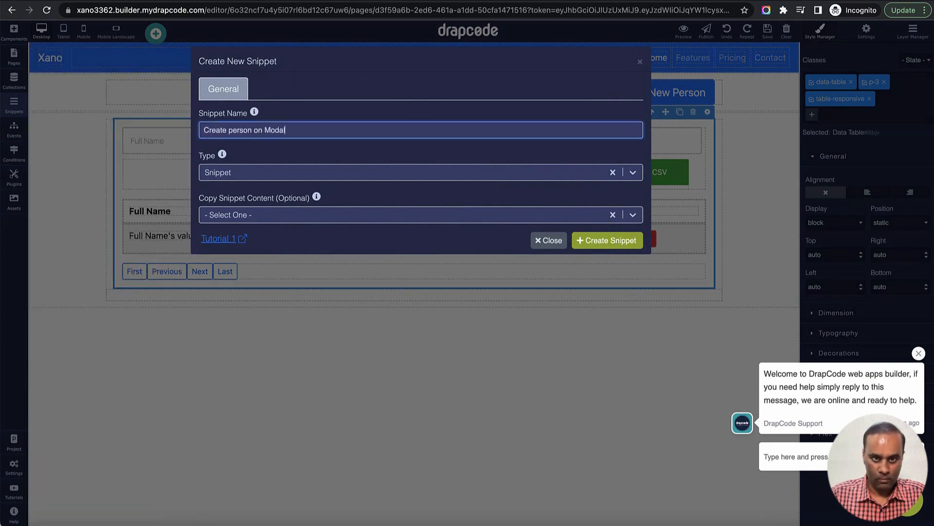
{"action": "type", "text": " Popup"}
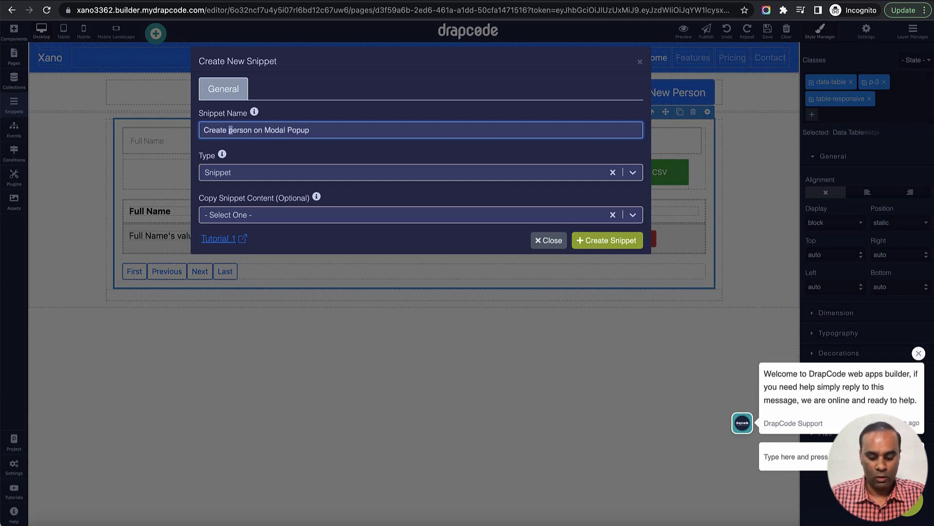
{"action": "type", "text": "P"}
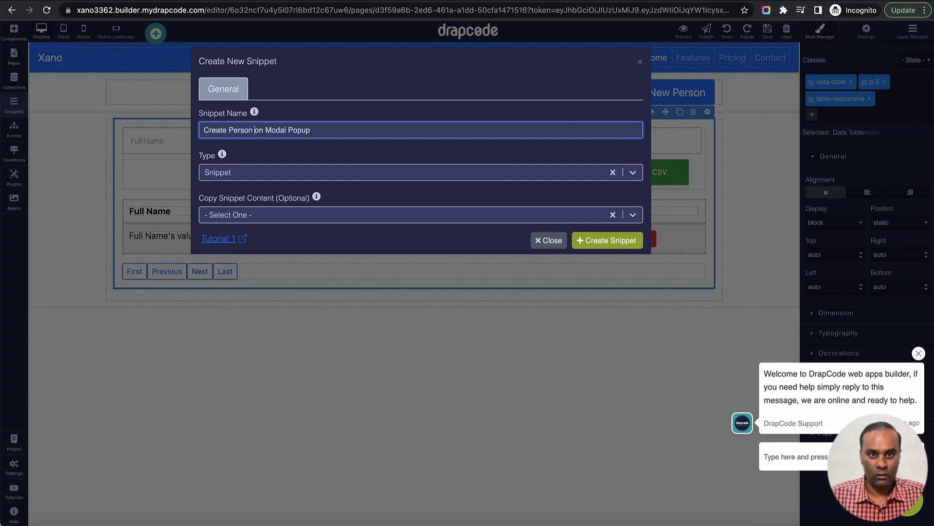
{"action": "left_click_drag", "start_coordinate": [254, 129], "coordinate": [263, 129]}
{"action": "type", "text": "via"}
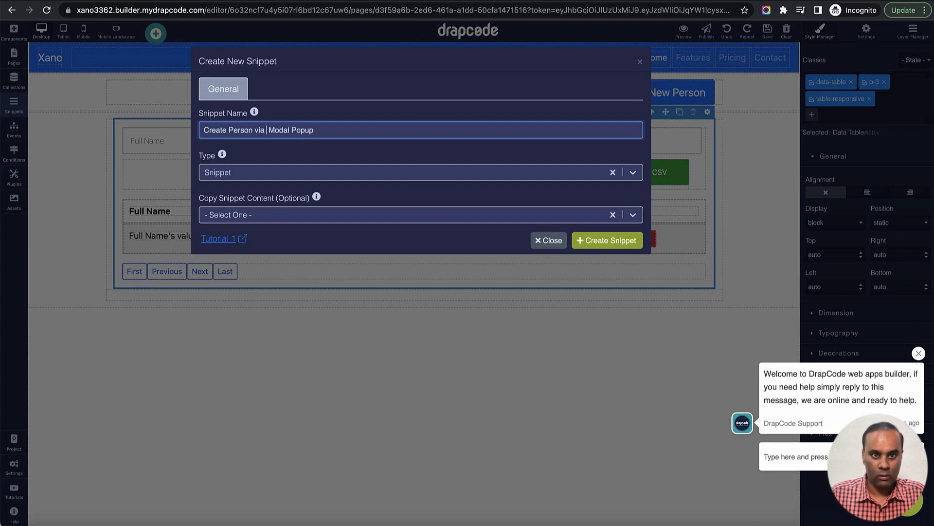
- Set the snippet type to Modal, bind it to the Person collection and create the snippet
{"action": "left_click", "coordinate": [308, 173]}
{"action": "left_click", "coordinate": [307, 200]}
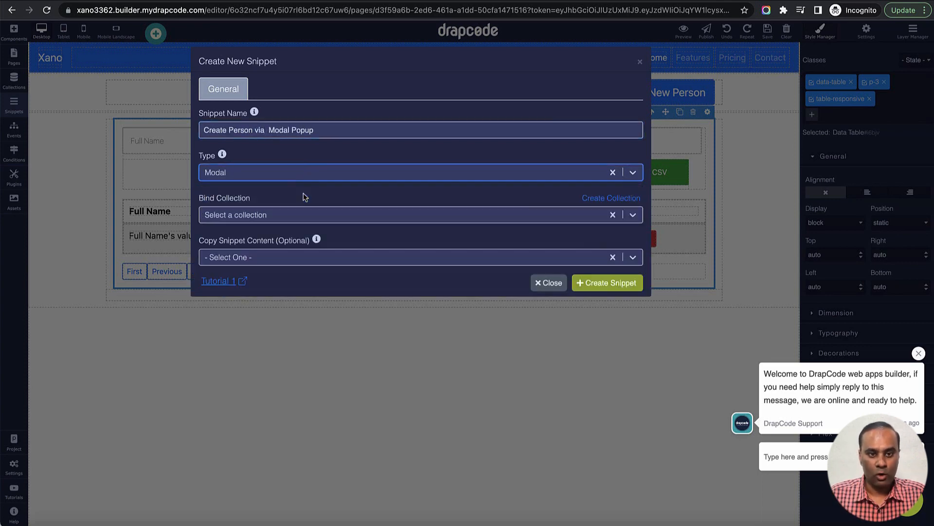
{"action": "left_click", "coordinate": [307, 215]}
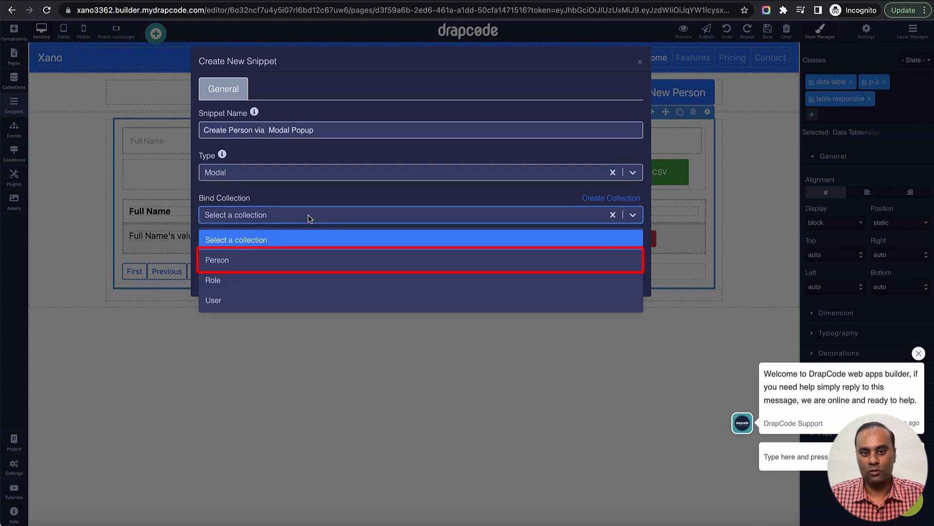
{"action": "left_click", "coordinate": [304, 259]}
{"action": "left_click", "coordinate": [339, 197]}
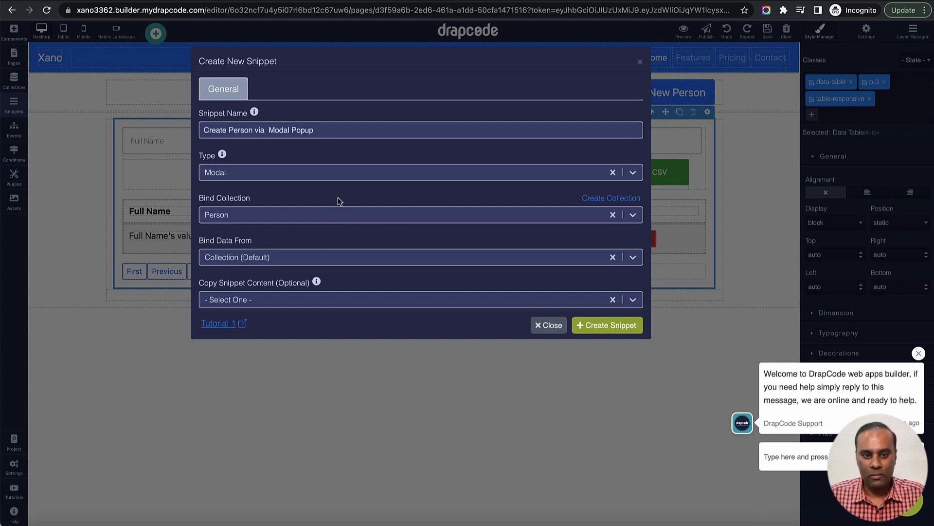
{"action": "left_click", "coordinate": [606, 328]}
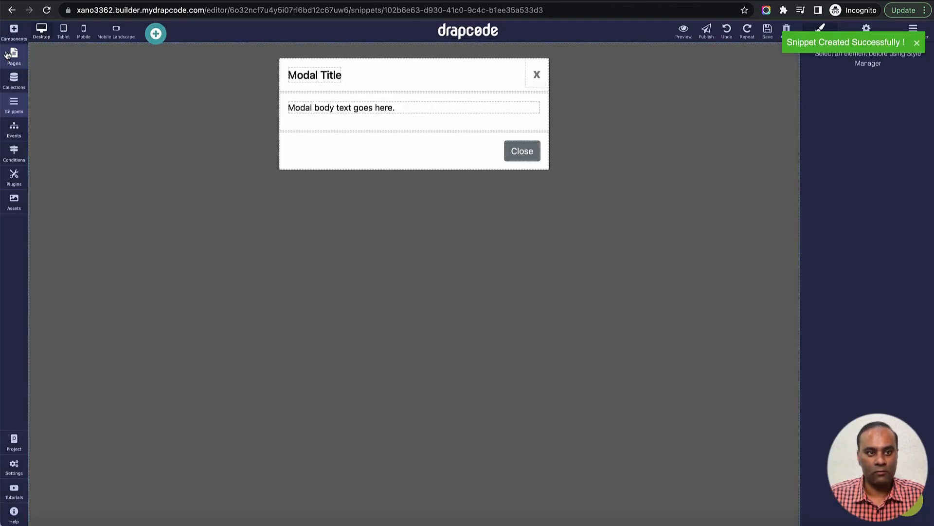
- Place a Collection Form in the modal body above the placeholder text and bind it to the Person collection
{"action": "left_click", "coordinate": [13, 30]}
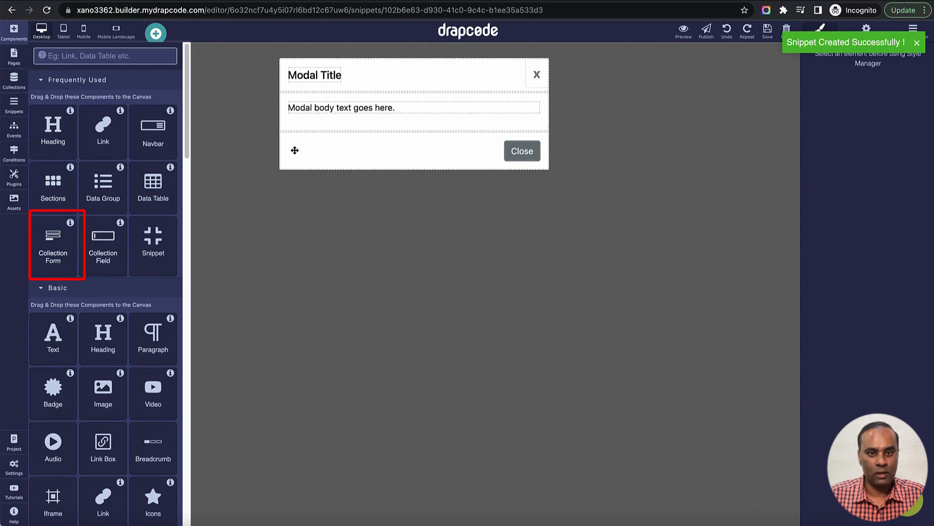
{"action": "left_click_drag", "start_coordinate": [53, 241], "coordinate": [407, 110]}
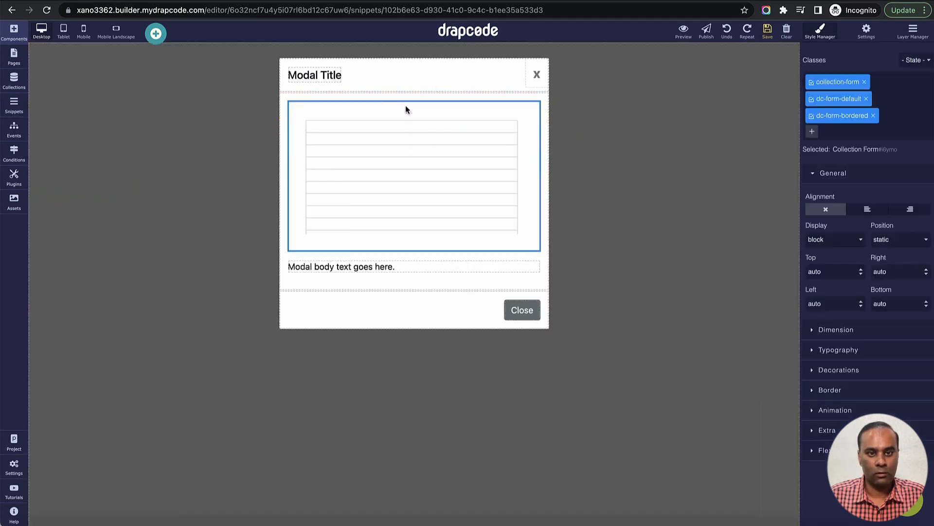
{"action": "left_click", "coordinate": [422, 274]}
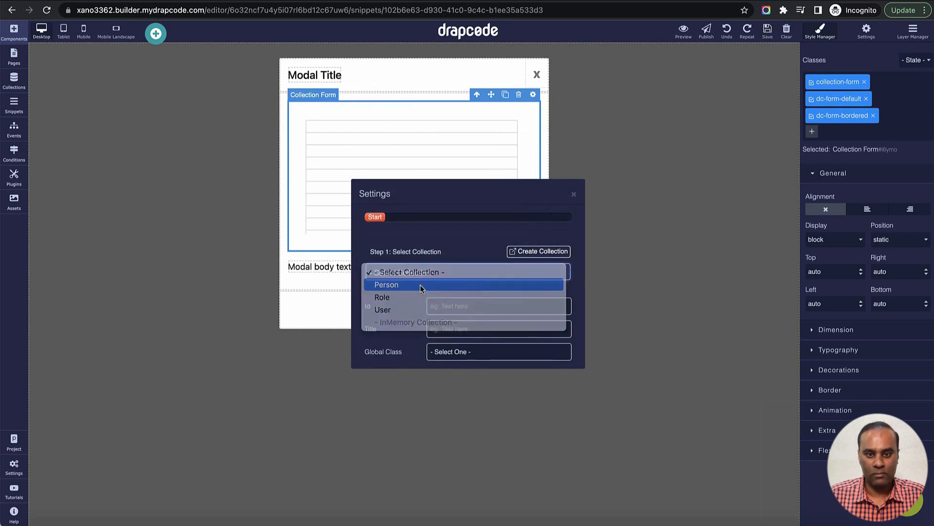
{"action": "left_click", "coordinate": [422, 288]}
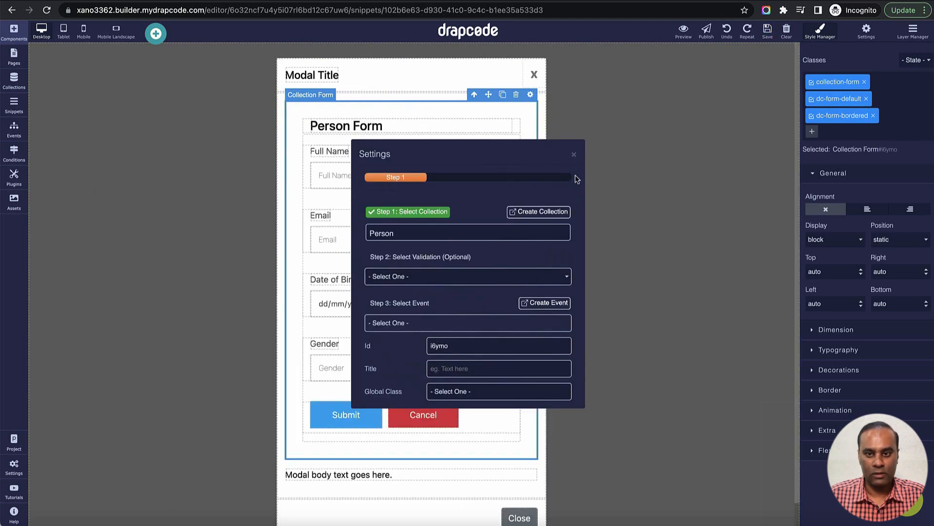
{"action": "left_click", "coordinate": [574, 155]}
- Delete the placeholder paragraph below the form and change the modal title to "Create Person"
{"action": "left_click", "coordinate": [495, 474]}
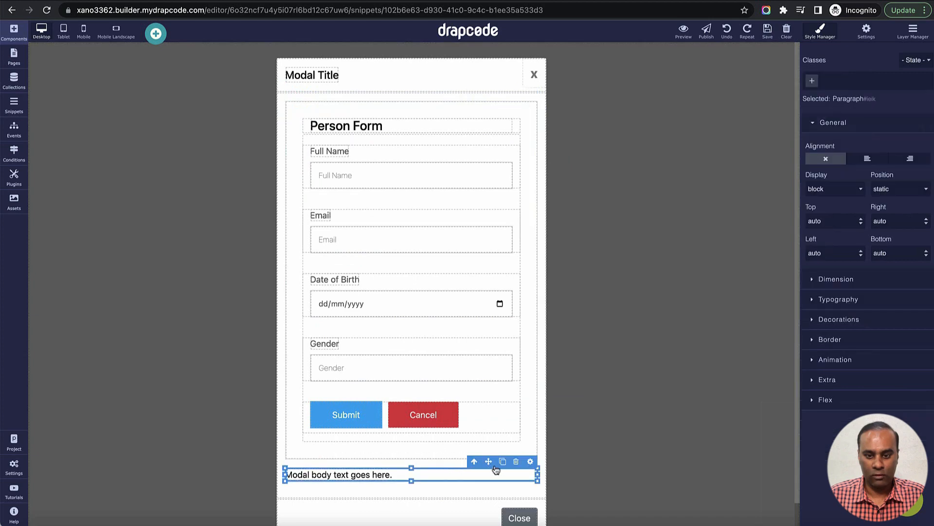
{"action": "left_click", "coordinate": [516, 461]}
{"action": "left_click", "coordinate": [331, 83]}
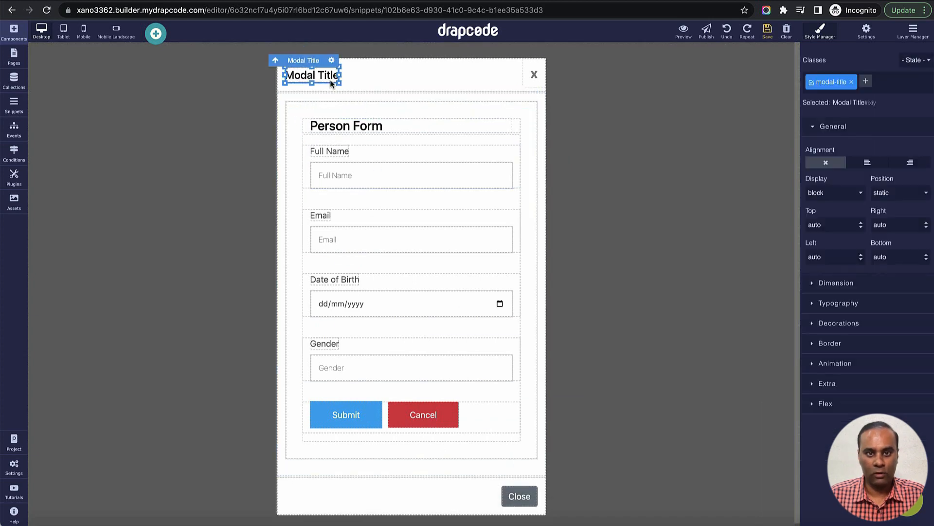
{"action": "double_click", "coordinate": [331, 83]}
{"action": "type", "text": "Crea"}
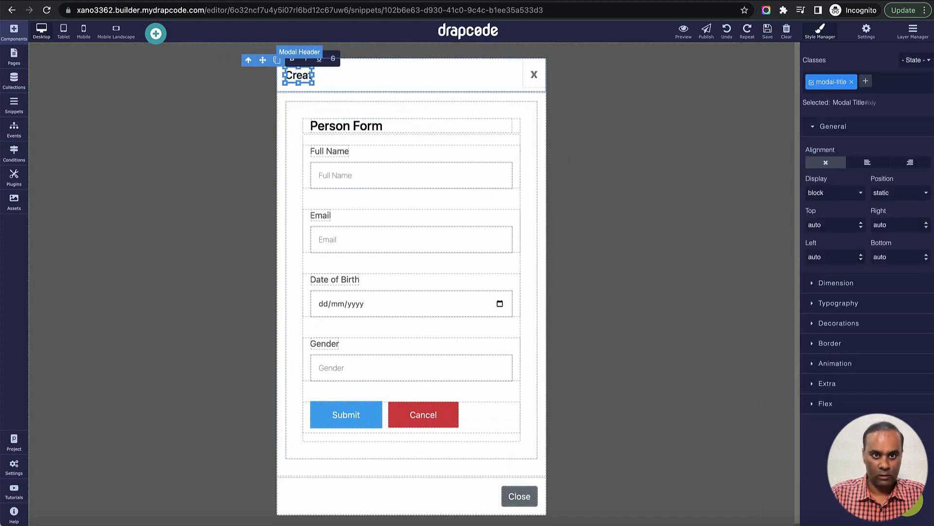
{"action": "type", "text": "te Person"}
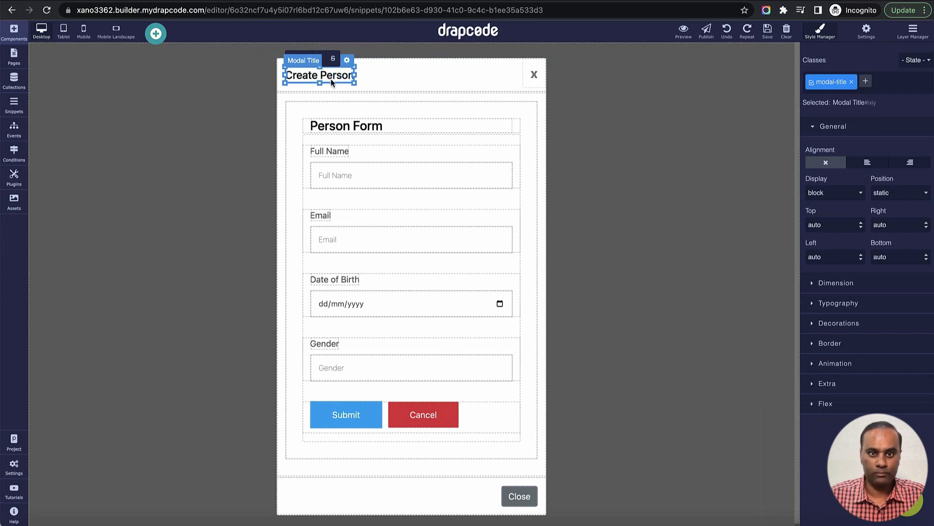
- Delete the Person Form heading from the form and the Close button from the modal footer
{"action": "left_click", "coordinate": [515, 126]}
{"action": "left_click", "coordinate": [502, 110]}
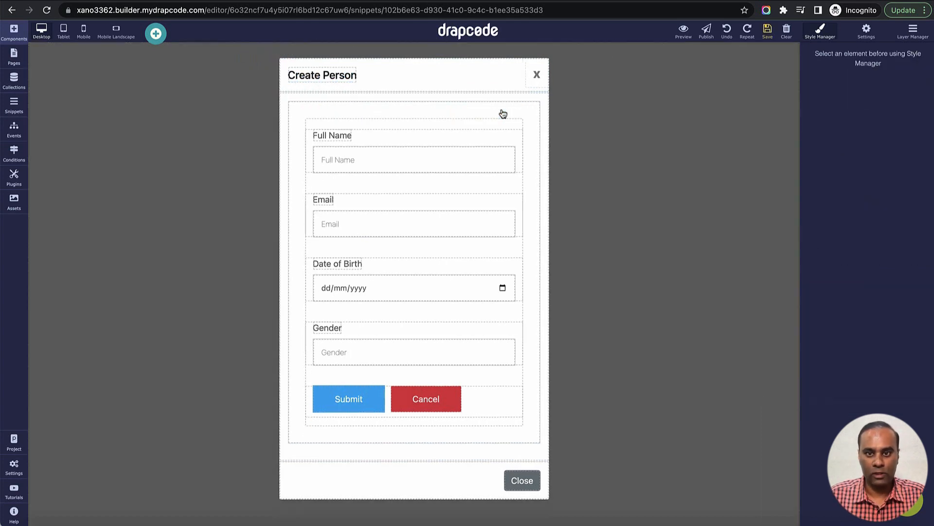
{"action": "left_click", "coordinate": [525, 480]}
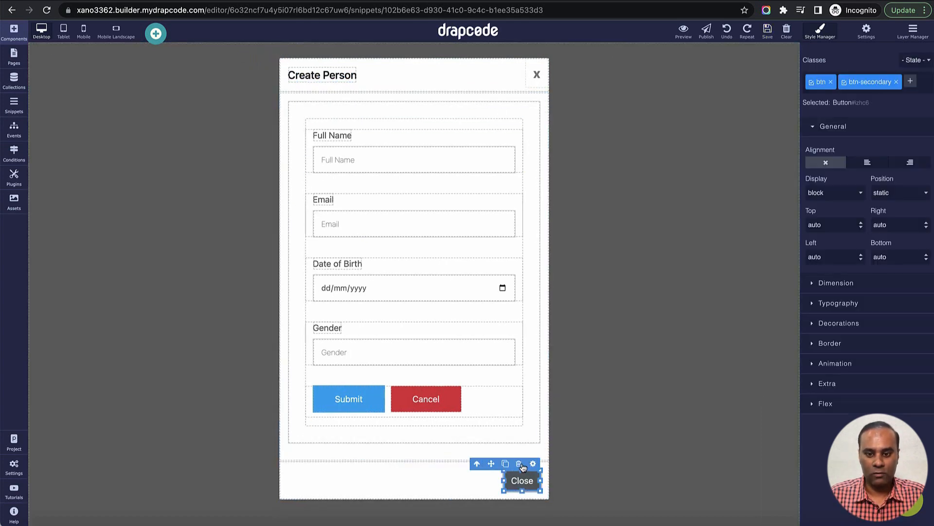
{"action": "left_click", "coordinate": [519, 464]}
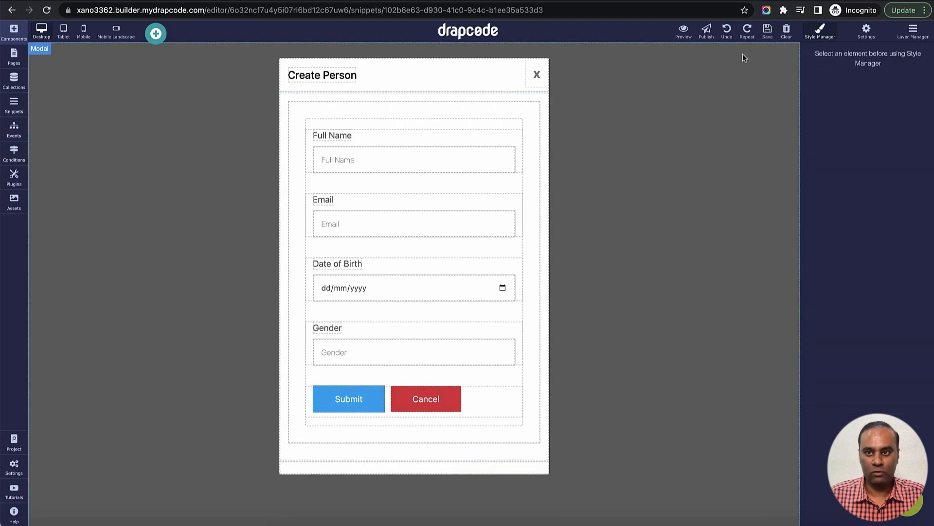
{"action": "left_click", "coordinate": [458, 392]}
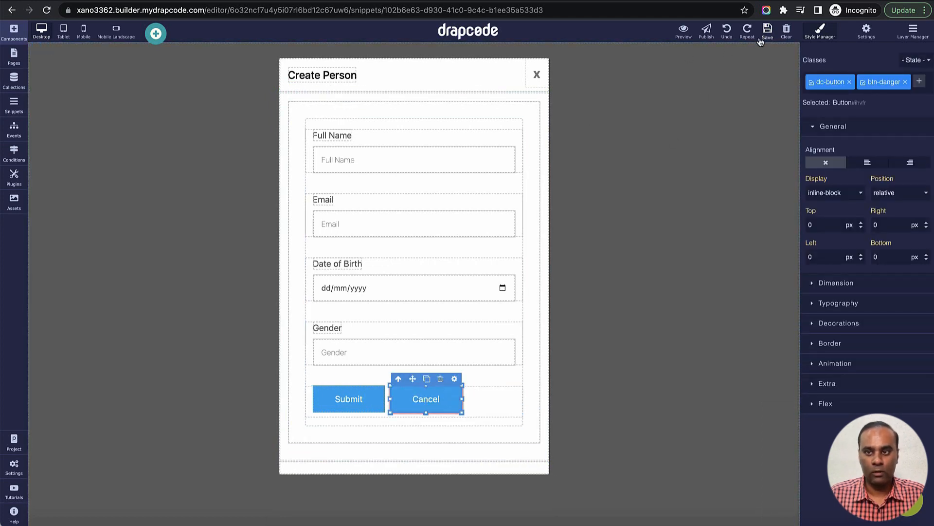
- Start a new external REST API from the project's External APIs list
{"action": "mouse_move", "coordinate": [2, 468]}
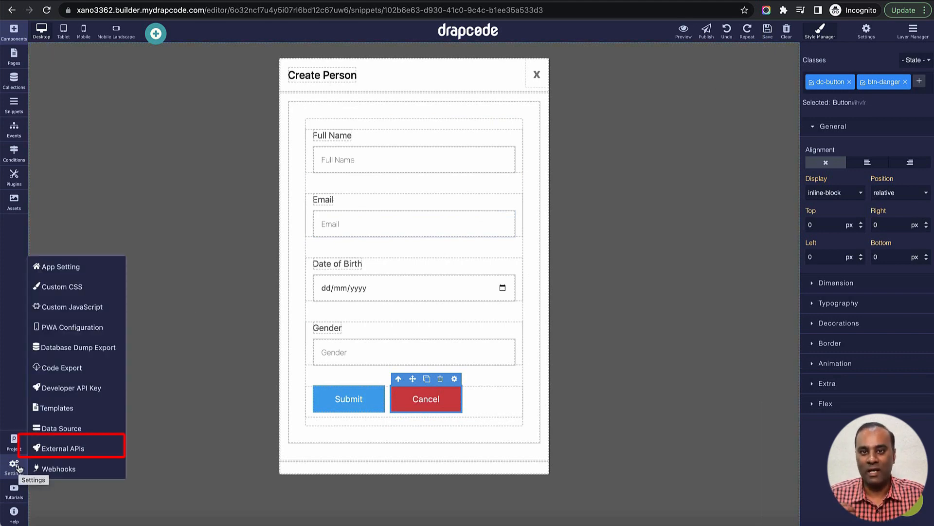
{"action": "left_click", "coordinate": [53, 448]}
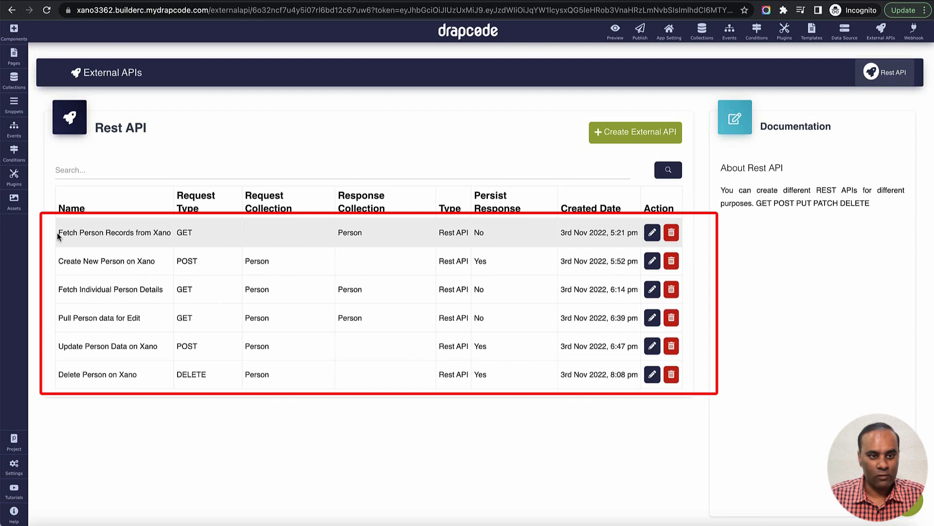
{"action": "left_click_drag", "start_coordinate": [57, 232], "coordinate": [191, 352]}
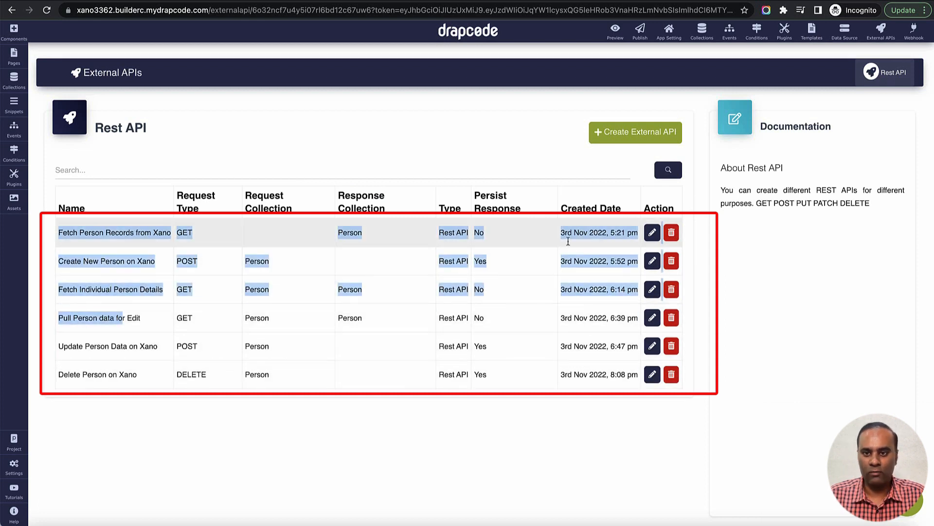
{"action": "left_click", "coordinate": [630, 139]}
- Name the new REST API "Create New Person via Modal Popup"
{"action": "left_click", "coordinate": [328, 205]}
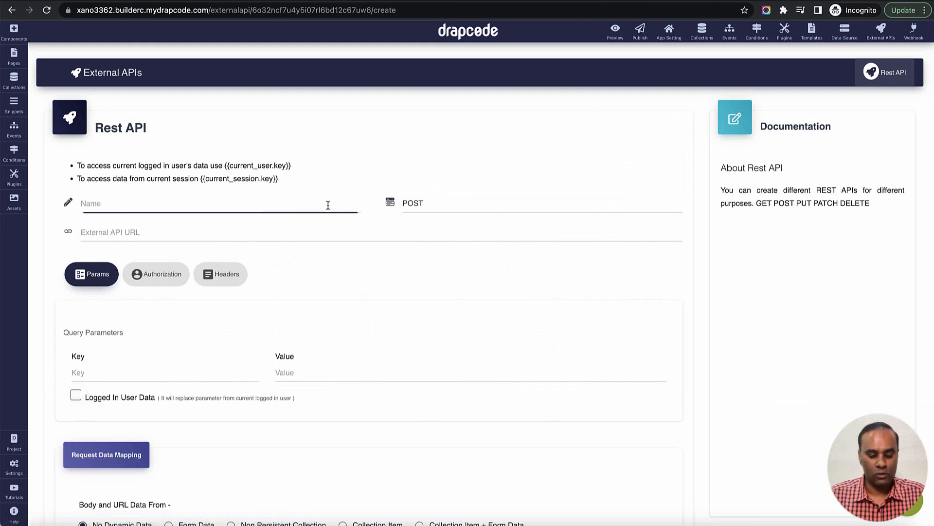
{"action": "type", "text": "Create New "}
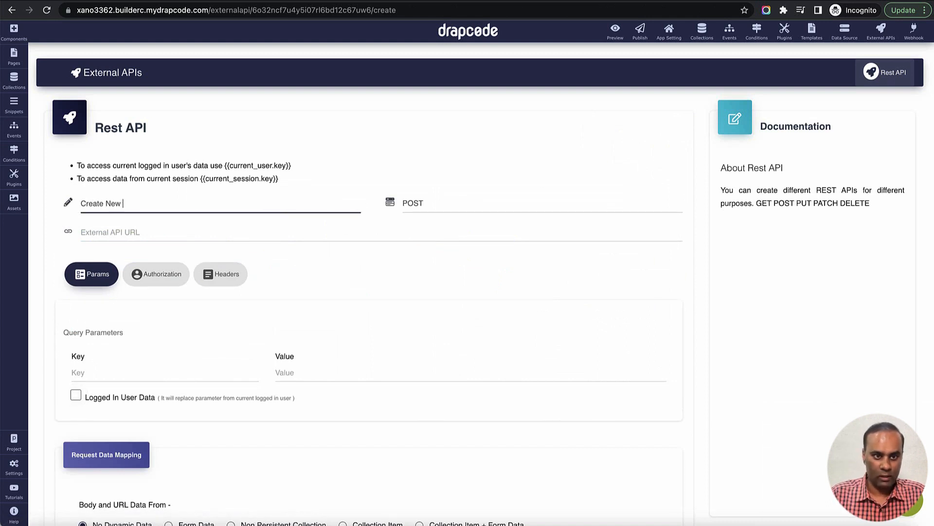
{"action": "type", "text": "Person via "}
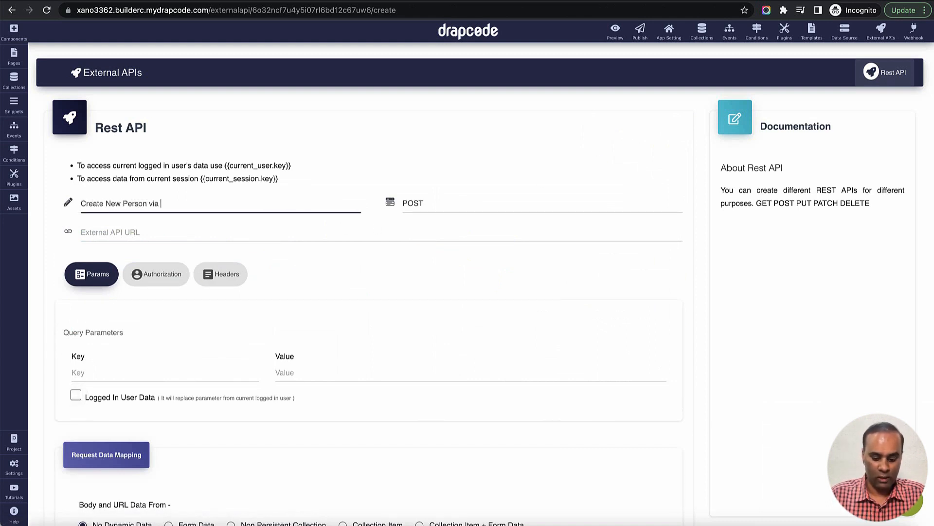
{"action": "type", "text": "Modal Pop"}
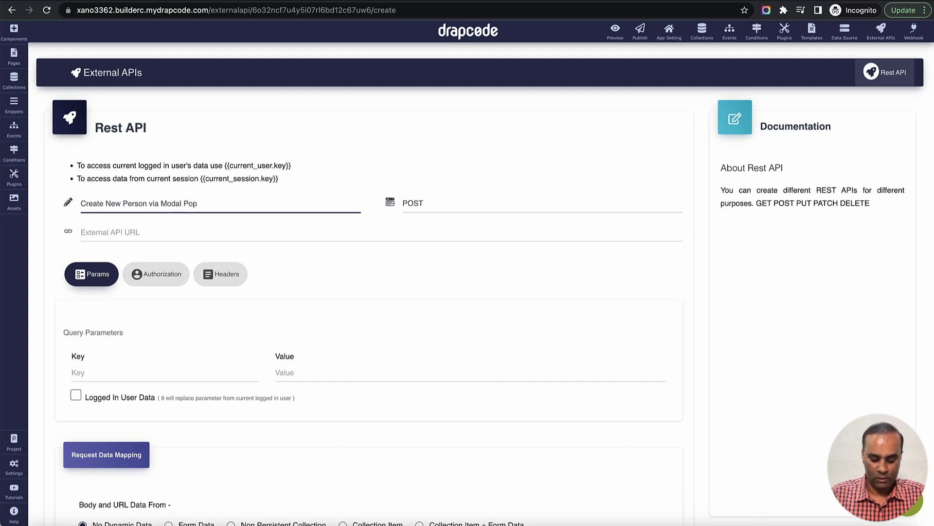
{"action": "type", "text": "up"}
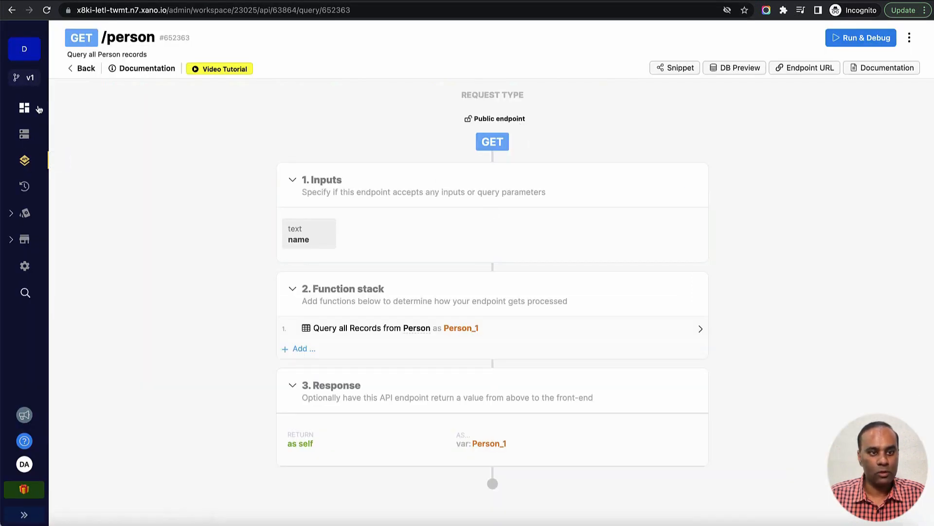
- Switch to Xano, open the Default API group and review the inputs of its POST /person endpoint
{"action": "left_click", "coordinate": [24, 162]}
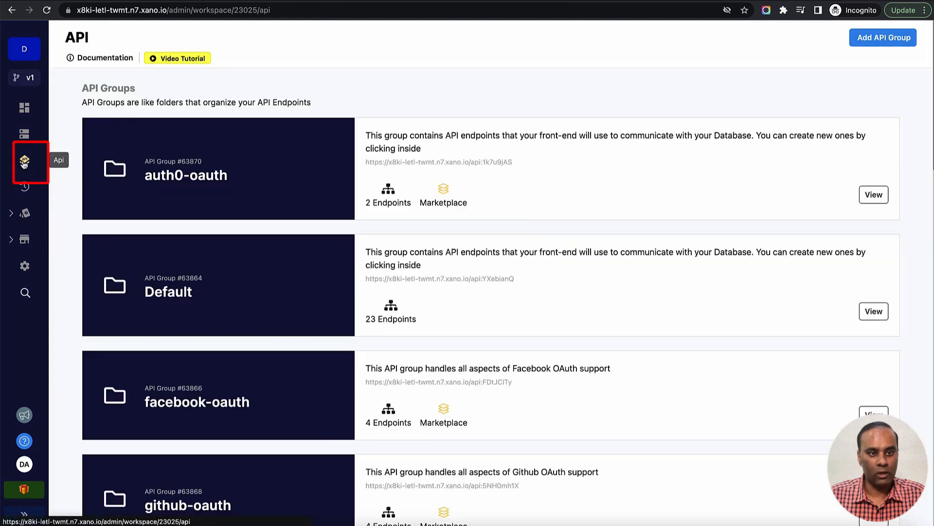
{"action": "left_click", "coordinate": [262, 288]}
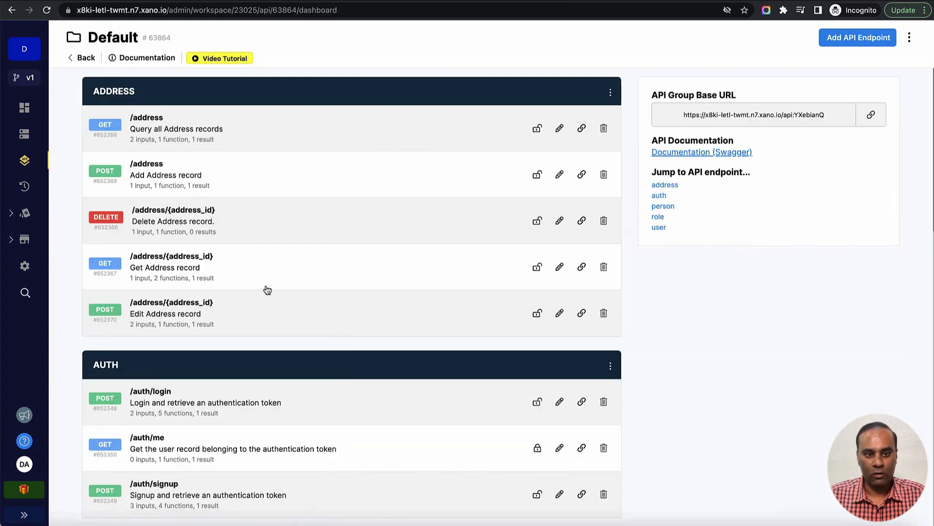
{"action": "scroll", "coordinate": [417, 283], "scroll_direction": "down", "scroll_amount": 9}
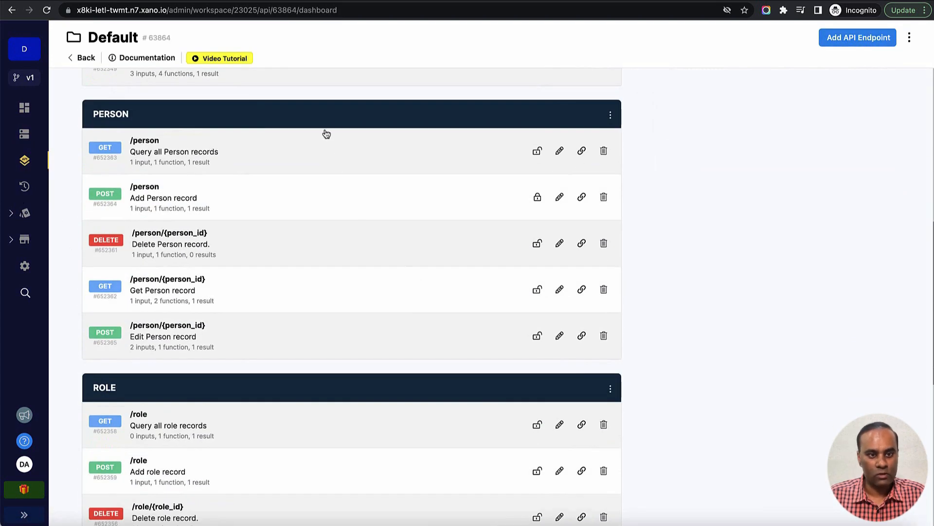
{"action": "left_click", "coordinate": [287, 200]}
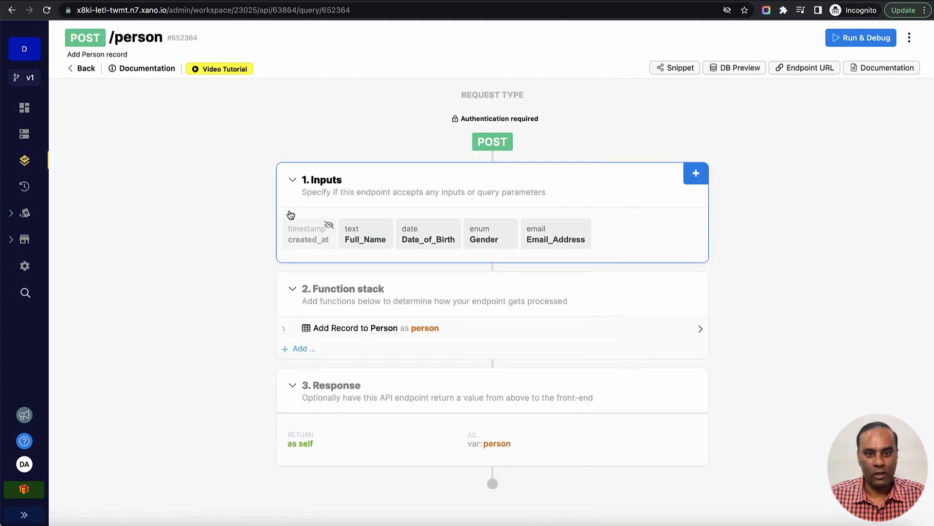
{"action": "left_click", "coordinate": [83, 67]}
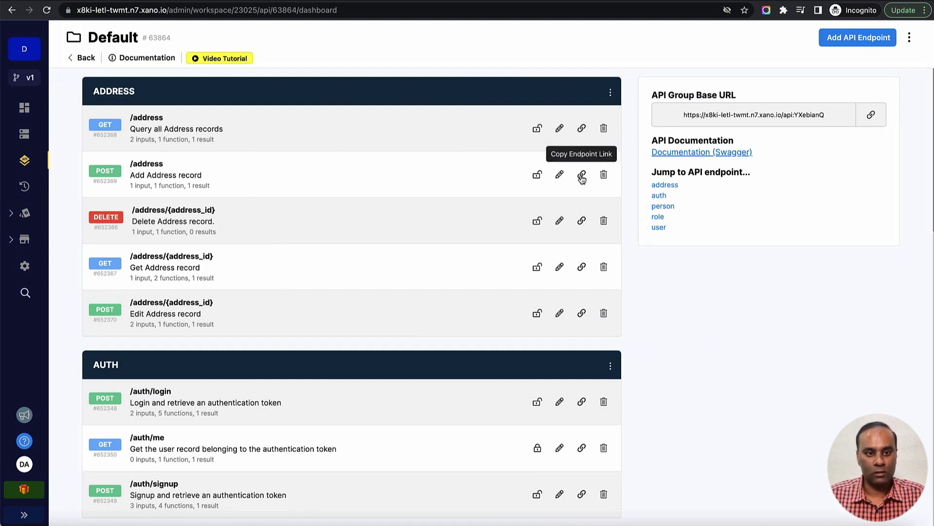
- Copy the Add Person record endpoint link in Xano and paste it as the external API URL in DrapCode
{"action": "scroll", "coordinate": [569, 275], "scroll_direction": "down", "scroll_amount": 4}
{"action": "scroll", "coordinate": [569, 280], "scroll_direction": "down", "scroll_amount": 4}
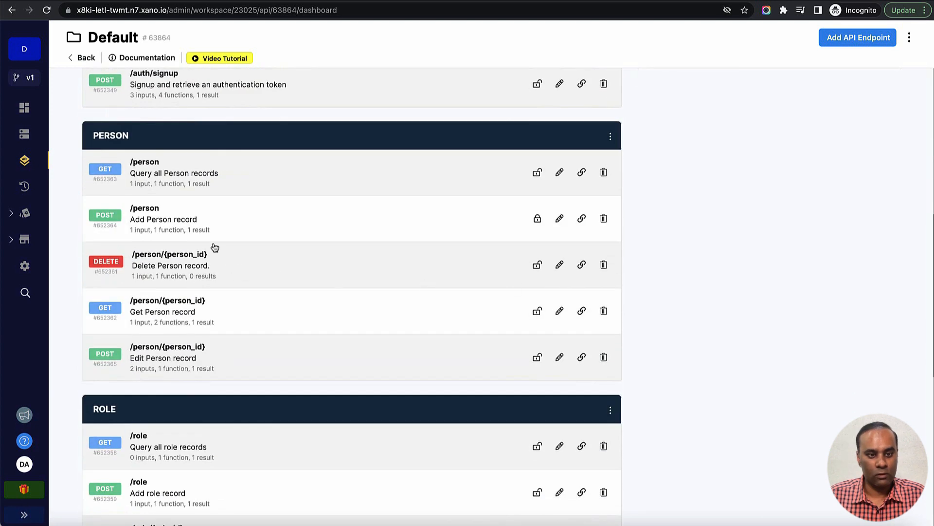
{"action": "left_click", "coordinate": [582, 220]}
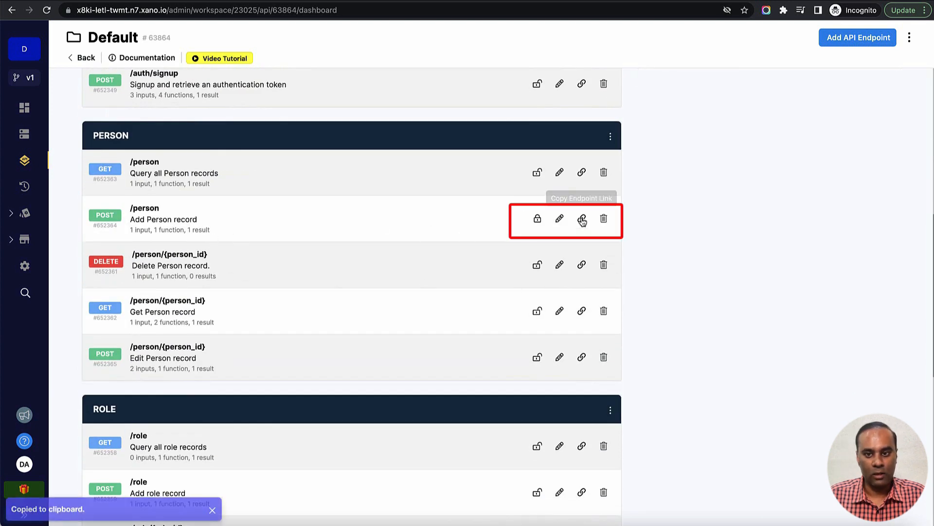
{"action": "left_click", "coordinate": [537, 220]}
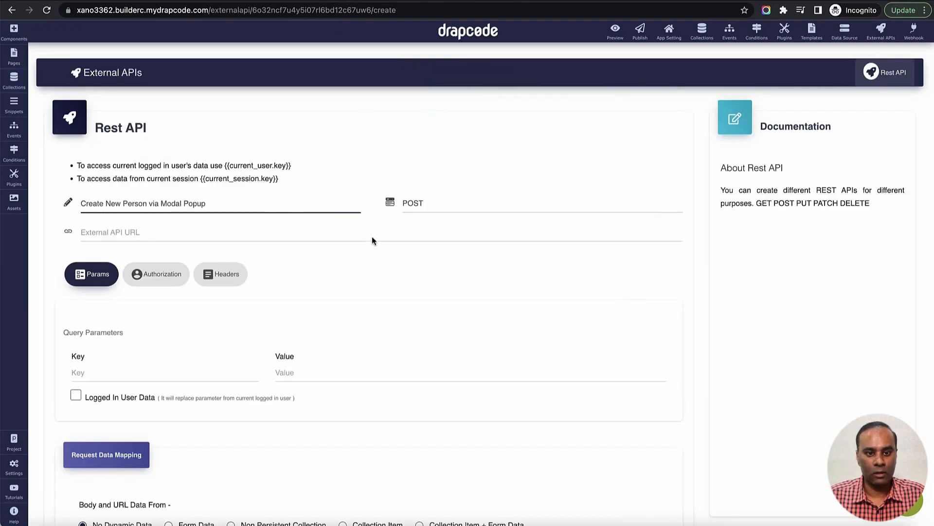
{"action": "left_click", "coordinate": [371, 236]}
{"action": "key", "text": "ctrl+v"}
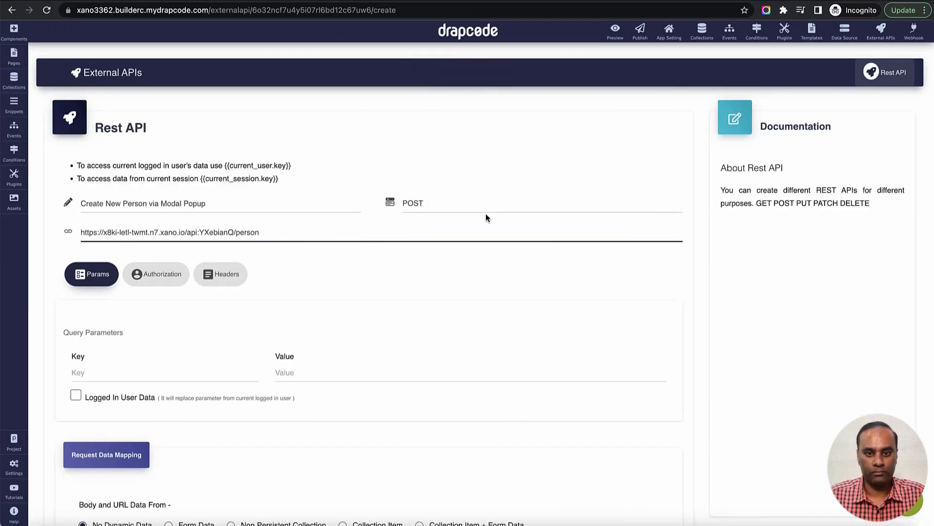
- Expand the POST /person endpoint in Xano's Swagger documentation and copy the Full_Name key from its example request body
{"action": "left_click", "coordinate": [562, 1]}
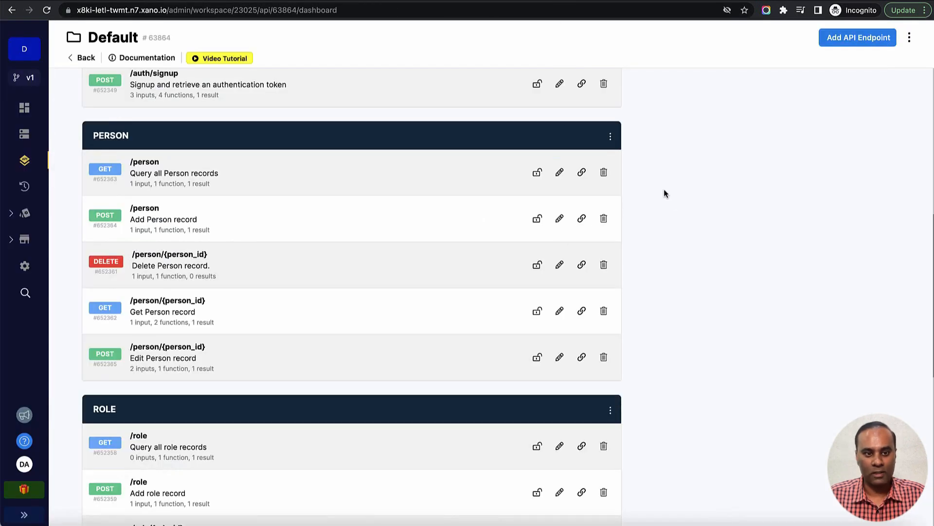
{"action": "scroll", "coordinate": [664, 188], "scroll_direction": "up", "scroll_amount": 10}
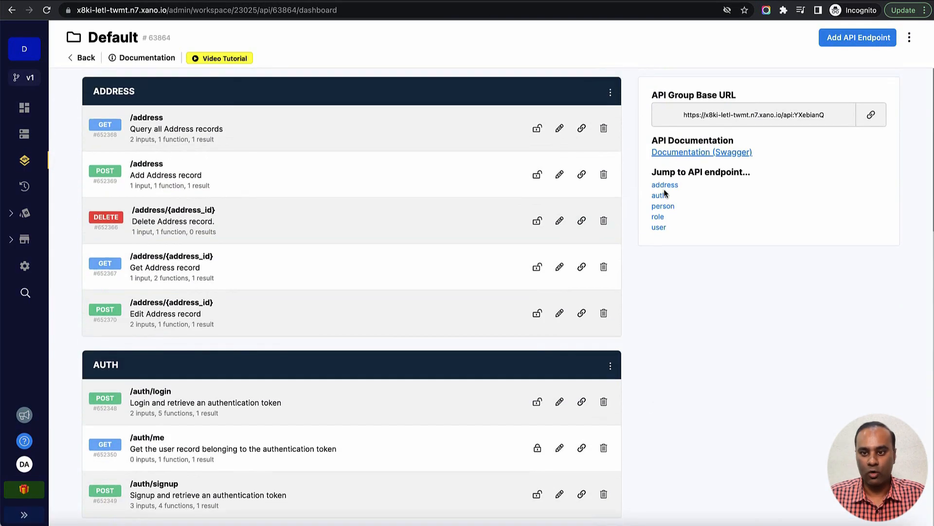
{"action": "scroll", "coordinate": [683, 296], "scroll_direction": "down", "scroll_amount": 10}
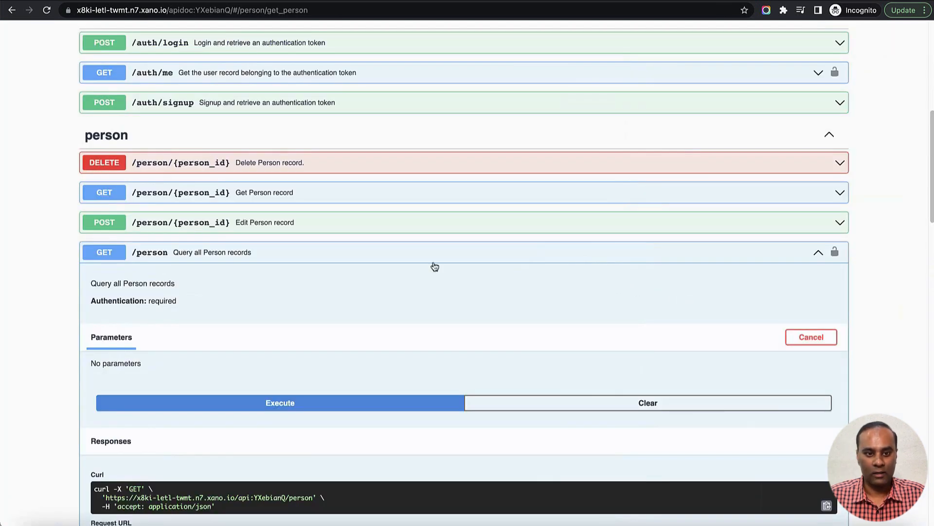
{"action": "left_click", "coordinate": [432, 259]}
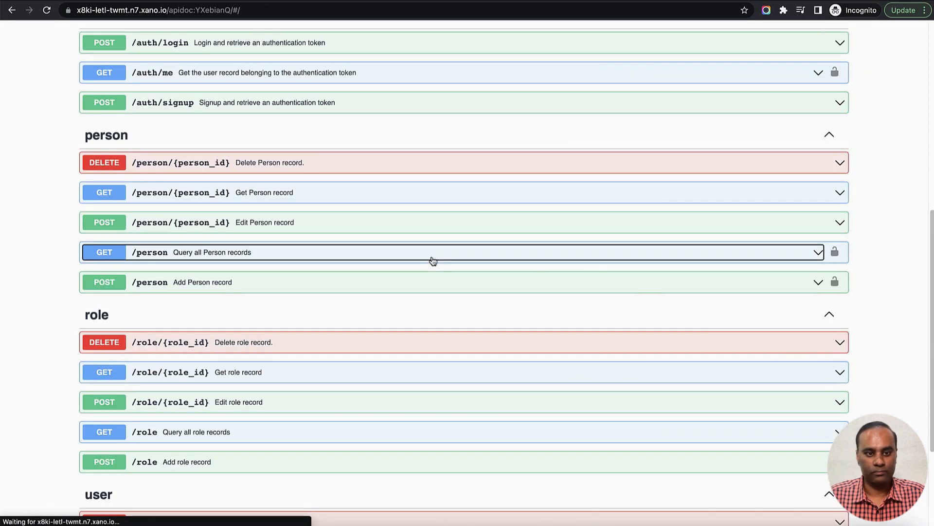
{"action": "scroll", "coordinate": [433, 261], "scroll_direction": "up", "scroll_amount": 1}
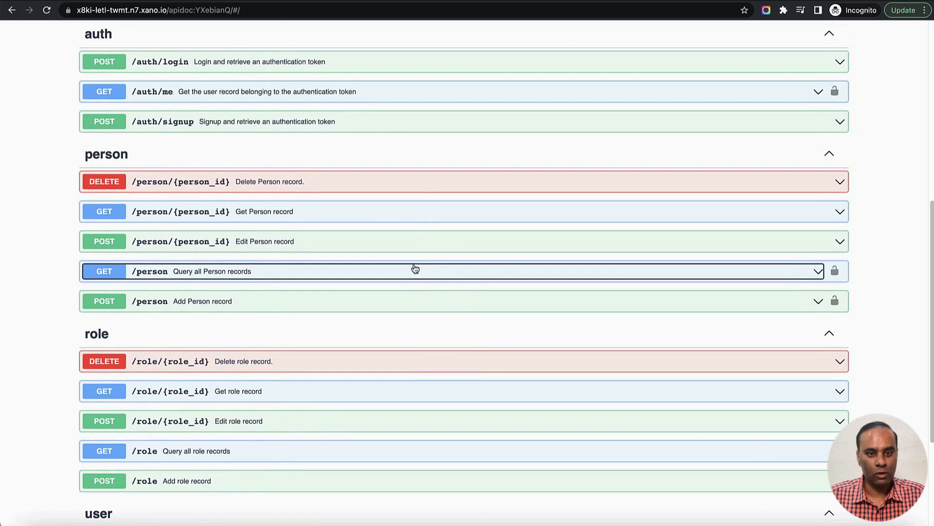
{"action": "left_click", "coordinate": [392, 299]}
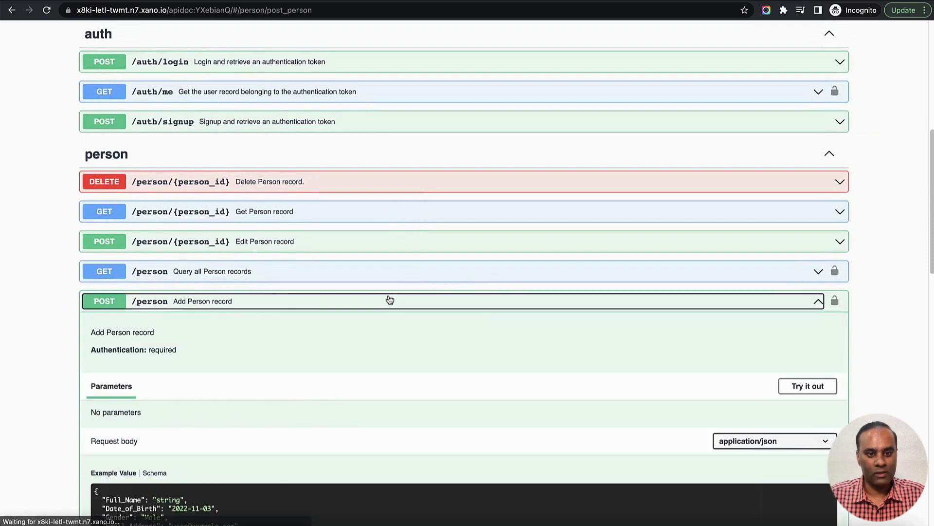
{"action": "scroll", "coordinate": [389, 298], "scroll_direction": "down", "scroll_amount": 5}
{"action": "double_click", "coordinate": [127, 259]}
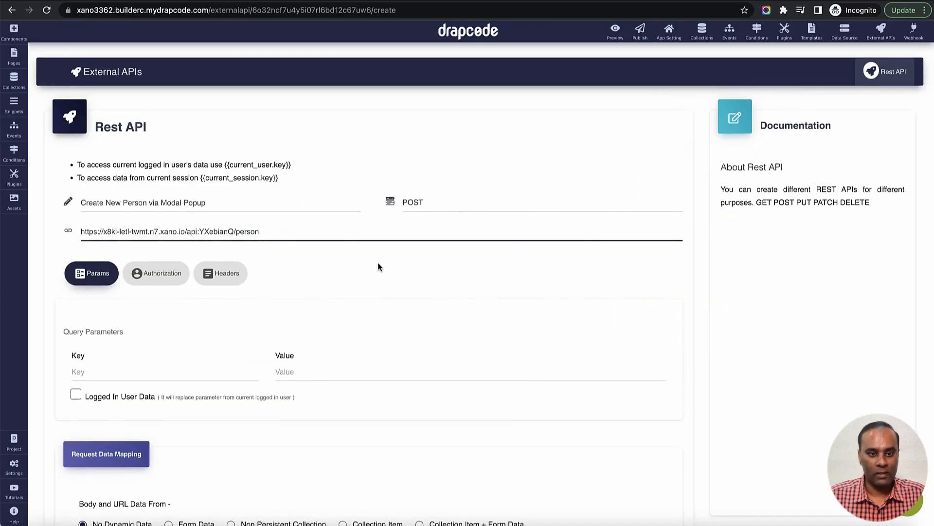
- Back in DrapCode, source the request's body and URL data from a Non Persistent Collection and choose the Person collection
{"action": "scroll", "coordinate": [378, 262], "scroll_direction": "down", "scroll_amount": 5}
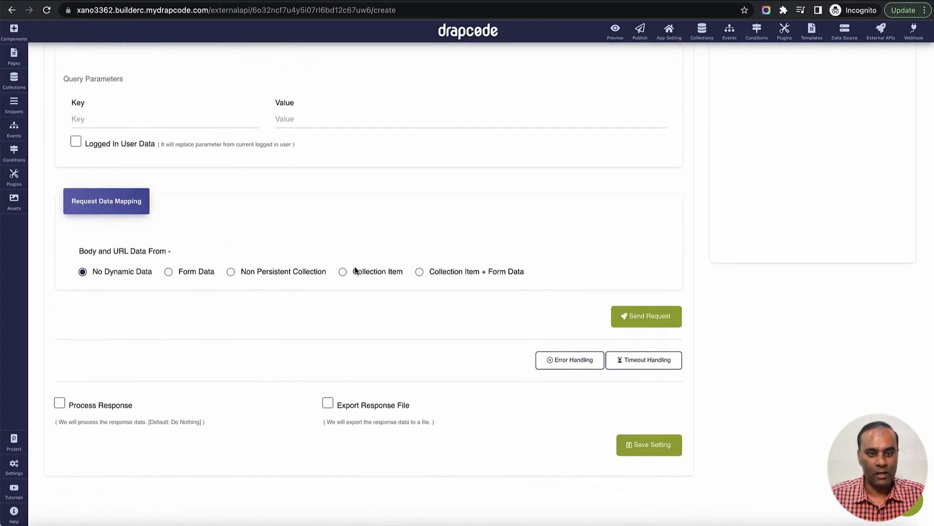
{"action": "left_click", "coordinate": [236, 273]}
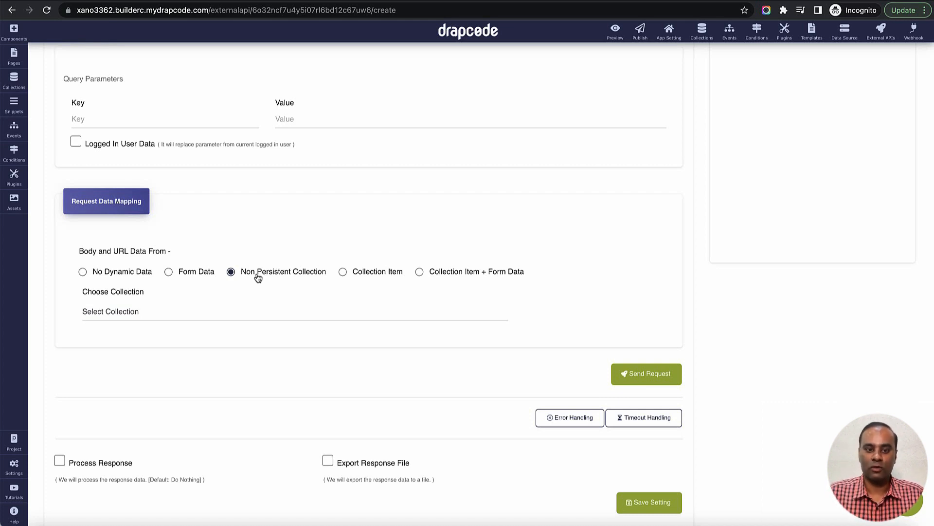
{"action": "scroll", "coordinate": [368, 288], "scroll_direction": "down", "scroll_amount": 1}
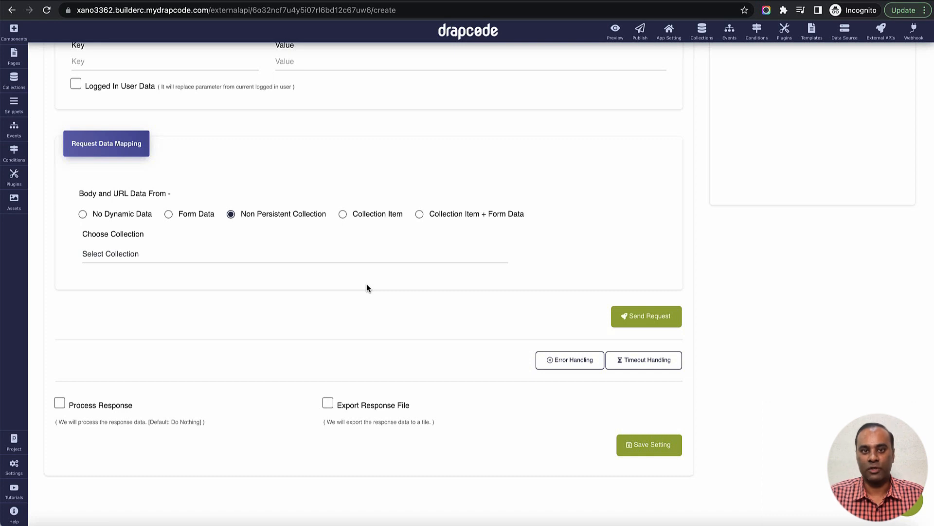
{"action": "left_click", "coordinate": [334, 256]}
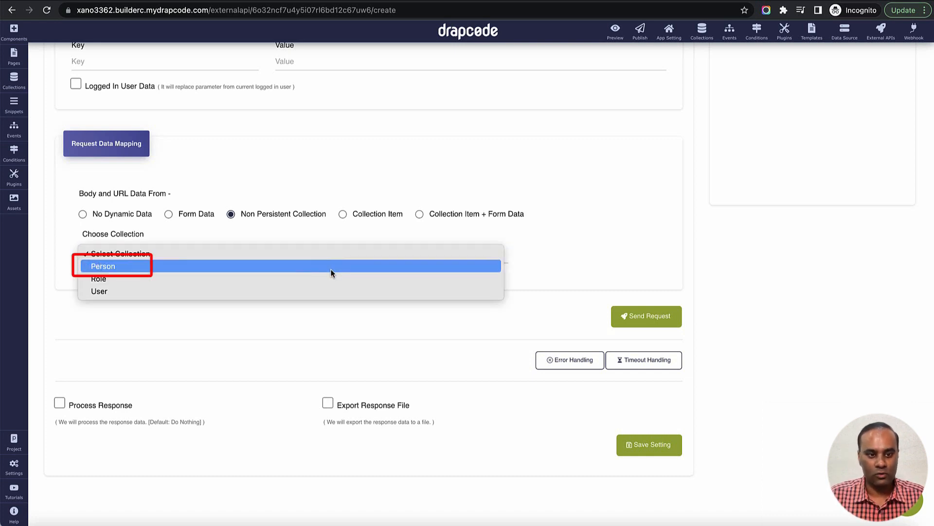
{"action": "left_click", "coordinate": [331, 268]}
- Map the REST API field Full_Name to the collection field Full Name
{"action": "scroll", "coordinate": [428, 287], "scroll_direction": "down", "scroll_amount": 1}
{"action": "left_click", "coordinate": [332, 261]}
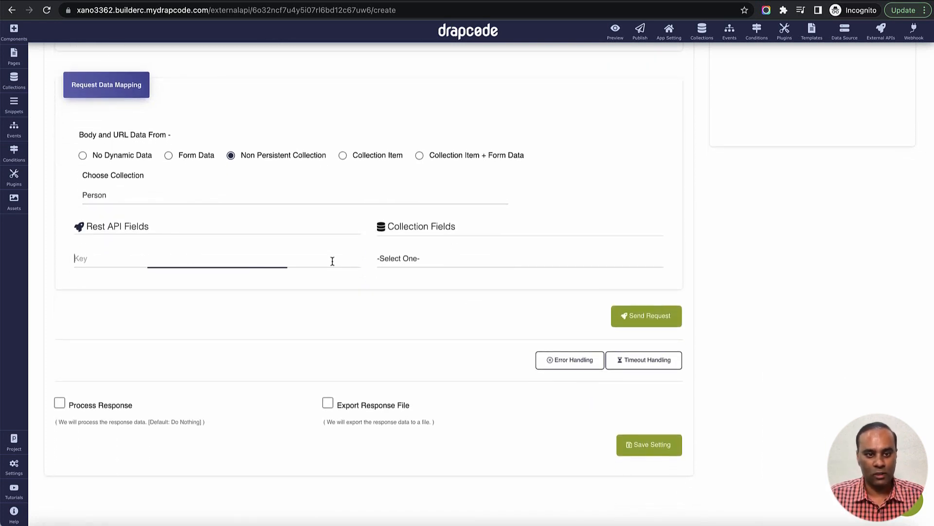
{"action": "type", "text": "Full_Name"}
{"action": "left_click", "coordinate": [448, 269]}
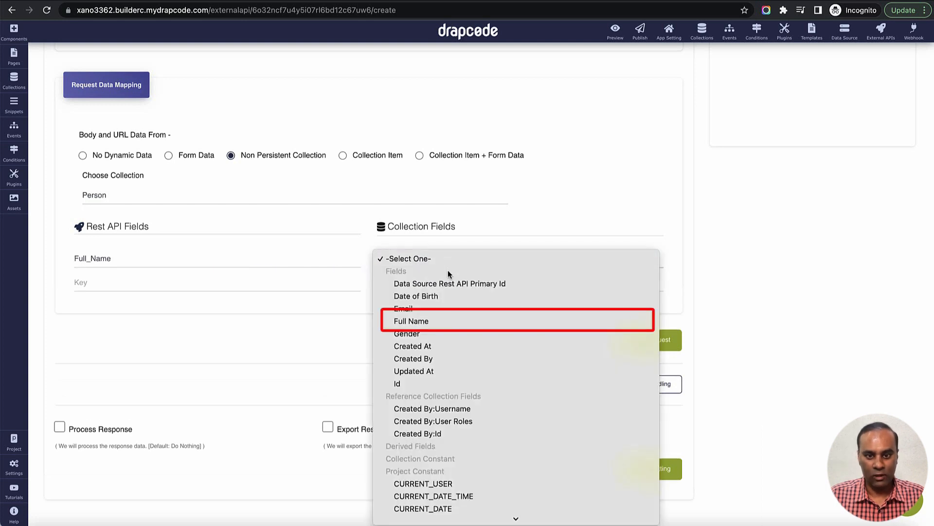
{"action": "left_click", "coordinate": [443, 316]}
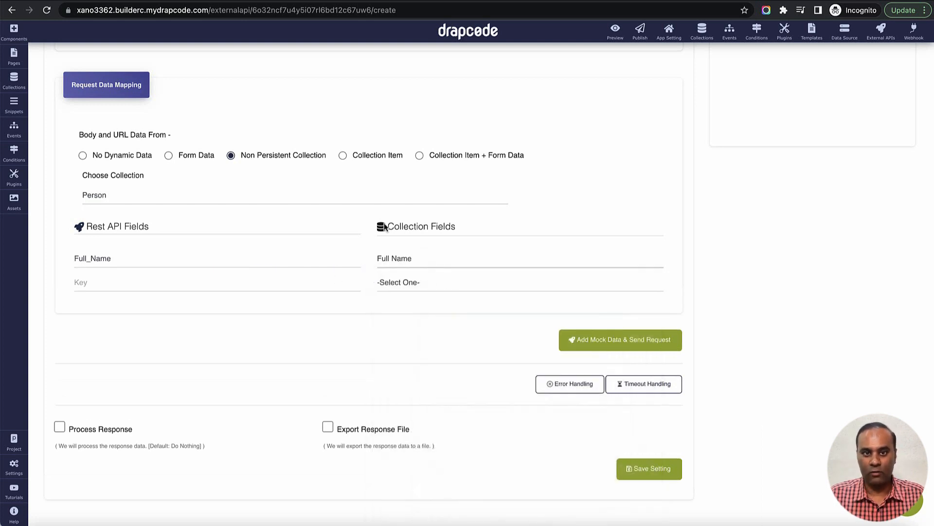
- Copy the Date_of_Birth key from the Xano documentation and map it to the collection field Date of Birth in DrapCode
{"action": "left_click", "coordinate": [591, 1]}
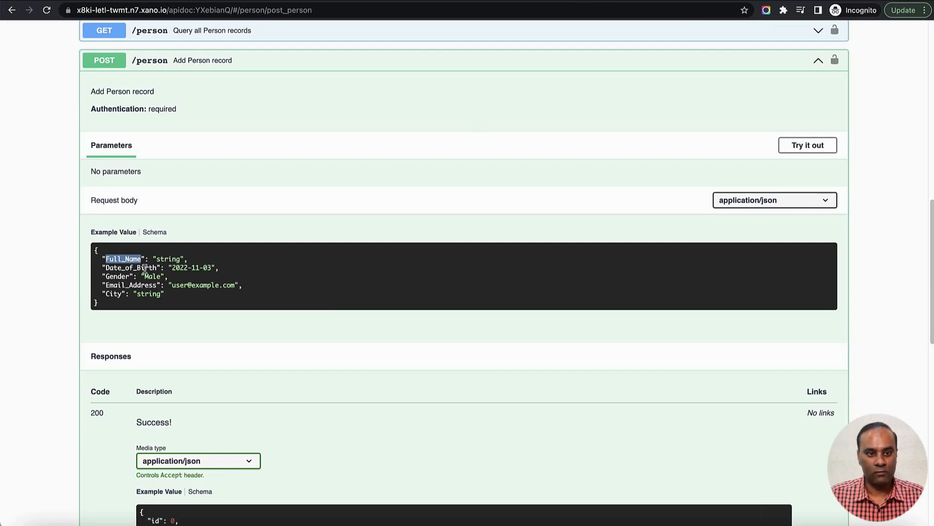
{"action": "double_click", "coordinate": [131, 268]}
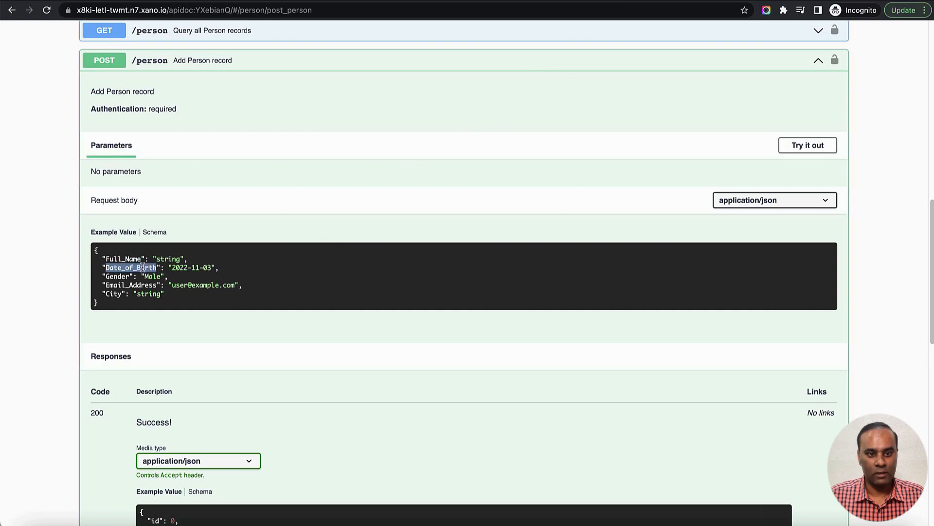
{"action": "left_click", "coordinate": [359, 1]}
{"action": "left_click", "coordinate": [194, 287]}
{"action": "type", "text": "Date_of_Birth"}
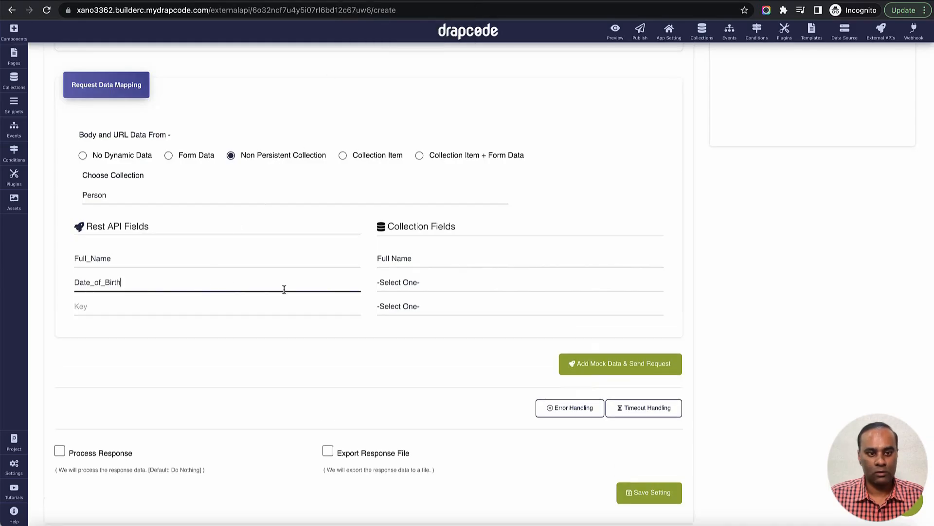
{"action": "left_click", "coordinate": [424, 282]}
{"action": "left_click", "coordinate": [425, 320]}
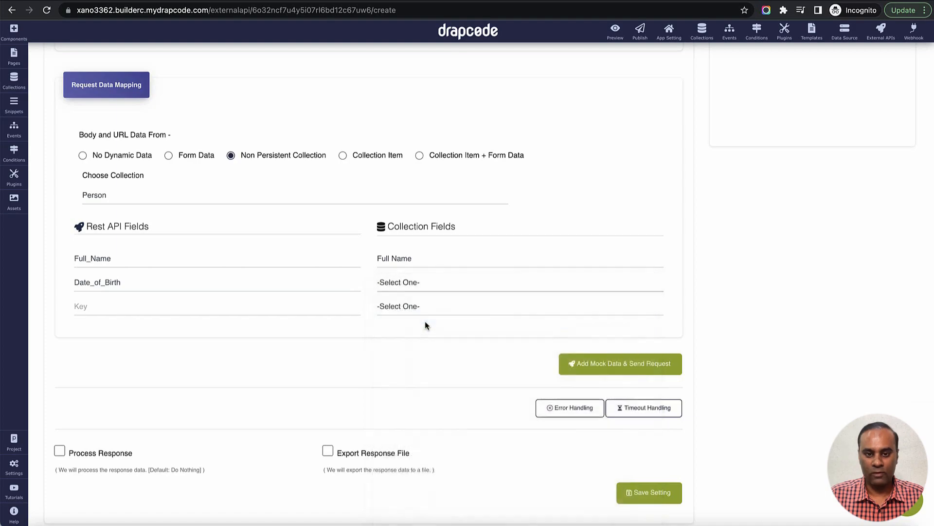
- Copy the Gender key from the Xano documentation and map it to the collection field Gender in DrapCode
{"action": "left_click", "coordinate": [618, 1]}
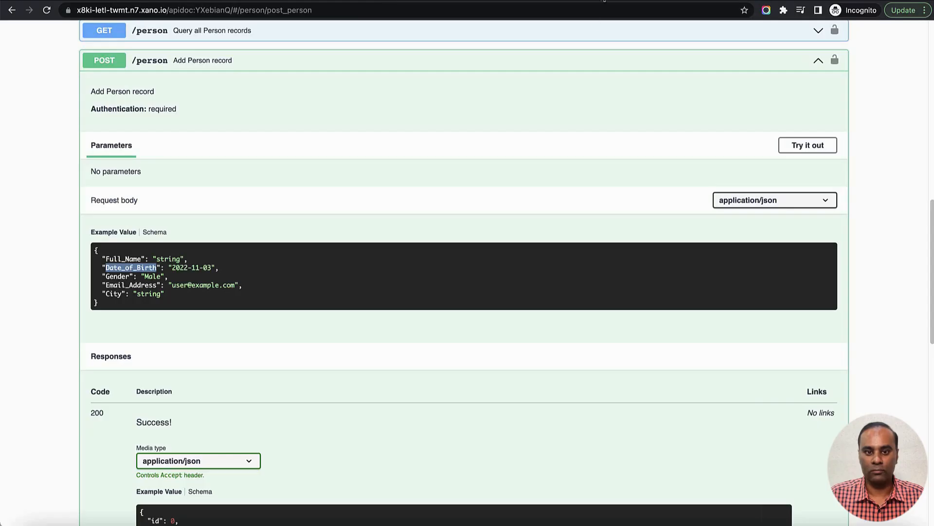
{"action": "double_click", "coordinate": [125, 276]}
{"action": "key", "text": "ctrl+c"}
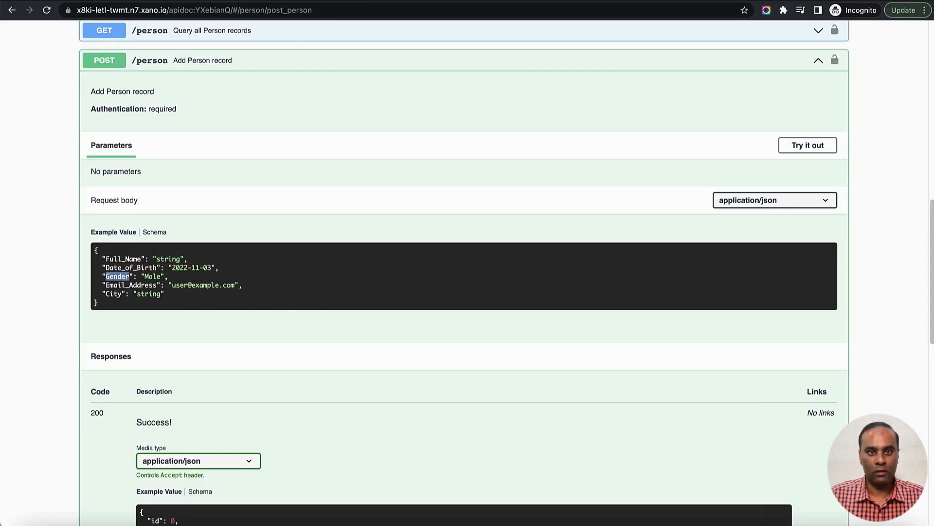
{"action": "left_click", "coordinate": [358, 1]}
{"action": "left_click", "coordinate": [117, 309]}
{"action": "key", "text": "ctrl+v"}
{"action": "left_click", "coordinate": [430, 305]}
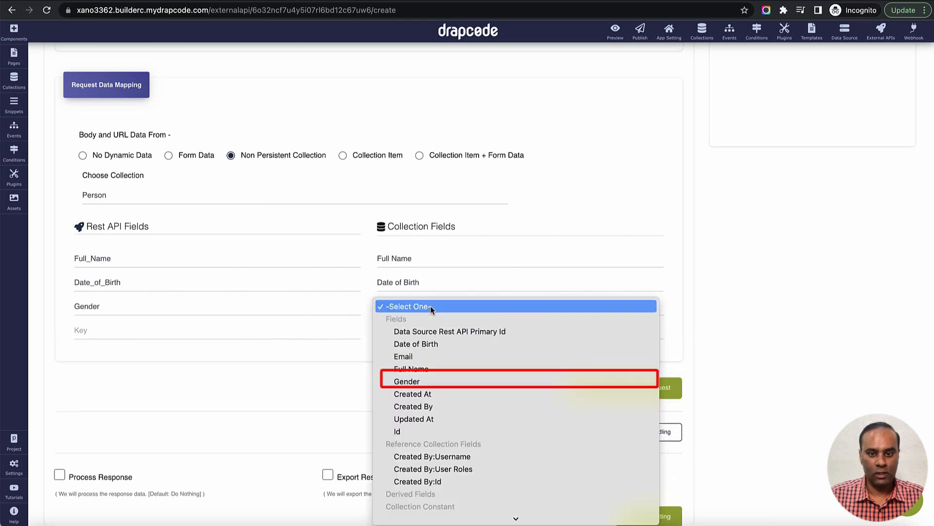
{"action": "left_click", "coordinate": [429, 382]}
- Copy the Email_Address key from Xano, map it to the collection field Email in DrapCode, and save the external API
{"action": "left_click", "coordinate": [603, 0]}
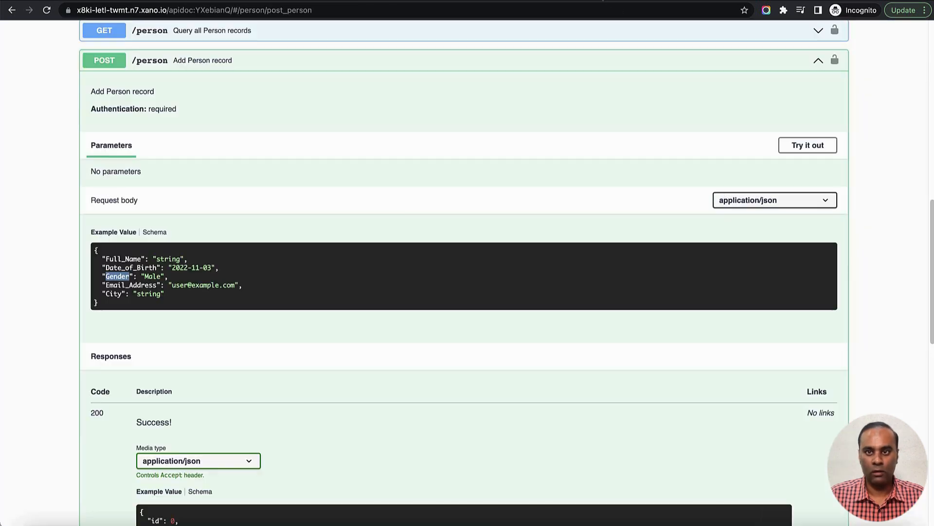
{"action": "double_click", "coordinate": [131, 285]}
{"action": "key", "text": "ctrl+c"}
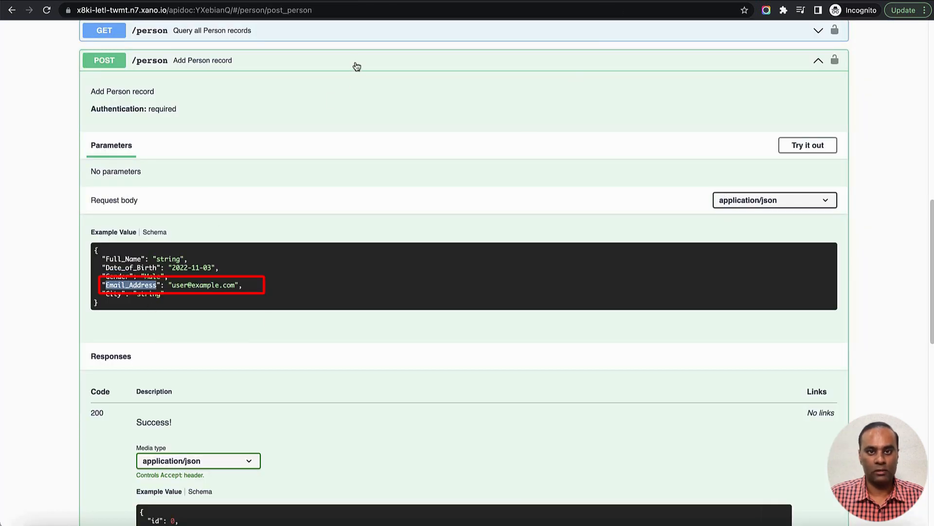
{"action": "left_click", "coordinate": [341, 1]}
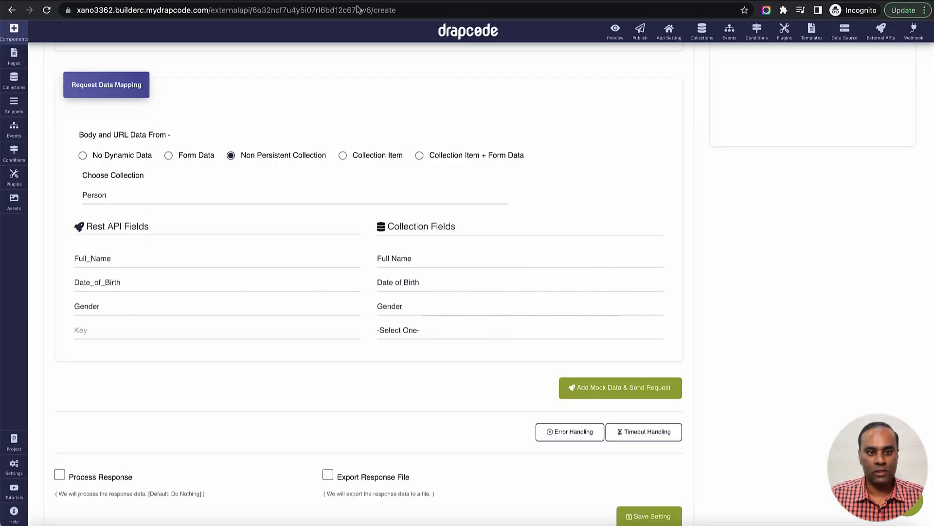
{"action": "left_click", "coordinate": [149, 333]}
{"action": "key", "text": "ctrl+v"}
{"action": "left_click", "coordinate": [448, 336]}
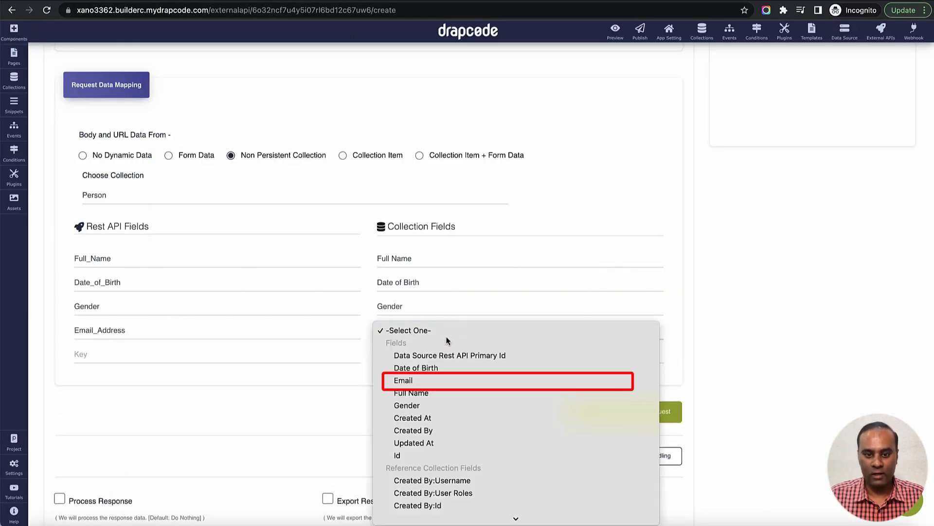
{"action": "left_click", "coordinate": [436, 385]}
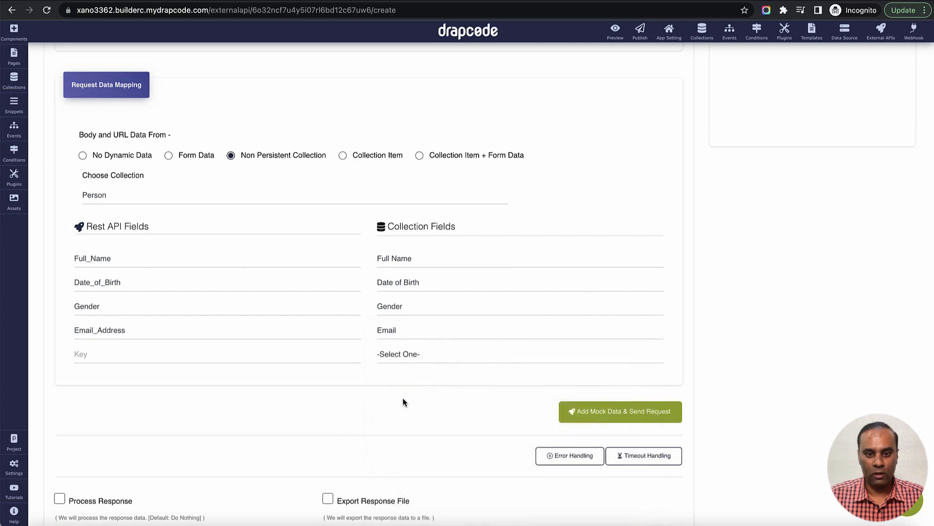
{"action": "scroll", "coordinate": [445, 409], "scroll_direction": "down", "scroll_amount": 3}
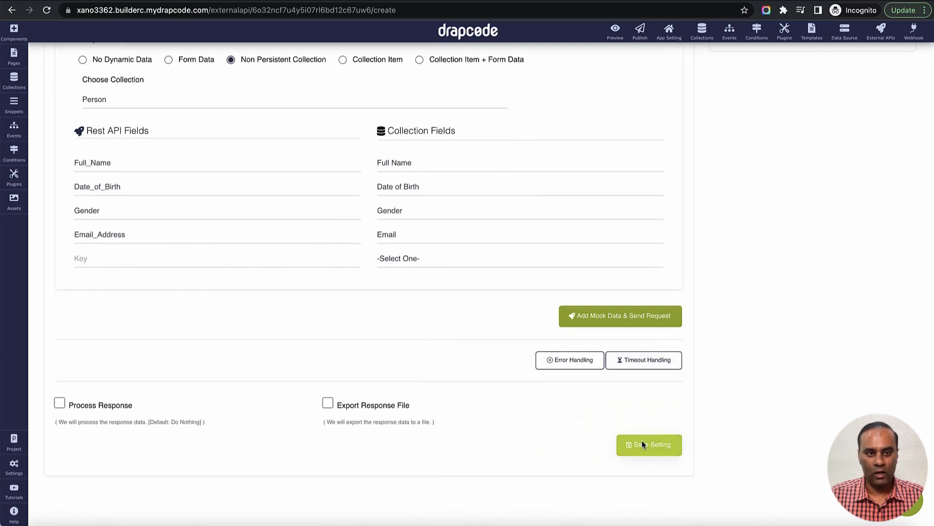
{"action": "scroll", "coordinate": [718, 347], "scroll_direction": "up", "scroll_amount": 1}
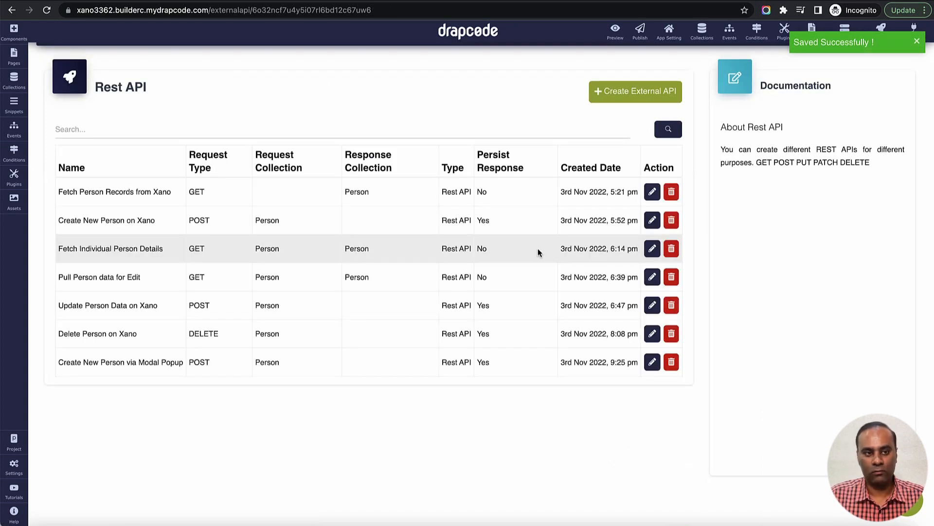
- Create a new event named Open Create Person Modal
{"action": "left_click", "coordinate": [19, 137]}
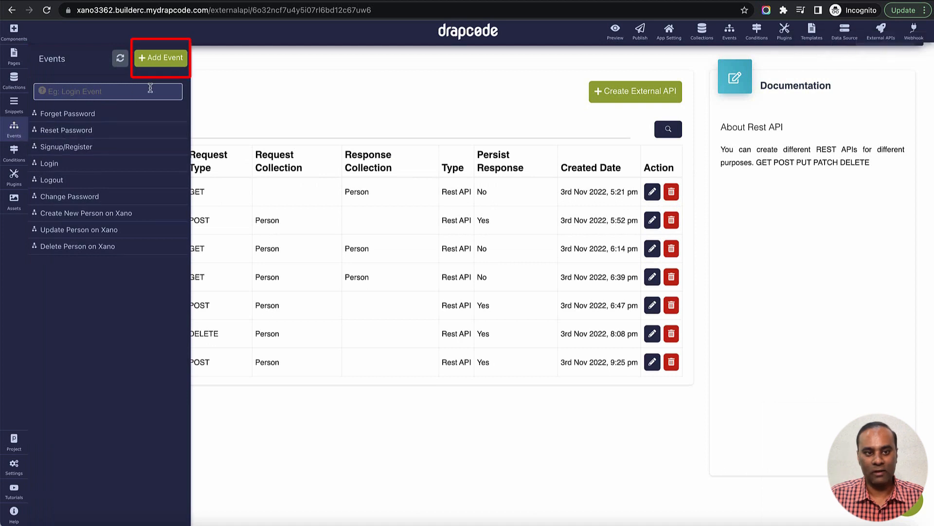
{"action": "left_click", "coordinate": [152, 63]}
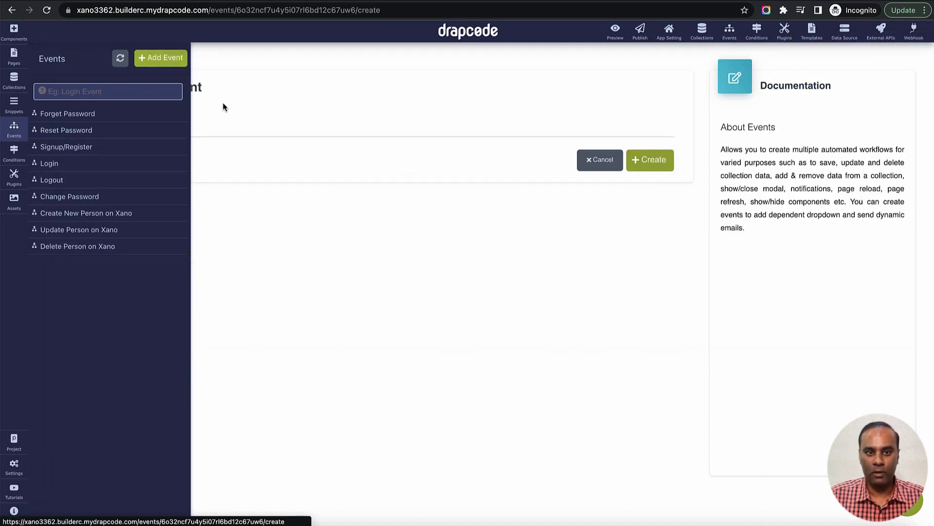
{"action": "left_click", "coordinate": [232, 124]}
{"action": "type", "text": "Open Create Per"}
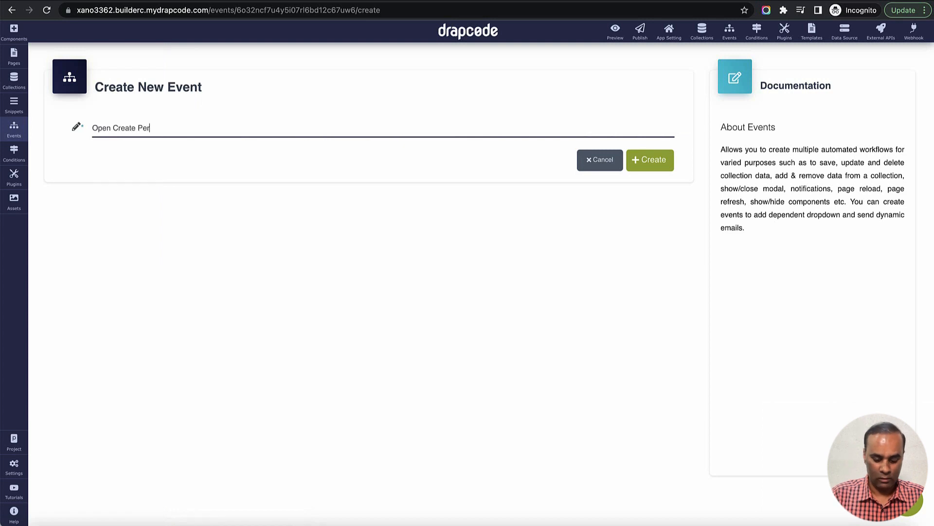
{"action": "type", "text": "son Modal"}
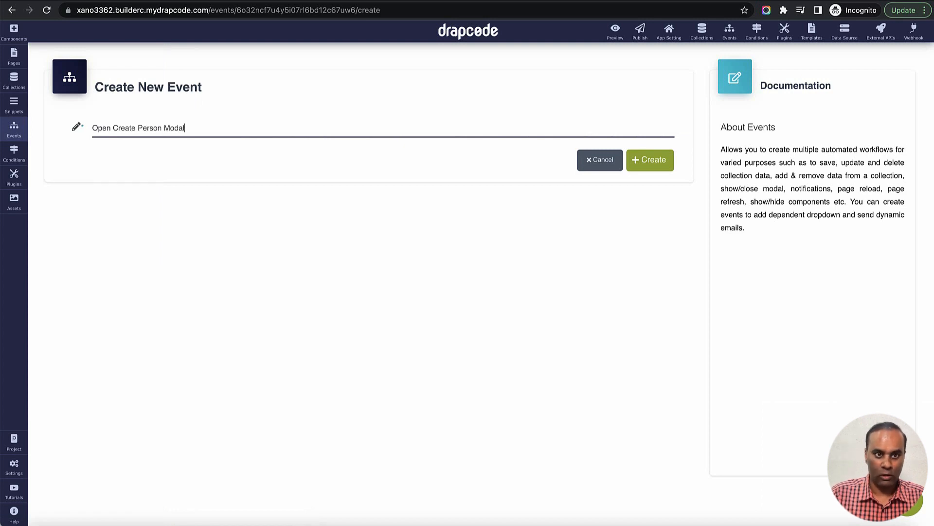
{"action": "left_click", "coordinate": [650, 166]}
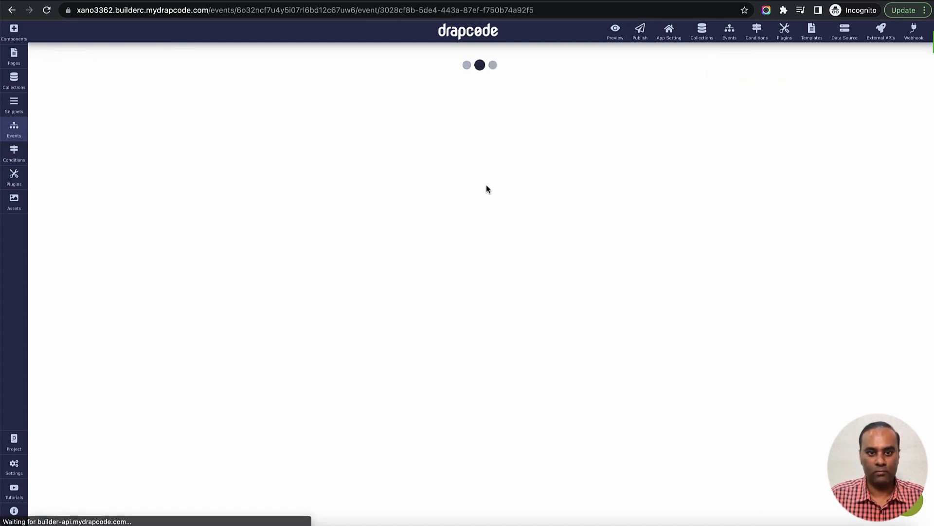
- Add a Show Modal action to the event that shows the modal Create Person via Modal Popup, and save it
{"action": "left_click", "coordinate": [369, 191]}
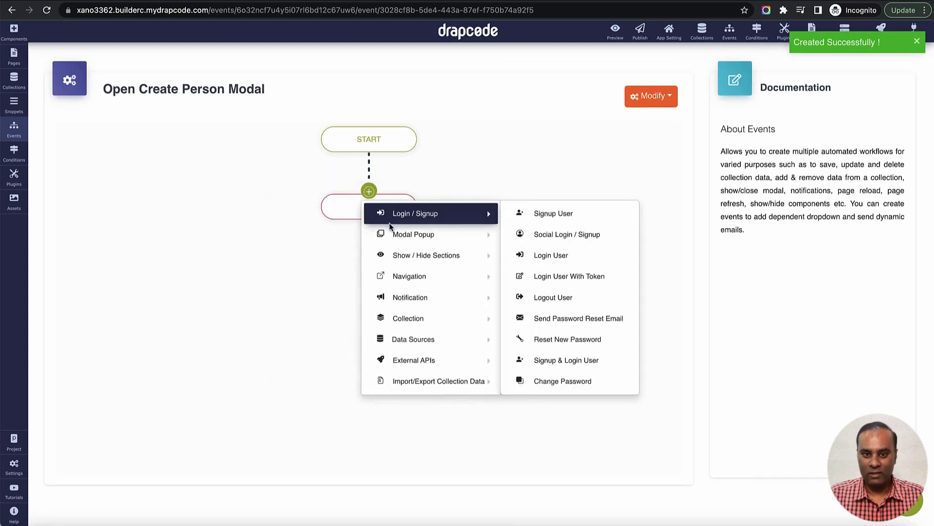
{"action": "mouse_move", "coordinate": [409, 237]}
{"action": "left_click", "coordinate": [550, 234]}
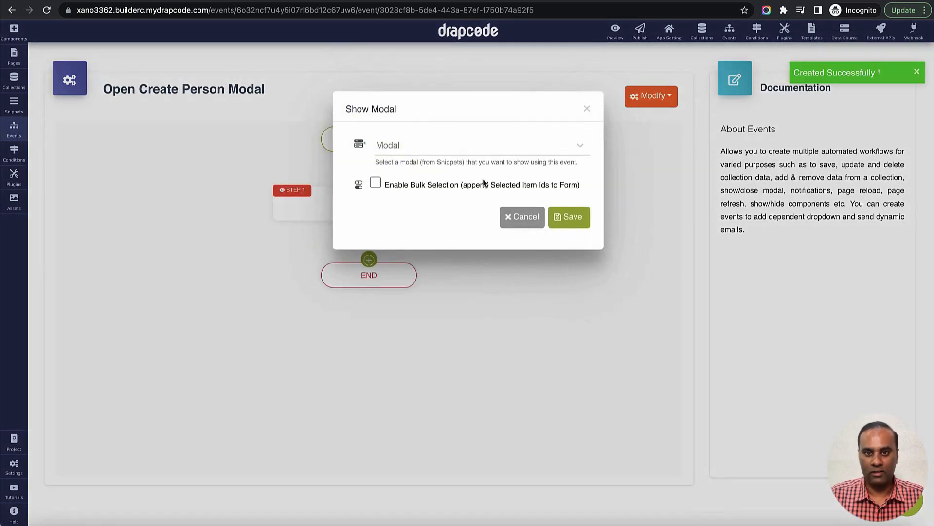
{"action": "left_click", "coordinate": [472, 152]}
{"action": "left_click", "coordinate": [471, 175]}
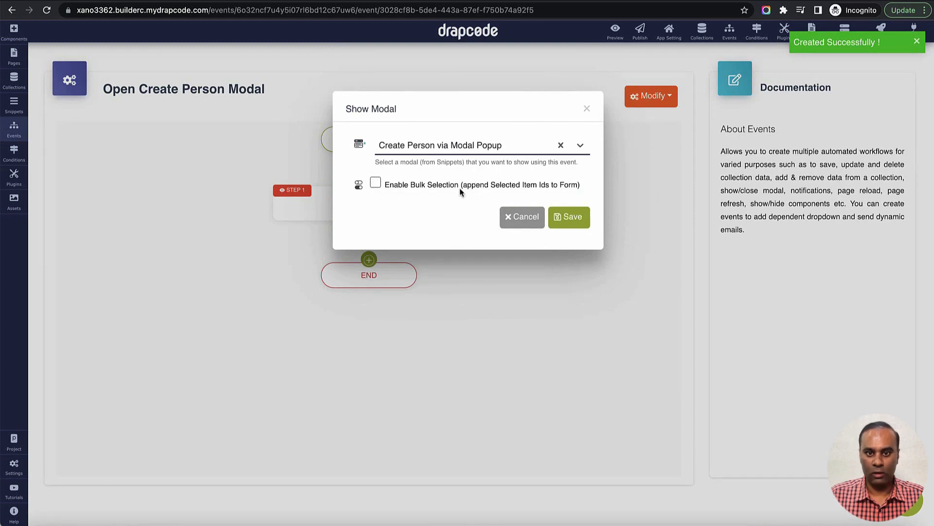
{"action": "left_click", "coordinate": [567, 216]}
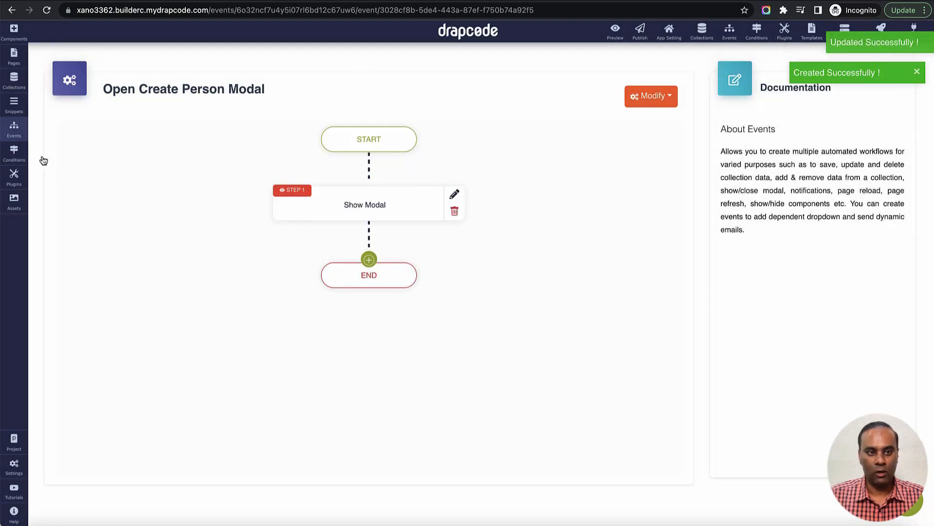
- Create another event named Close Modal
{"action": "left_click", "coordinate": [14, 128]}
{"action": "left_click", "coordinate": [156, 59]}
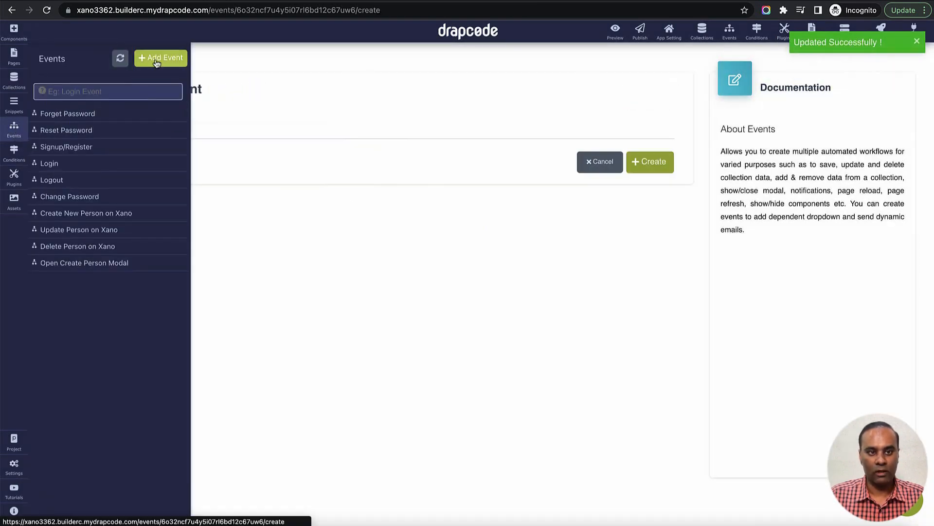
{"action": "left_click", "coordinate": [294, 131]}
{"action": "type", "text": "Close M"}
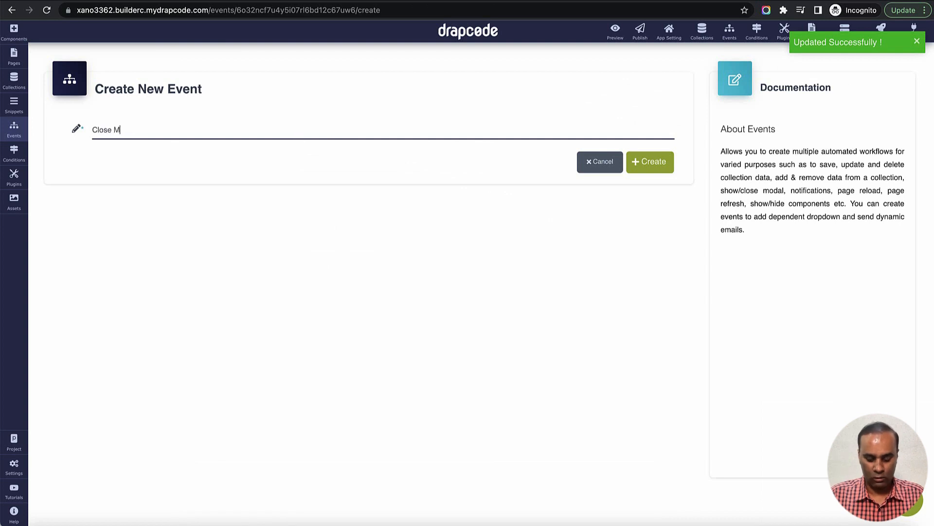
{"action": "type", "text": "odal"}
{"action": "left_click", "coordinate": [650, 164]}
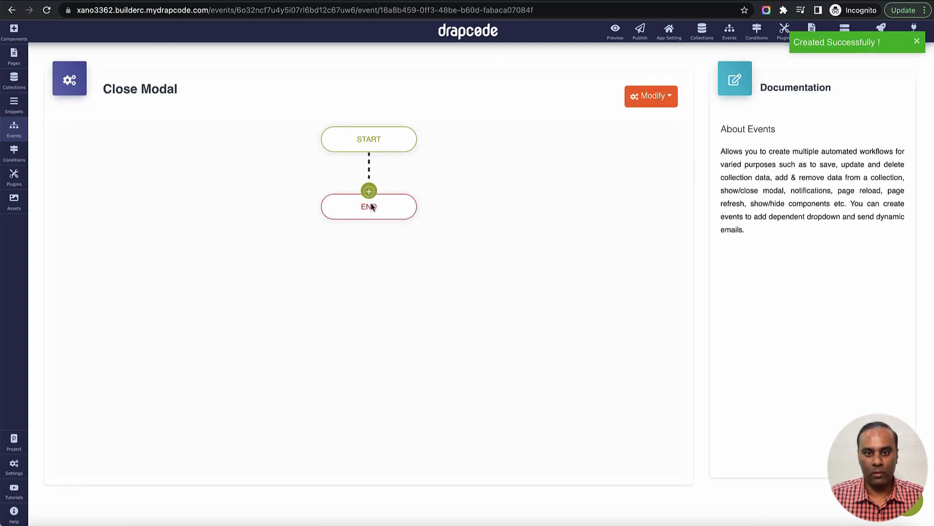
- Add the Close Modal action from the modal popup actions to the Close Modal event
{"action": "left_click", "coordinate": [368, 192]}
{"action": "mouse_move", "coordinate": [438, 231]}
{"action": "left_click", "coordinate": [540, 255]}
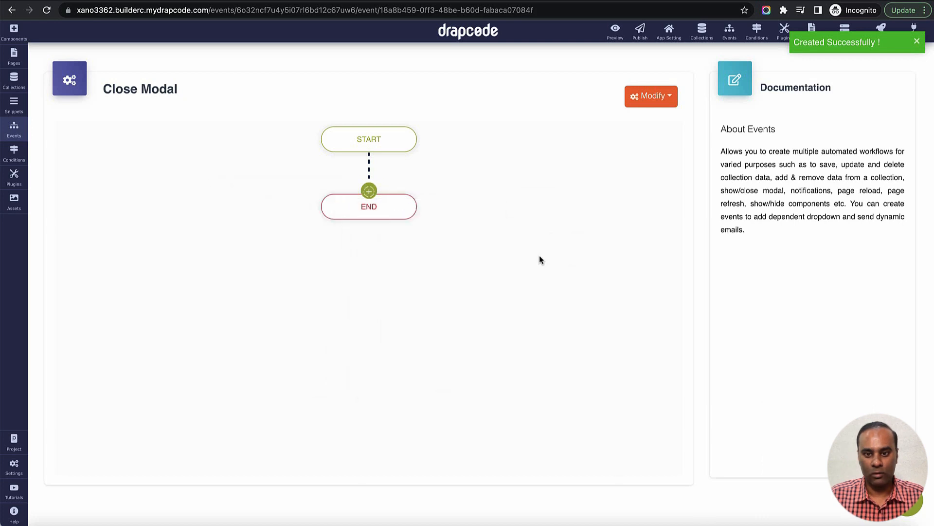
- Create a third event named Create Person via Modal Popup
{"action": "left_click", "coordinate": [14, 128]}
{"action": "left_click", "coordinate": [160, 57]}
{"action": "left_click", "coordinate": [260, 125]}
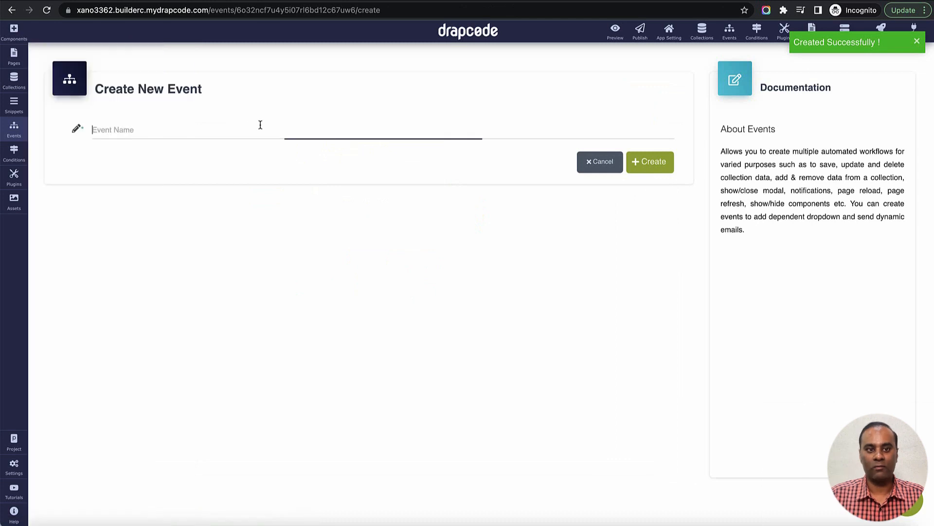
{"action": "type", "text": "Create Person via Modal Popup"}
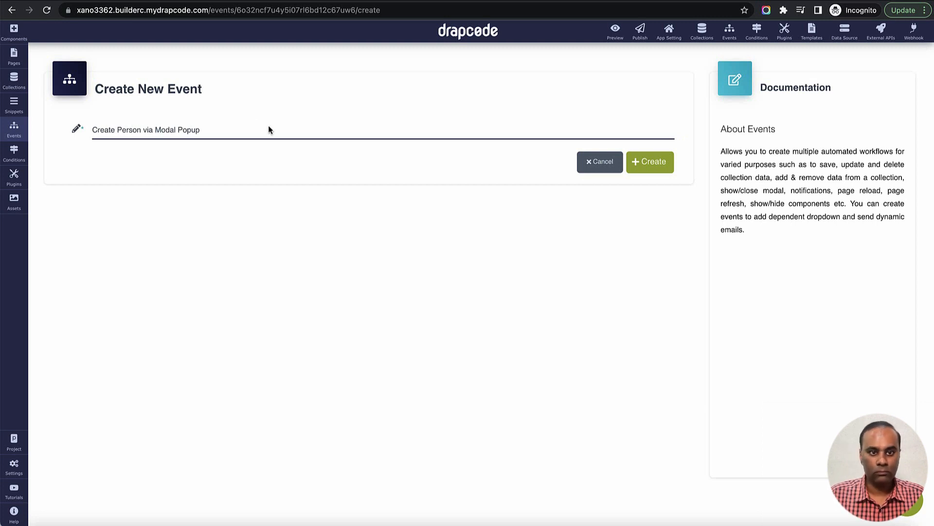
{"action": "left_click", "coordinate": [650, 166]}
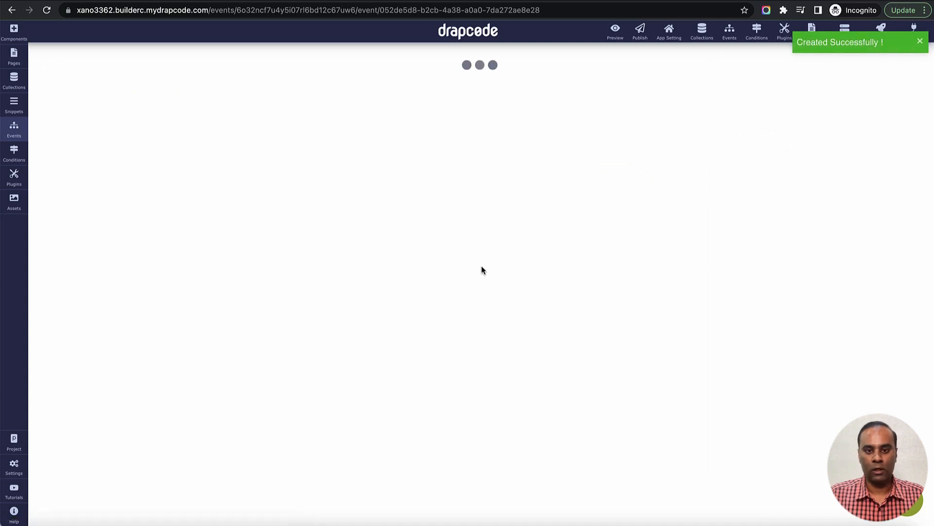
- Add a Send Data To External API action using the external API Create New Person via Modal Popup, and save it
{"action": "left_click", "coordinate": [369, 192]}
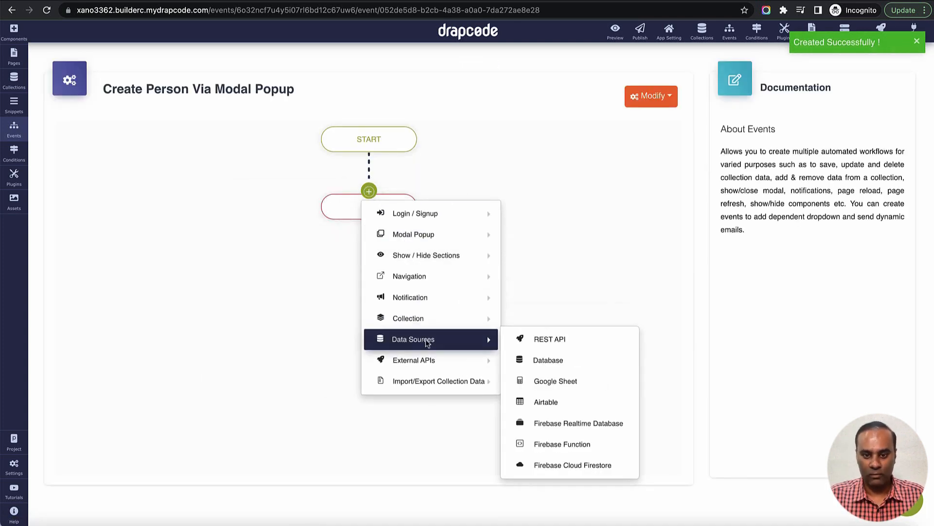
{"action": "mouse_move", "coordinate": [419, 360]}
{"action": "left_click", "coordinate": [552, 363]}
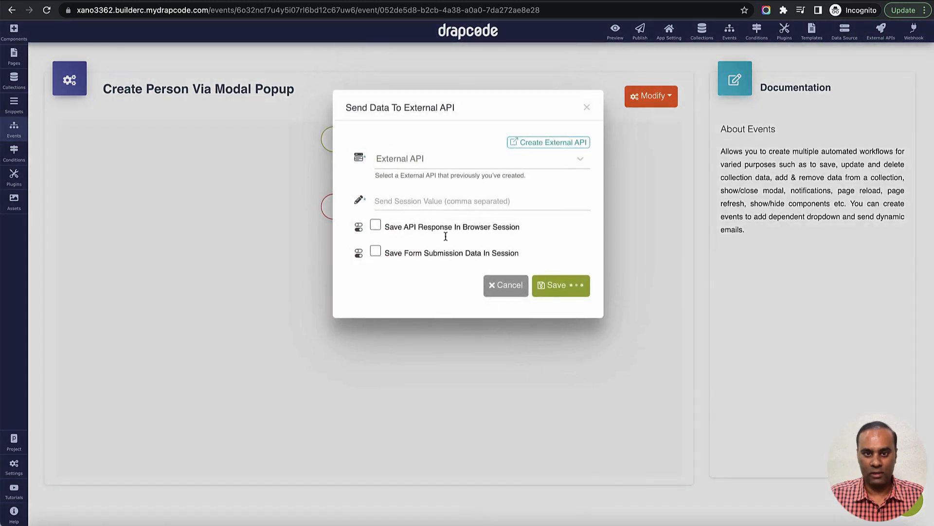
{"action": "left_click", "coordinate": [443, 161]}
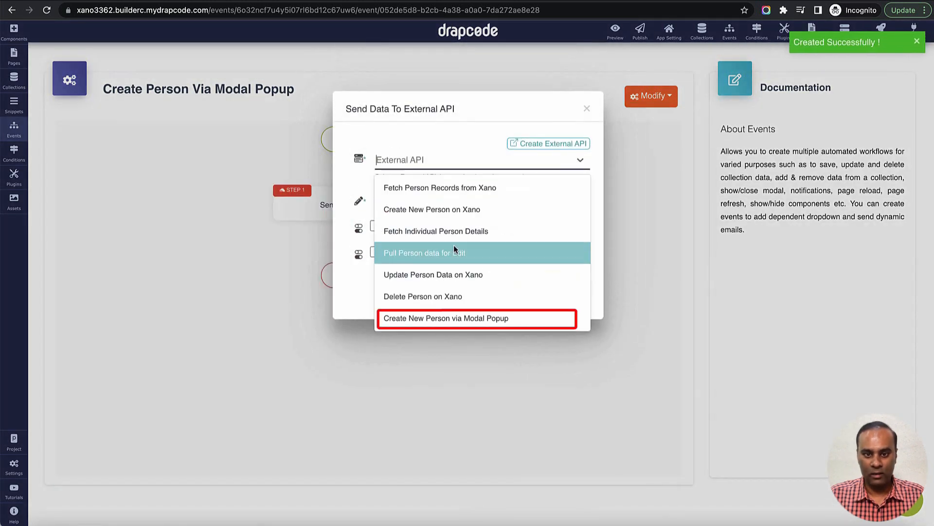
{"action": "left_click", "coordinate": [446, 318]}
{"action": "left_click", "coordinate": [376, 227]}
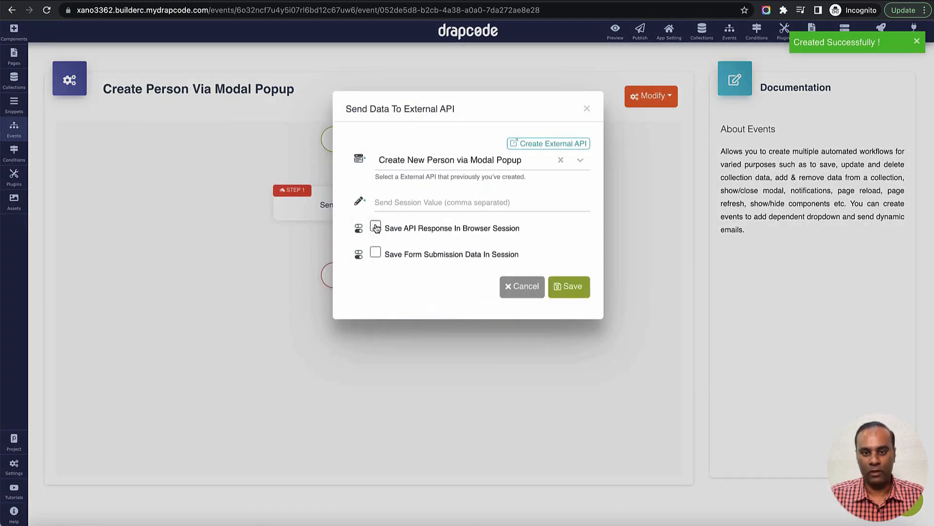
{"action": "left_click", "coordinate": [376, 227]}
{"action": "left_click", "coordinate": [568, 288]}
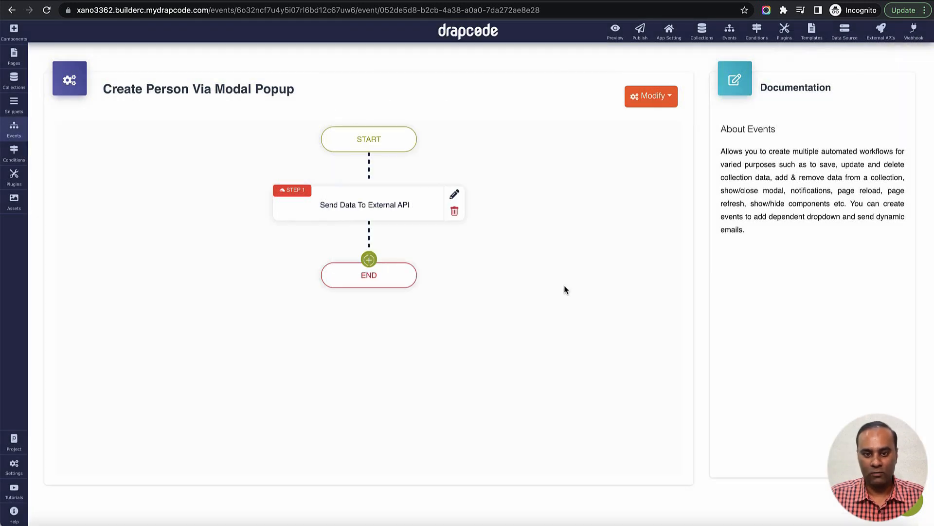
- Add a Page Reload action as the event's second step, after sending the data to the external API
{"action": "left_click", "coordinate": [369, 261]}
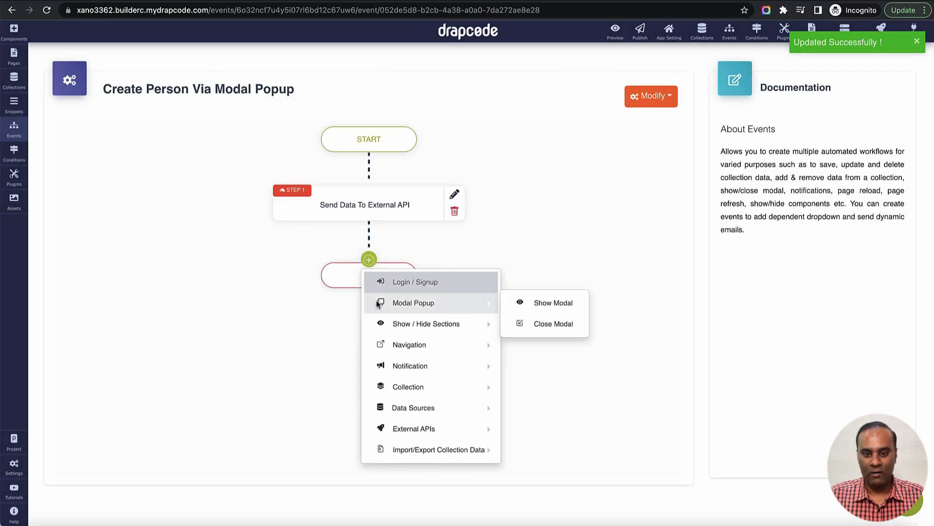
{"action": "mouse_move", "coordinate": [387, 352]}
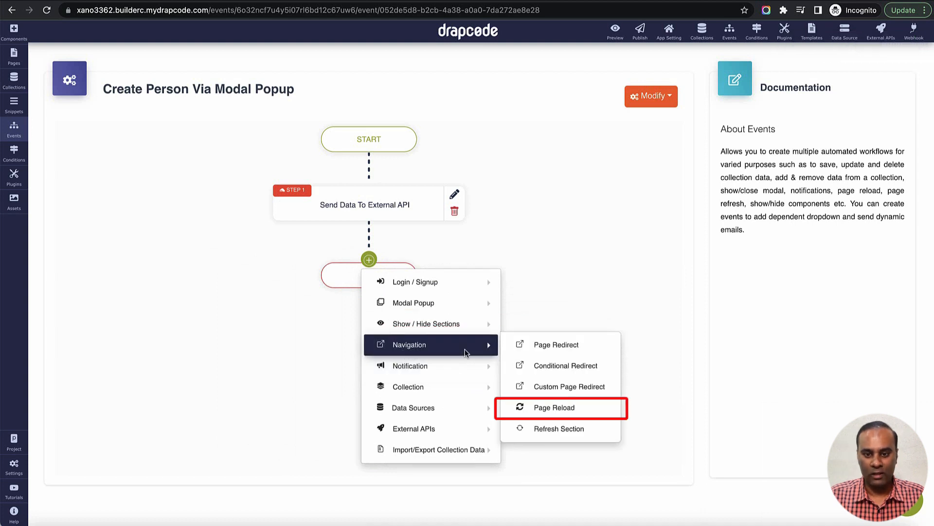
{"action": "left_click", "coordinate": [556, 407]}
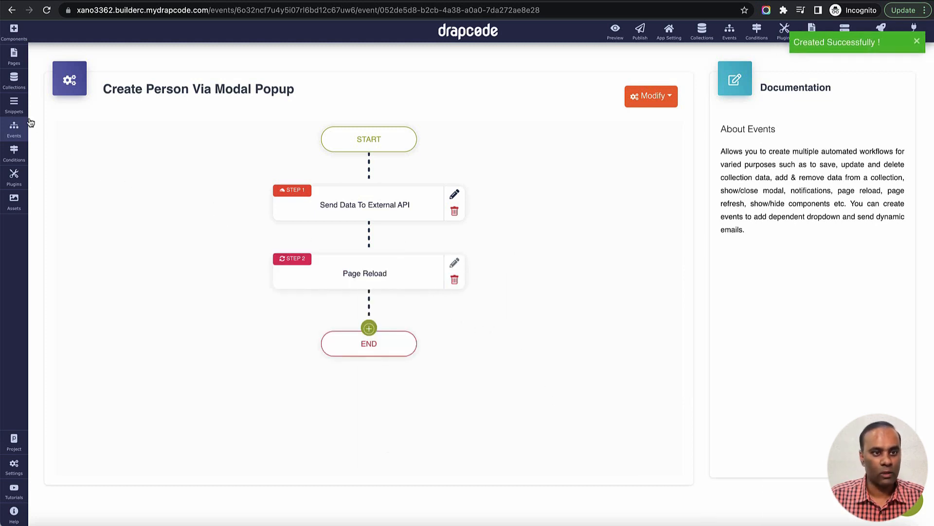
- Open the snippet containing the Create Person modal form for editing
{"action": "left_click", "coordinate": [14, 104]}
{"action": "left_click", "coordinate": [73, 118]}
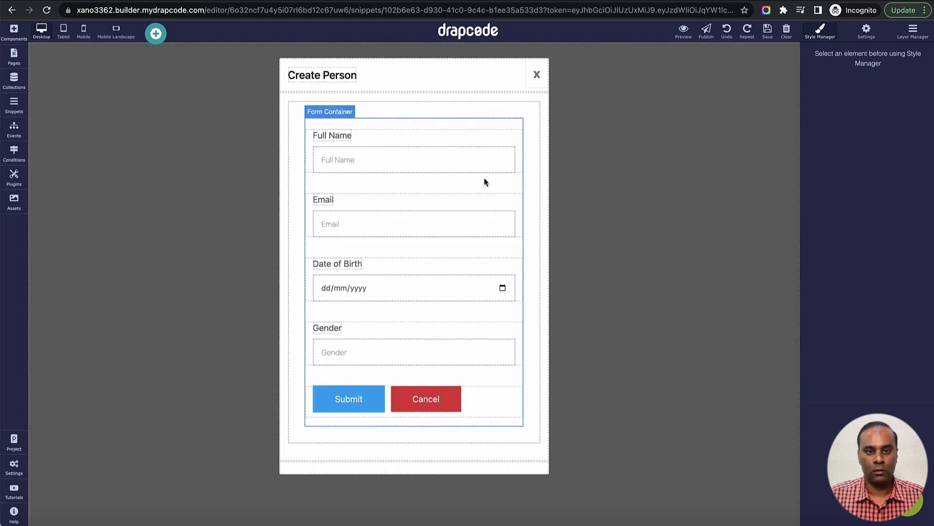
- Assign the Create Person via Modal Popup event to the Person collection form in the modal
{"action": "left_click", "coordinate": [530, 137]}
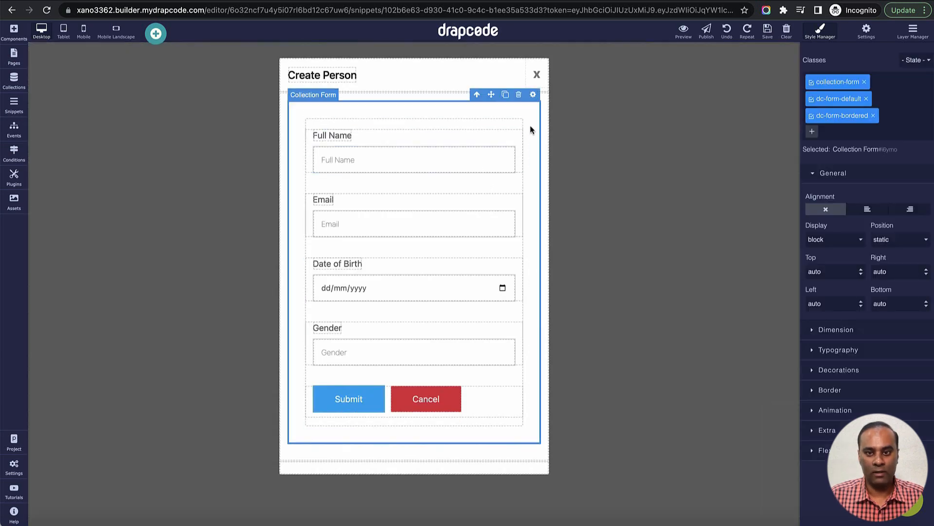
{"action": "left_click", "coordinate": [533, 94]}
{"action": "left_click", "coordinate": [453, 322]}
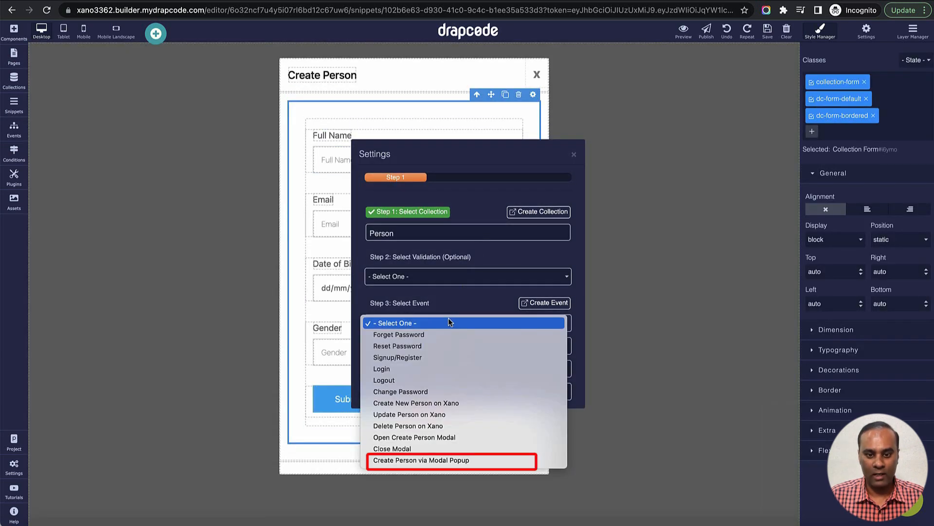
{"action": "left_click", "coordinate": [458, 461]}
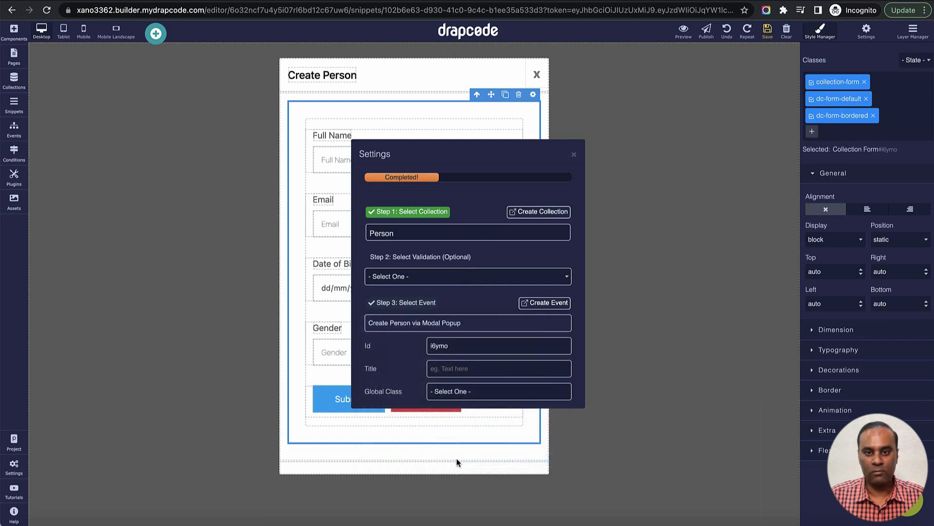
{"action": "left_click", "coordinate": [574, 155]}
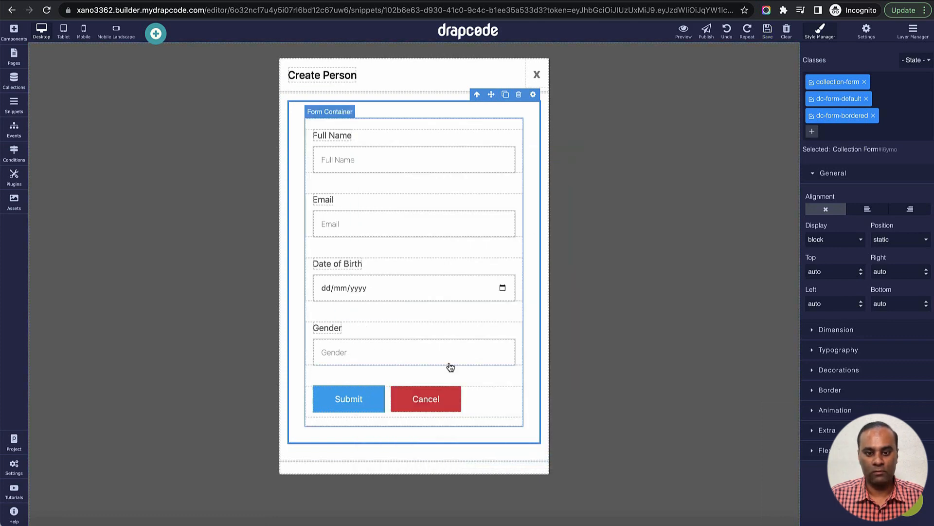
- Set the workflow event of the x button in the modal header to Close Modal
{"action": "left_click", "coordinate": [538, 74]}
{"action": "left_click", "coordinate": [541, 52]}
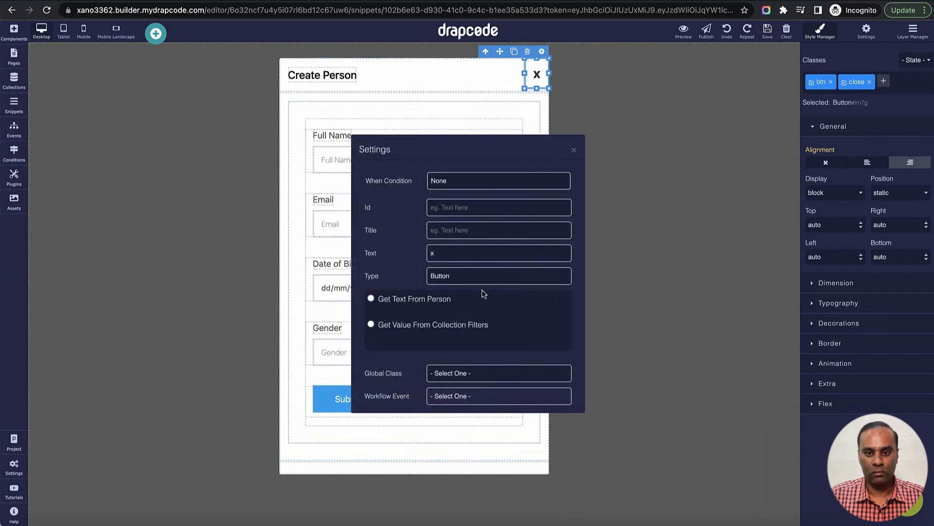
{"action": "left_click", "coordinate": [463, 395]}
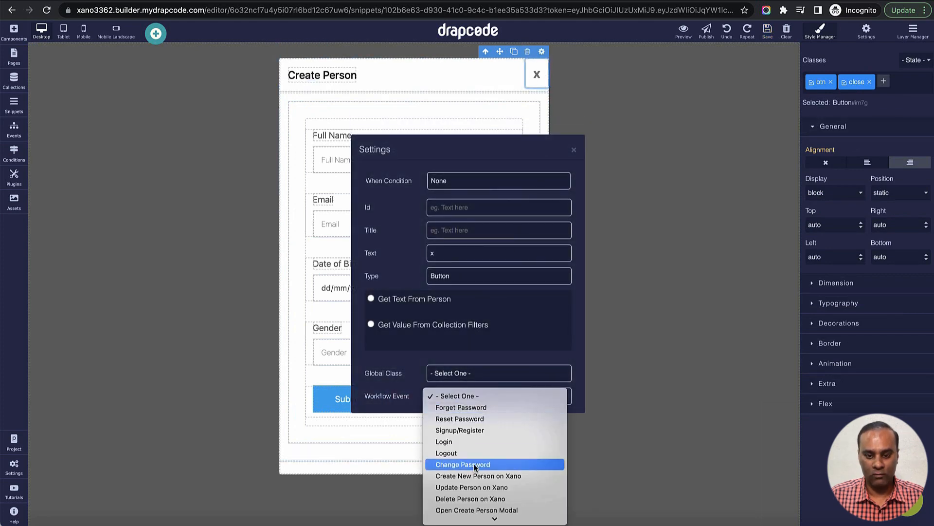
{"action": "scroll", "coordinate": [475, 466], "scroll_direction": "down", "scroll_amount": 2}
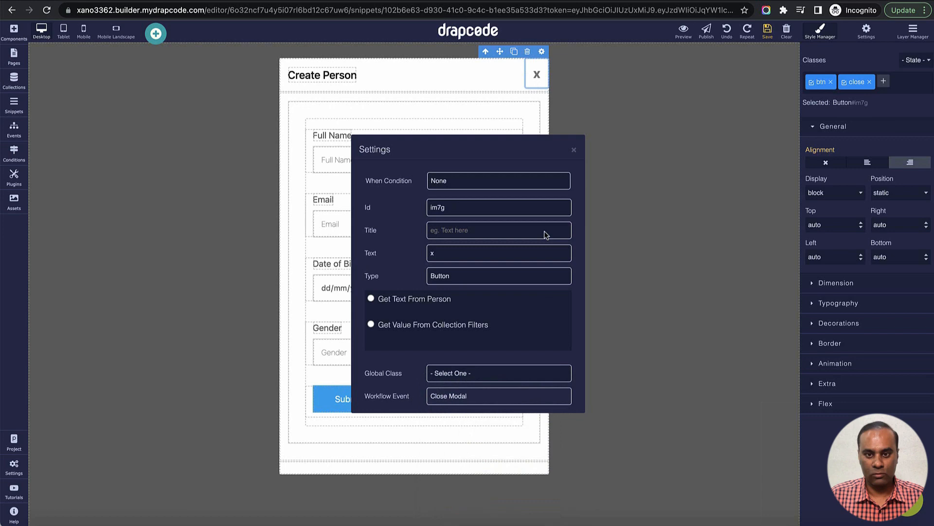
{"action": "left_click", "coordinate": [574, 150]}
- Set the form's Cancel button to run the Close Modal workflow event
{"action": "left_click", "coordinate": [452, 405]}
{"action": "left_click", "coordinate": [455, 379]}
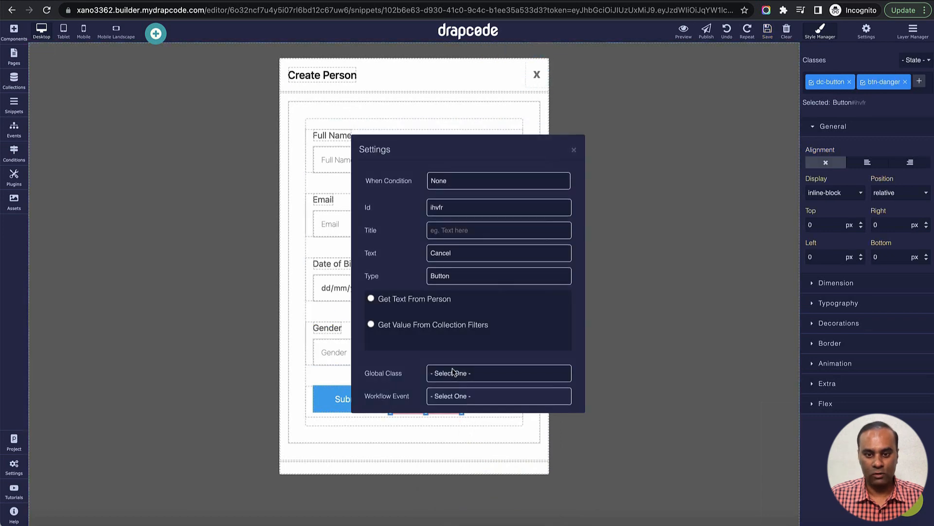
{"action": "left_click", "coordinate": [459, 395]}
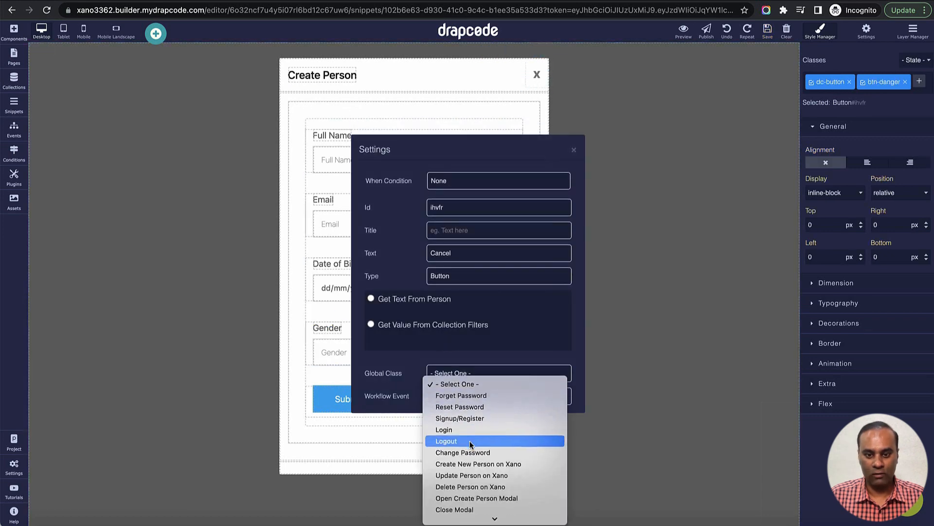
{"action": "left_click", "coordinate": [480, 506]}
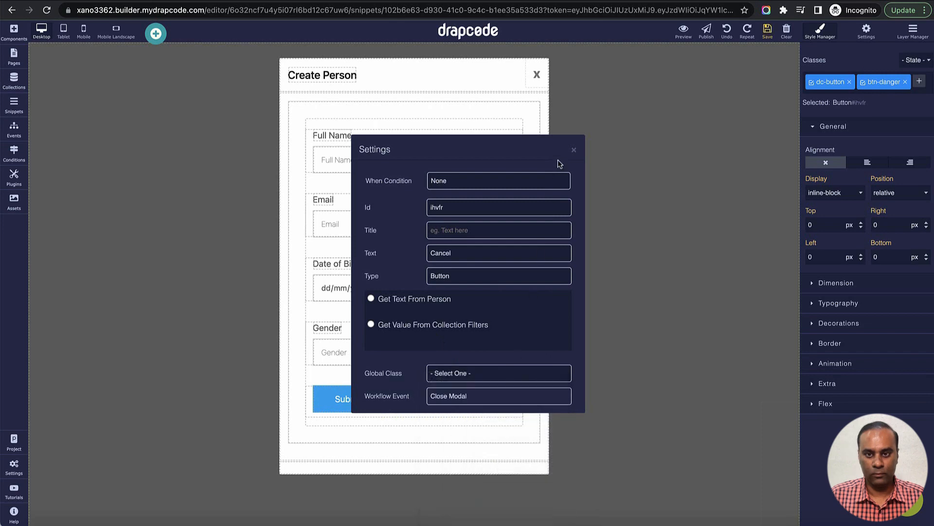
{"action": "left_click", "coordinate": [574, 150]}
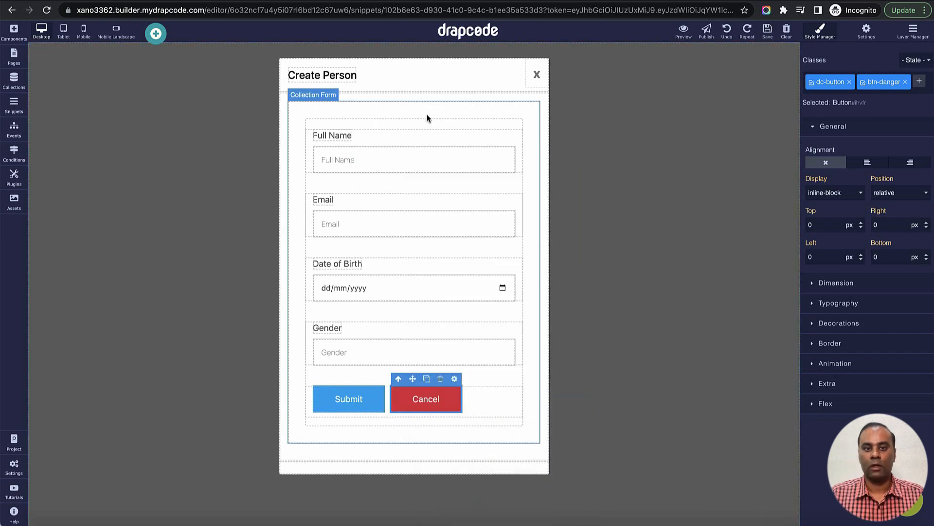
- Open the Person List page and add a Link component to the empty column beside the Create New Person button
{"action": "left_click", "coordinate": [15, 58]}
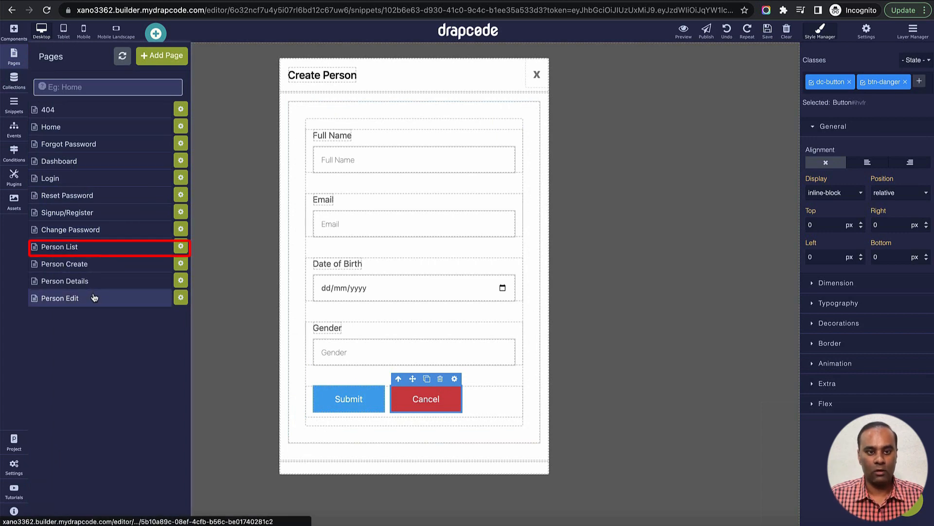
{"action": "left_click", "coordinate": [89, 254]}
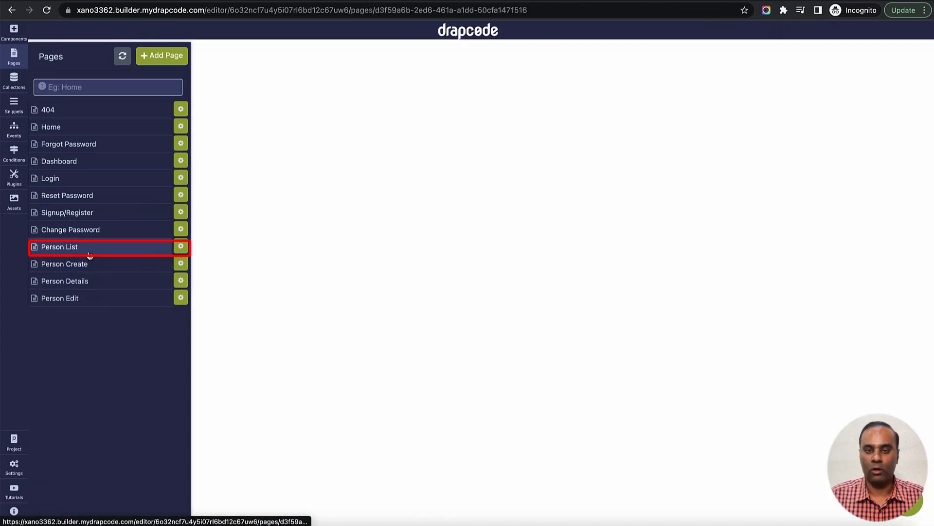
{"action": "left_click", "coordinate": [18, 33]}
{"action": "left_click_drag", "start_coordinate": [98, 132], "coordinate": [272, 89]}
- Set the new link's workflow event to Open Create Person Modal
{"action": "left_click", "coordinate": [457, 145]}
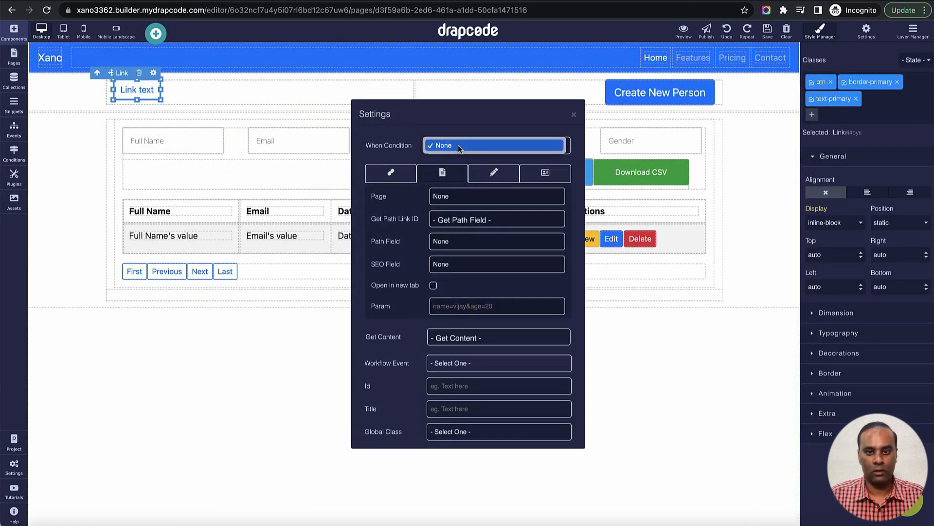
{"action": "left_click", "coordinate": [462, 196]}
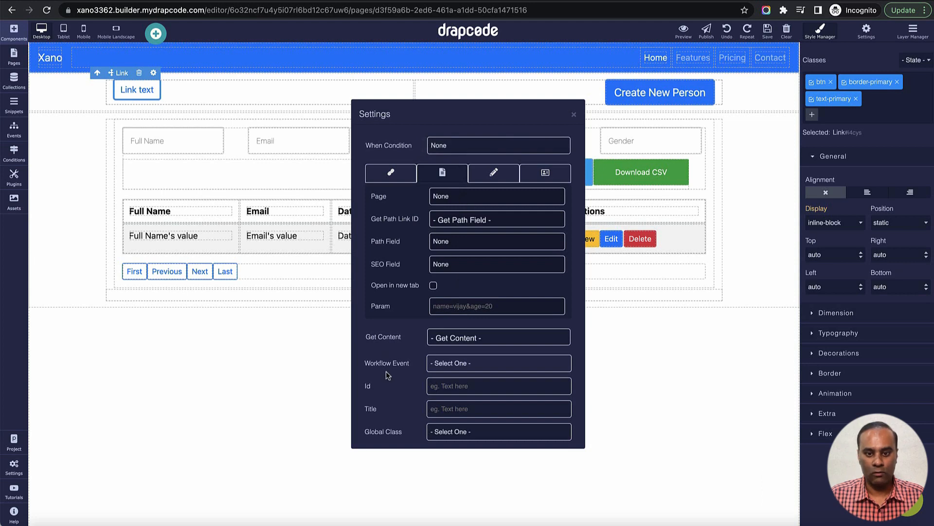
{"action": "left_click", "coordinate": [438, 369]}
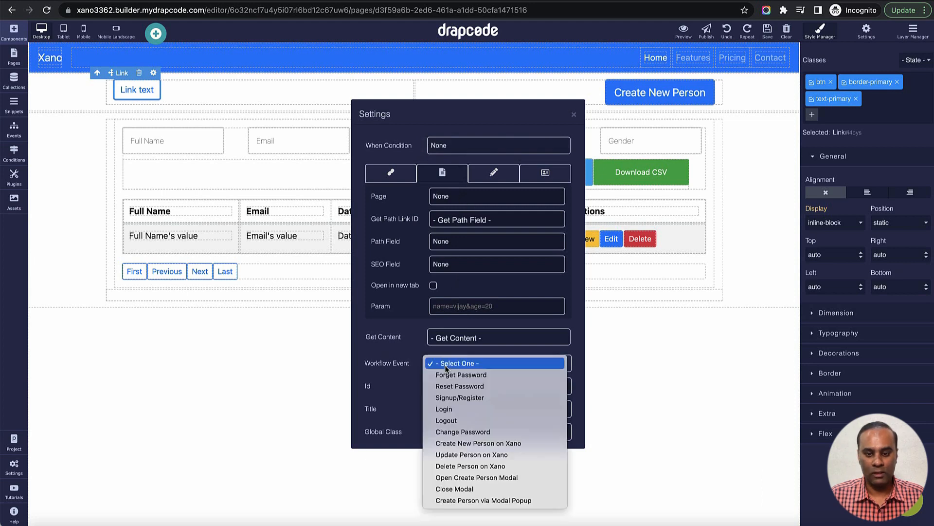
{"action": "left_click", "coordinate": [471, 478]}
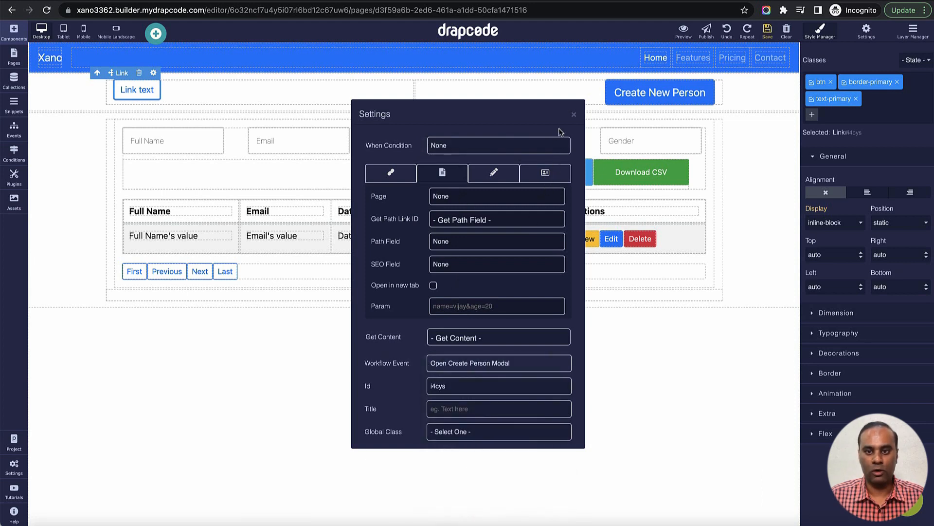
{"action": "left_click", "coordinate": [573, 116]}
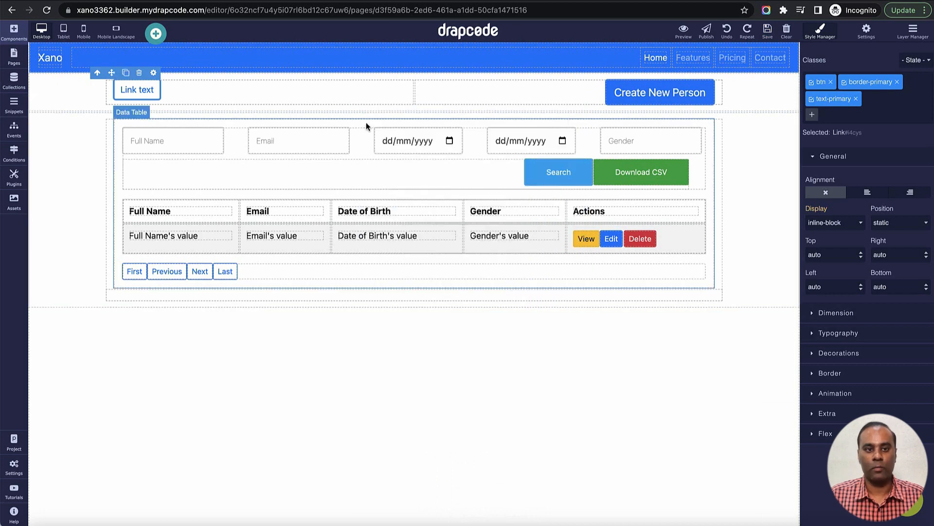
- Change the new link's text to "Create Person via Modal Popup"
{"action": "double_click", "coordinate": [137, 97]}
{"action": "key", "text": "ctrl+a"}
{"action": "type", "text": "C"}
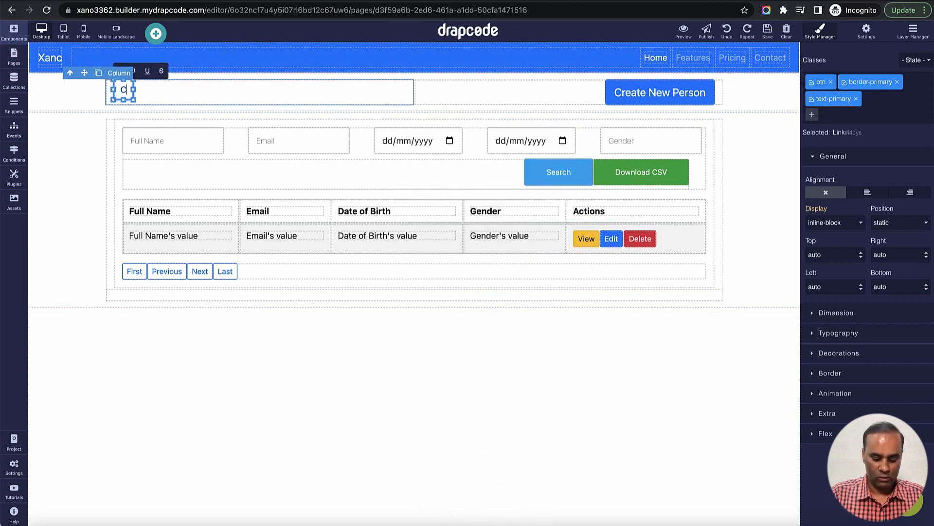
{"action": "type", "text": "reate "}
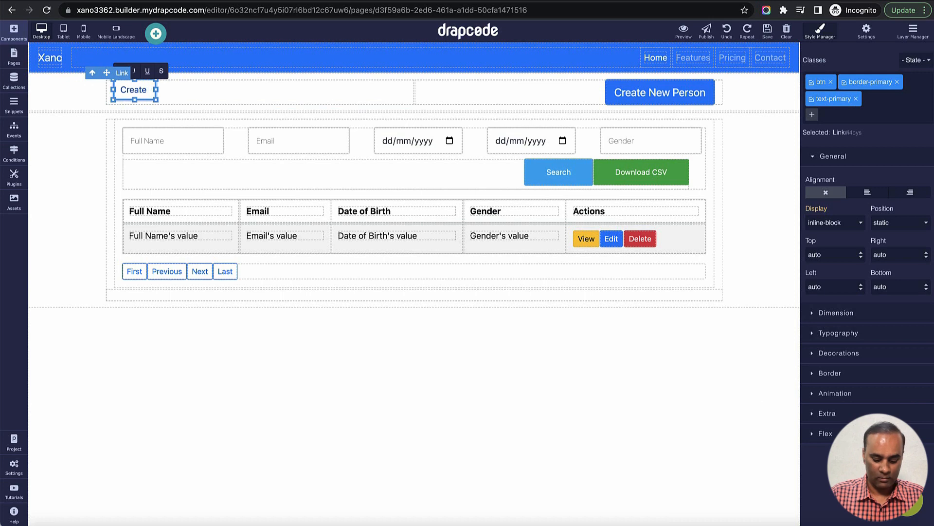
{"action": "type", "text": "Person "}
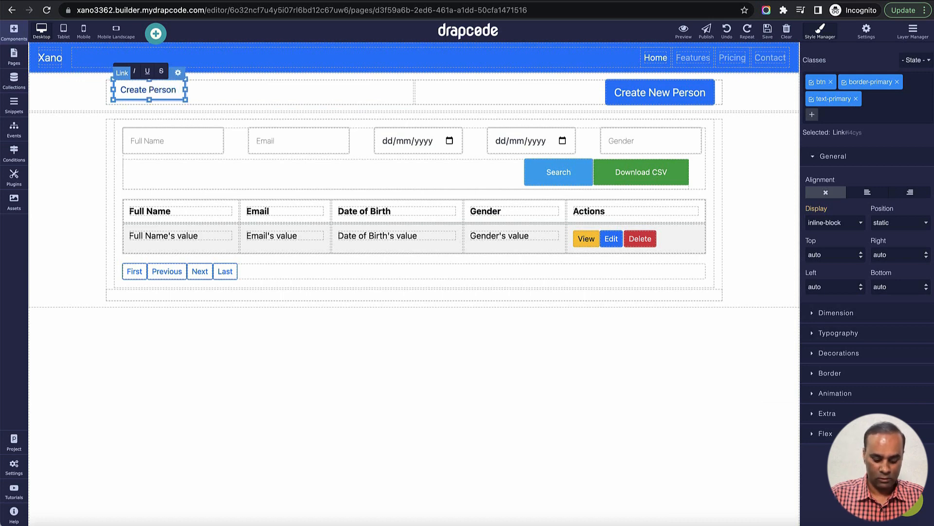
{"action": "type", "text": "via Mod"}
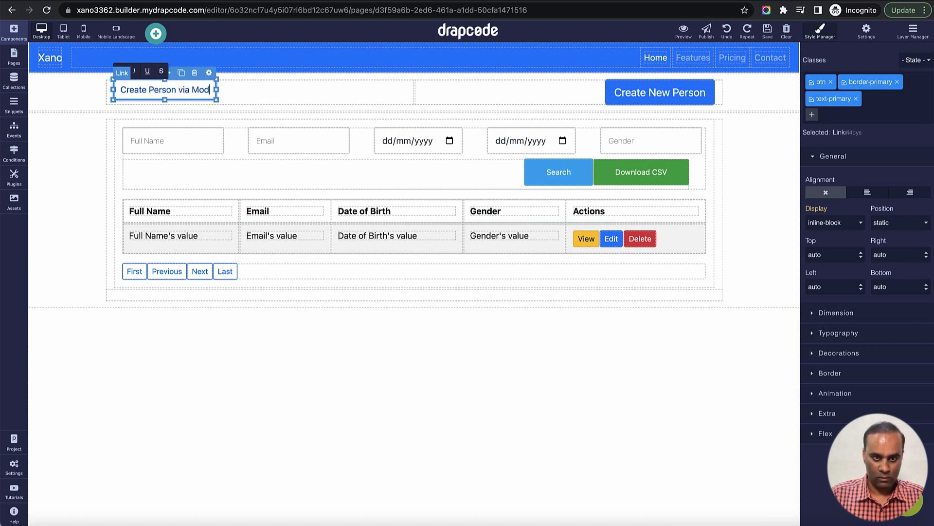
{"action": "type", "text": "al Pop"}
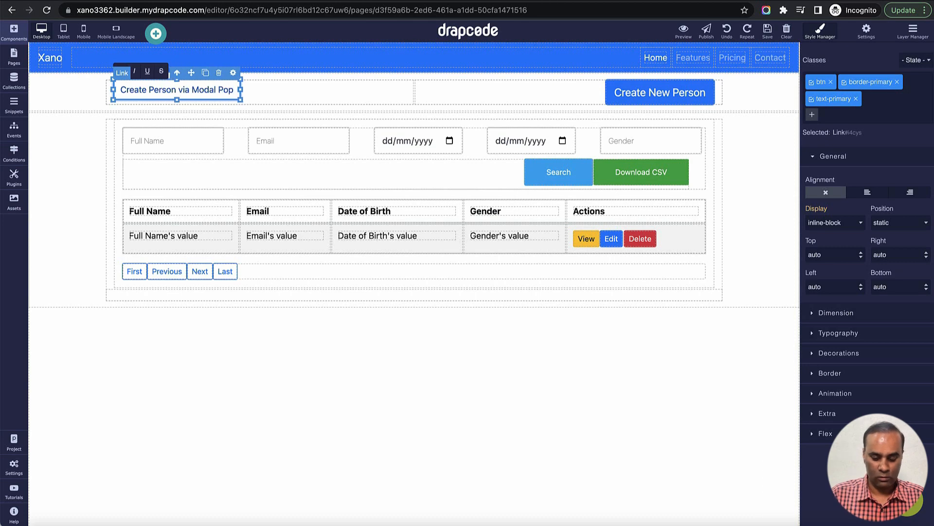
{"action": "type", "text": "up"}
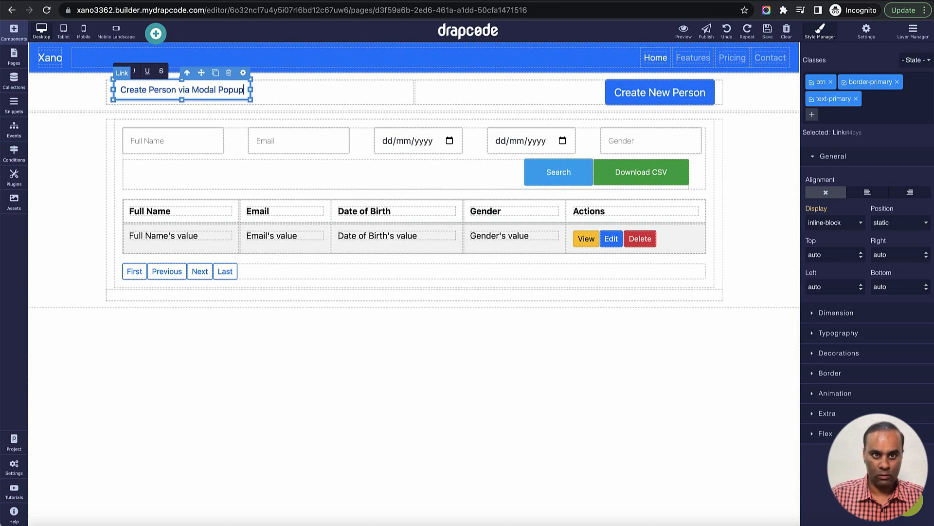
- Replace the link's text-primary and border-primary classes with btn-lg and btn-success
{"action": "left_click", "coordinate": [856, 98]}
{"action": "left_click", "coordinate": [897, 81]}
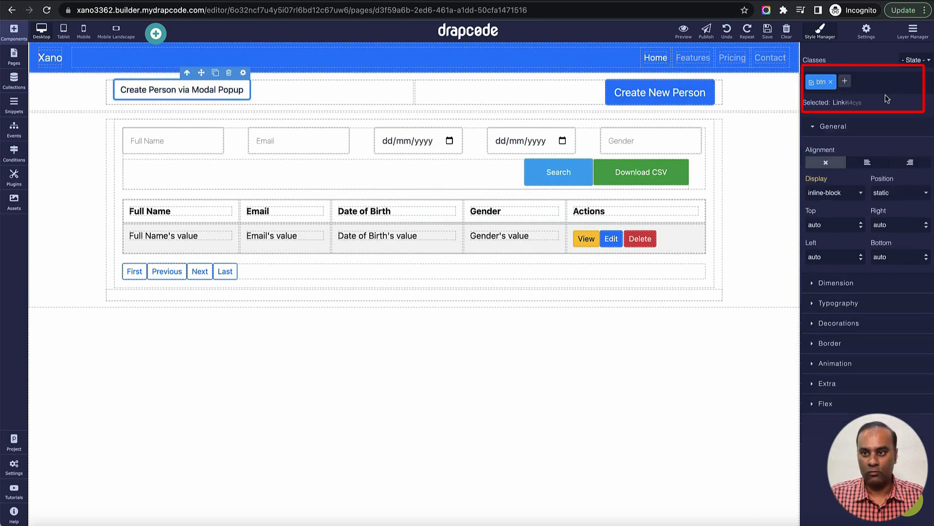
{"action": "left_click", "coordinate": [845, 81]}
{"action": "type", "text": "btn-"}
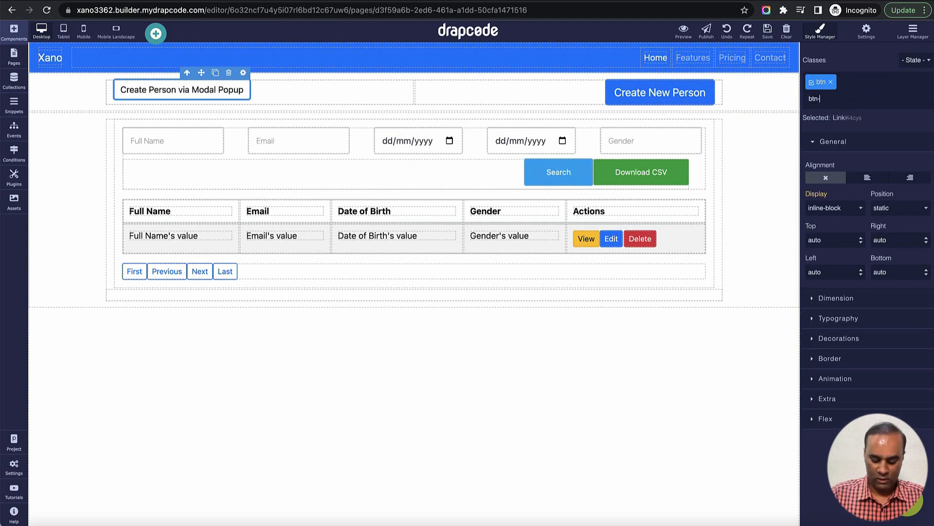
{"action": "type", "text": "lg"}
{"action": "key", "text": "Return"}
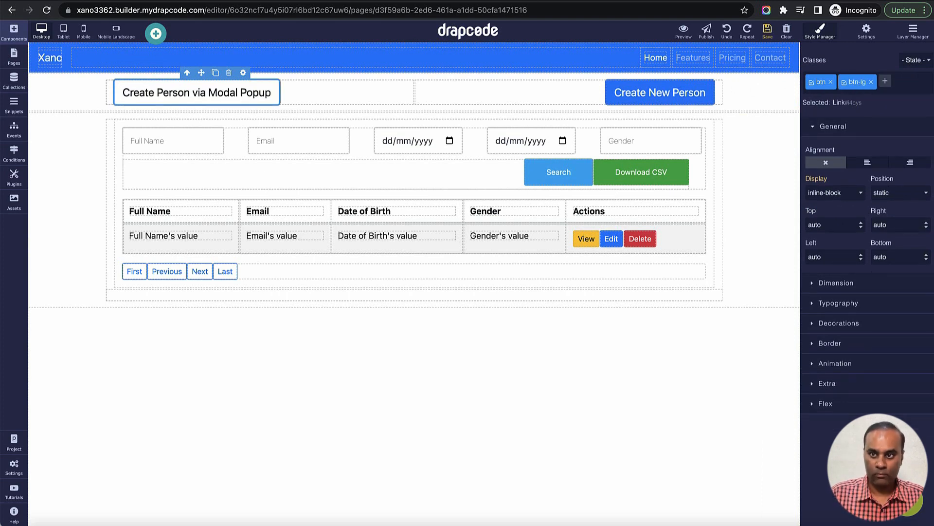
{"action": "left_click", "coordinate": [886, 81]}
{"action": "type", "text": "bt"}
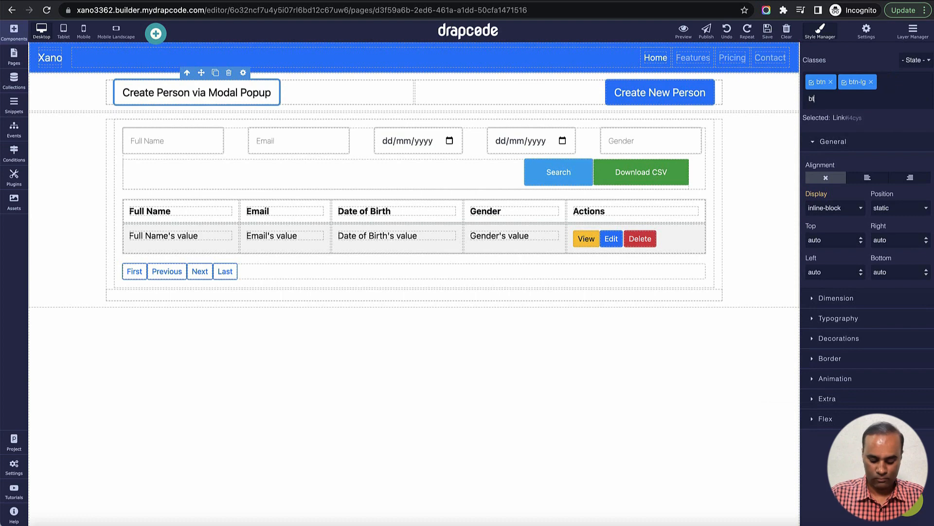
{"action": "type", "text": "n-success"}
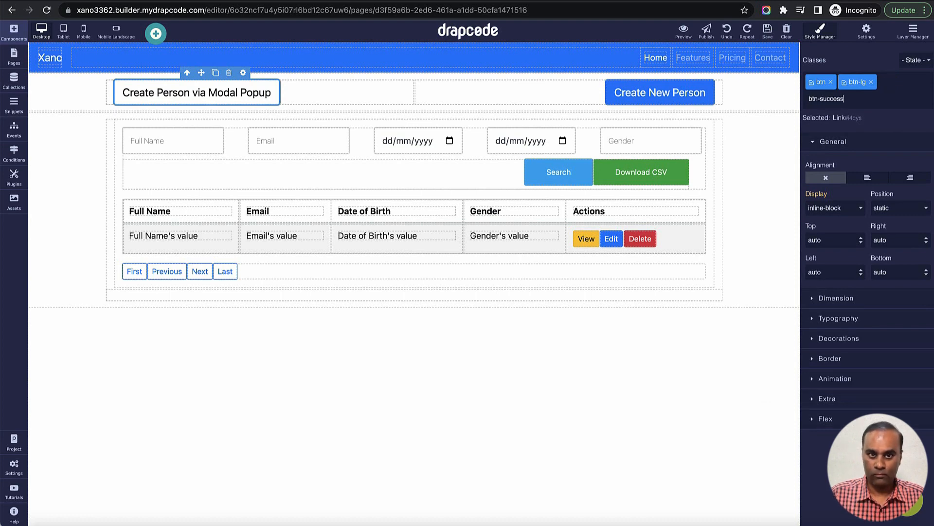
{"action": "key", "text": "Return"}
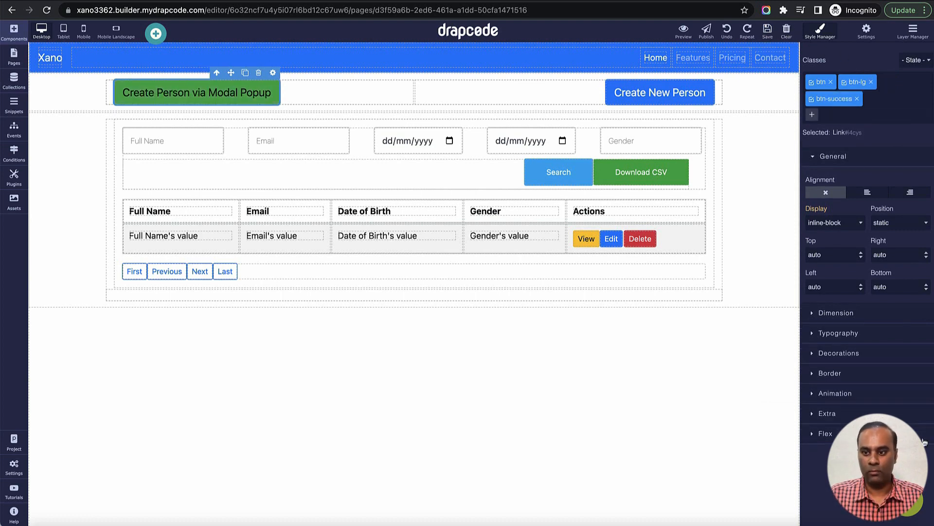
- Set the link's font color to the near-white #fdf6f6 and preview the Person List page
{"action": "left_click", "coordinate": [833, 333]}
{"action": "scroll", "coordinate": [839, 411], "scroll_direction": "down", "scroll_amount": 2}
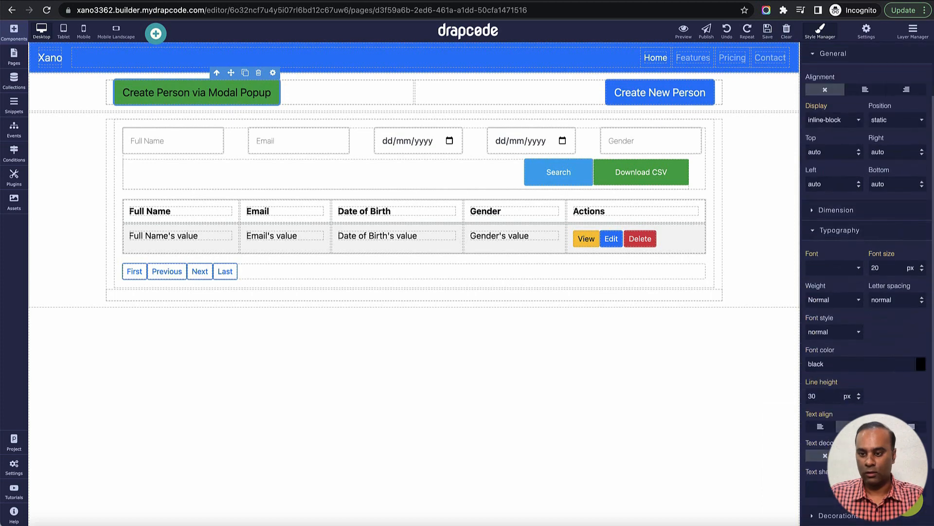
{"action": "left_click", "coordinate": [921, 365]}
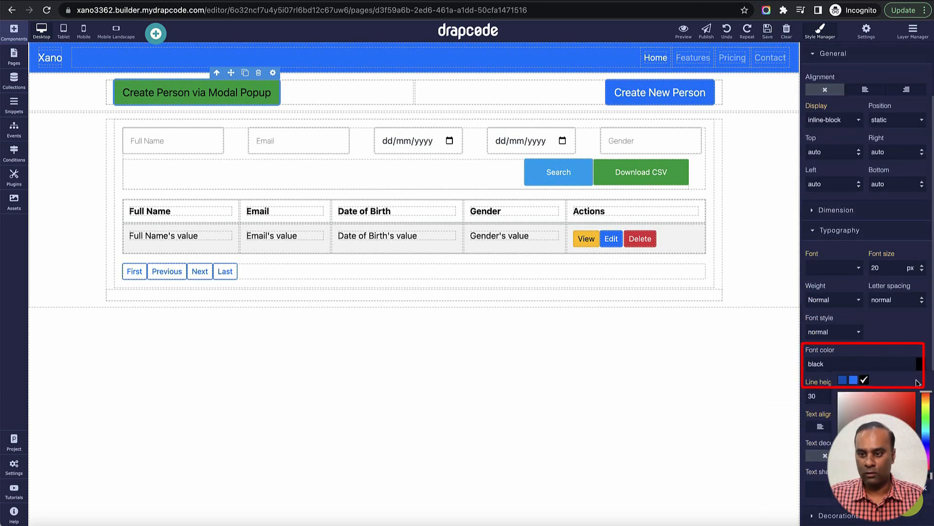
{"action": "left_click", "coordinate": [839, 392]}
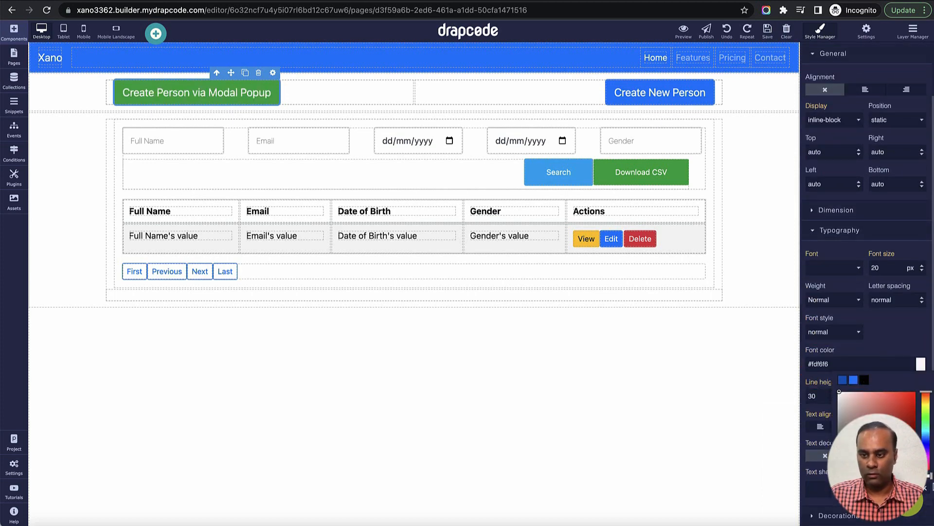
{"action": "left_click", "coordinate": [928, 492]}
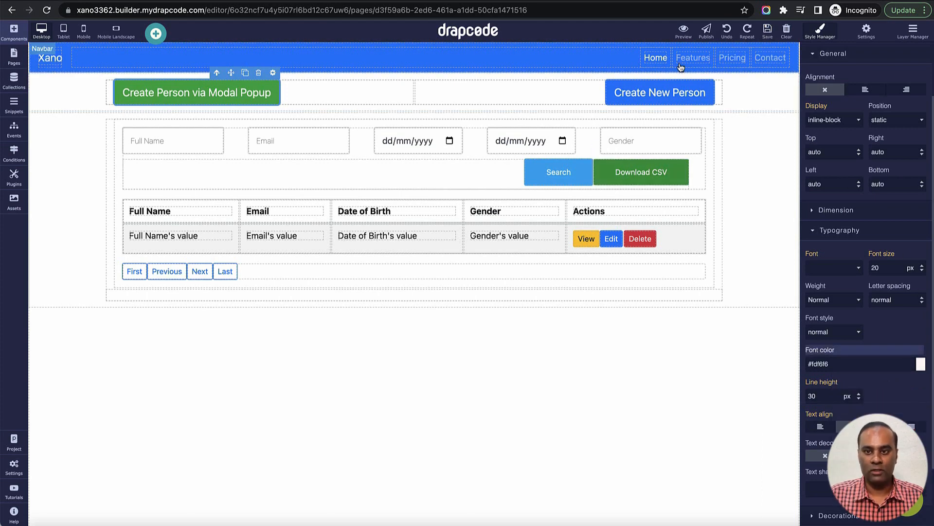
{"action": "left_click", "coordinate": [684, 31]}
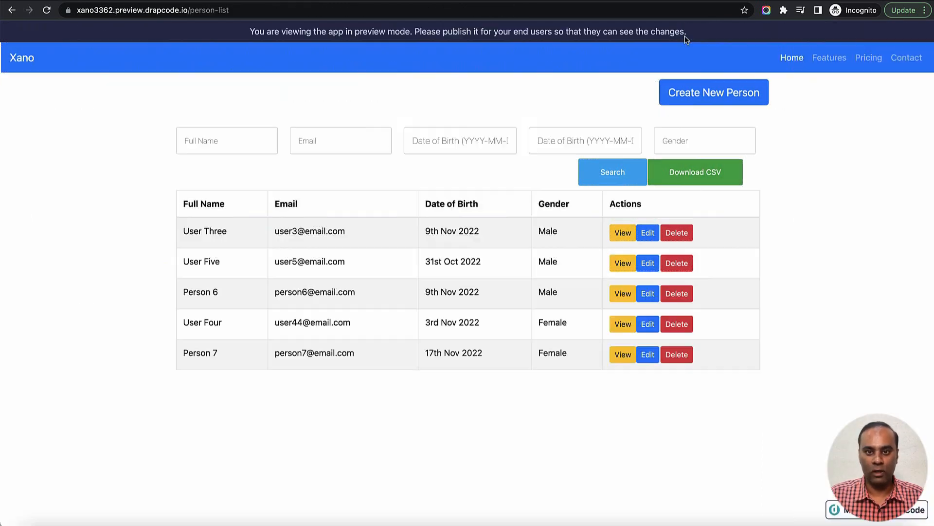
- Reload the Person List preview, open the Create Person modal popup and enter the test person's full name and email
{"action": "left_click", "coordinate": [47, 11]}
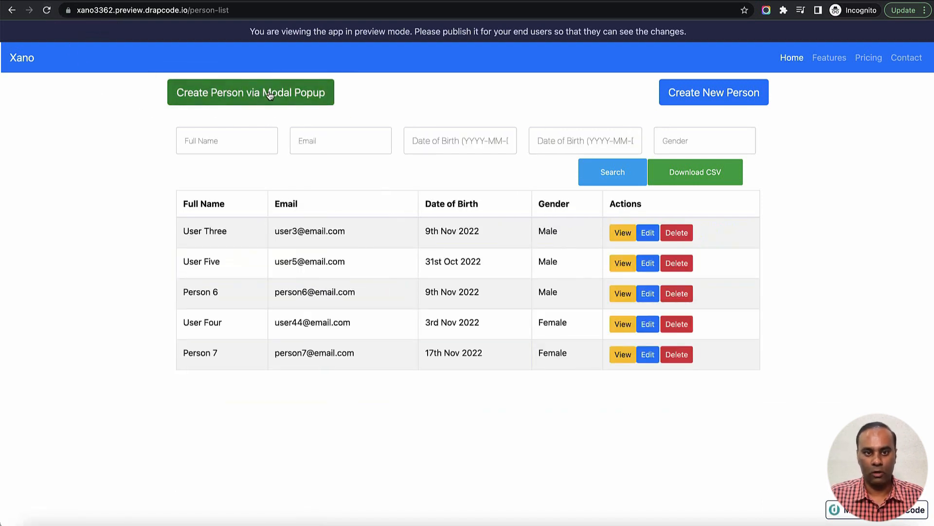
{"action": "left_click", "coordinate": [269, 95]}
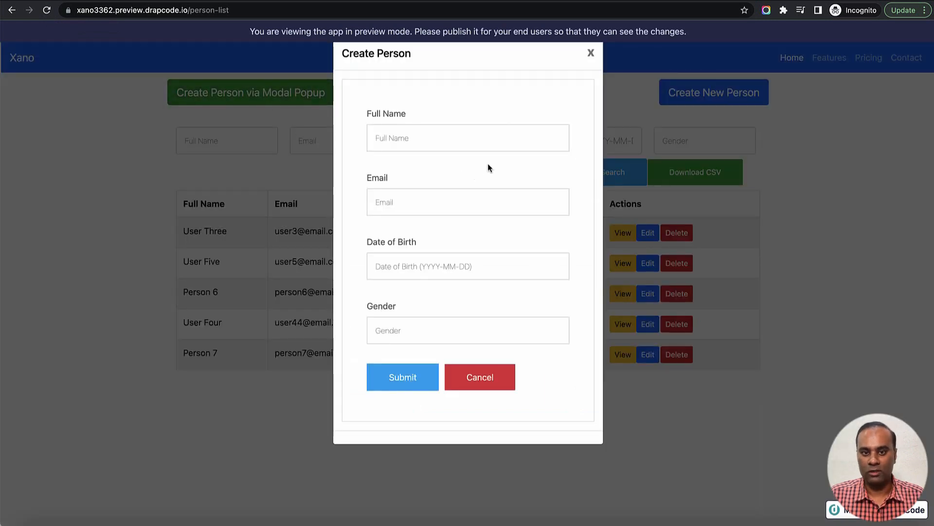
{"action": "left_click", "coordinate": [471, 146]}
{"action": "type", "text": "Pe"}
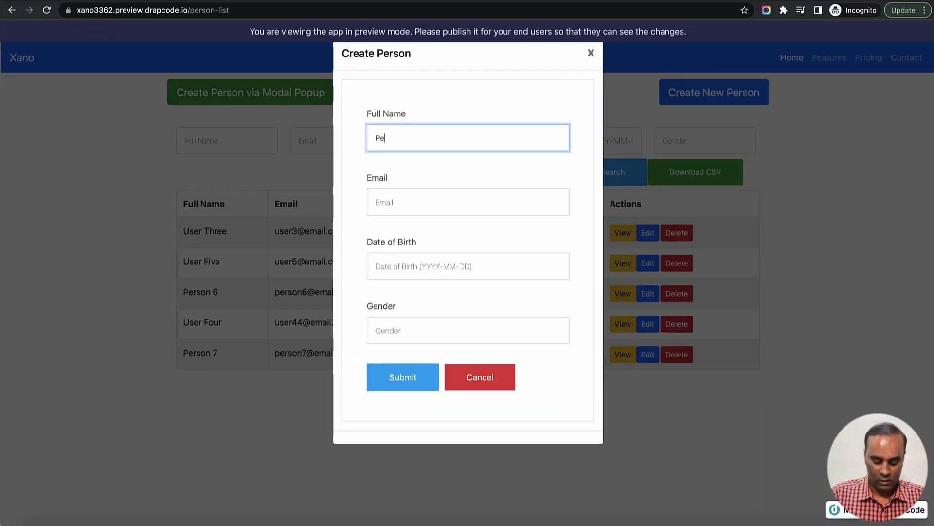
{"action": "type", "text": "rson 9"}
{"action": "key", "text": "Tab"}
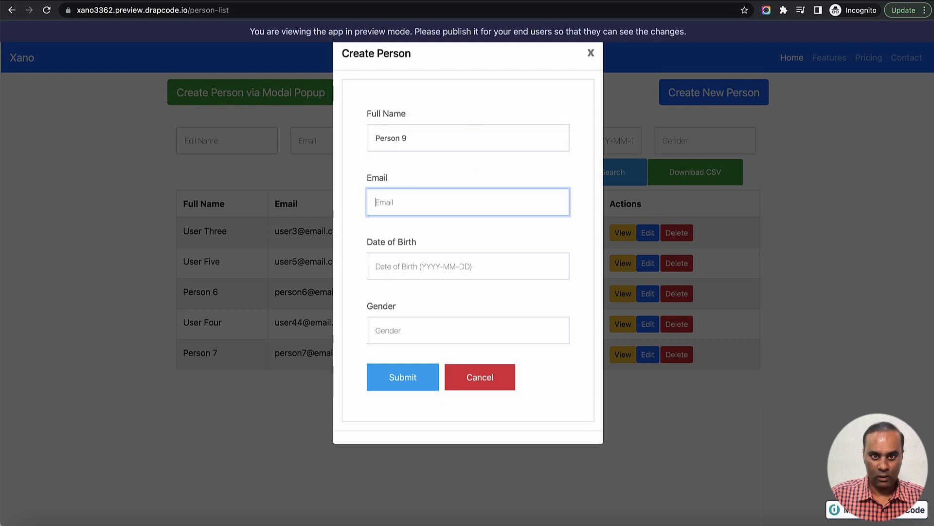
{"action": "type", "text": "person"}
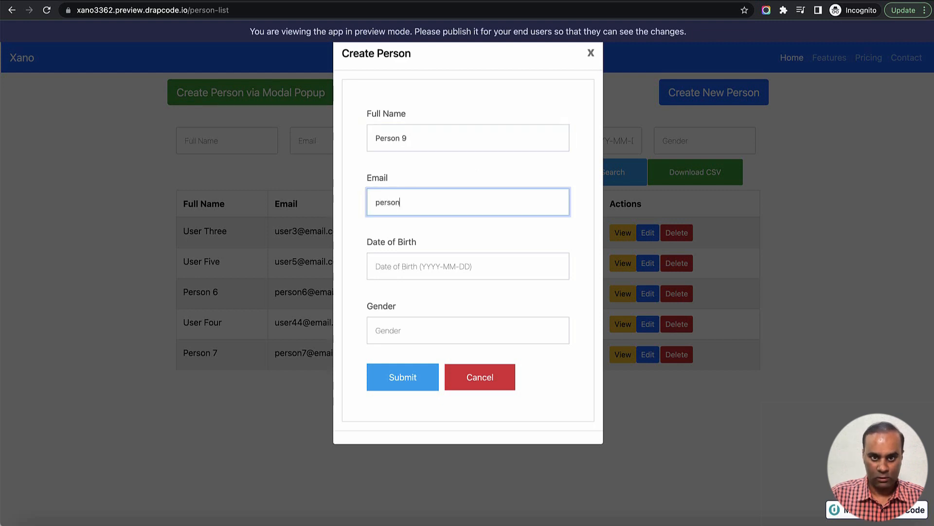
{"action": "type", "text": "9@emai"}
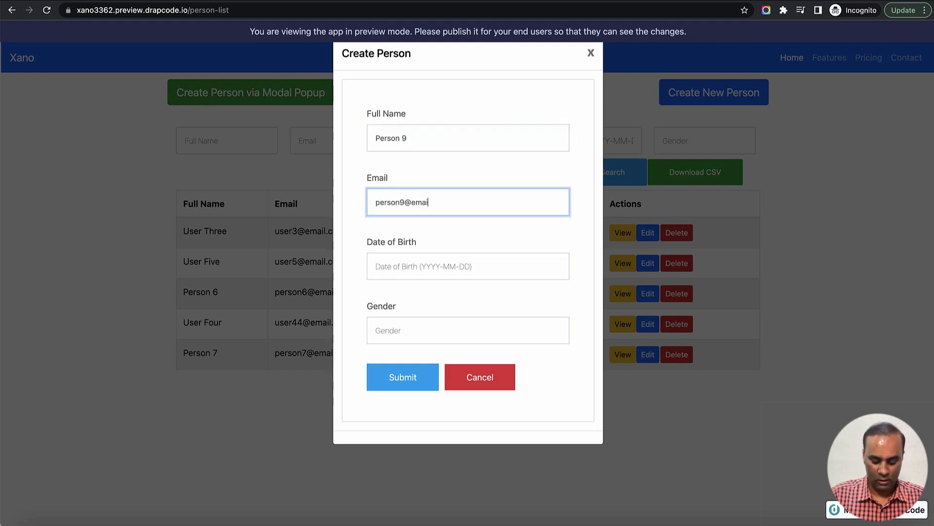
{"action": "type", "text": "l.com"}
- Choose the date of birth, set Gender to Male and submit the new person
{"action": "key", "text": "Tab"}
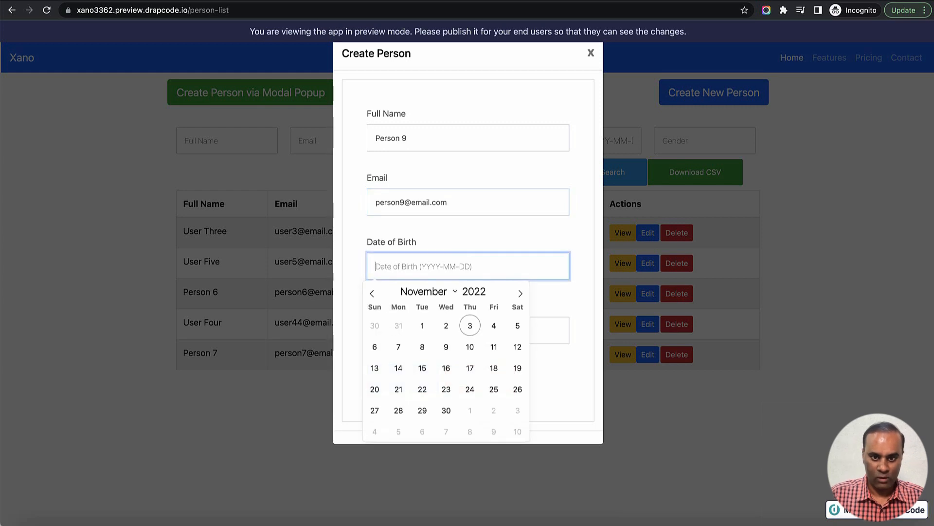
{"action": "left_click", "coordinate": [422, 325]}
{"action": "left_click", "coordinate": [407, 336]}
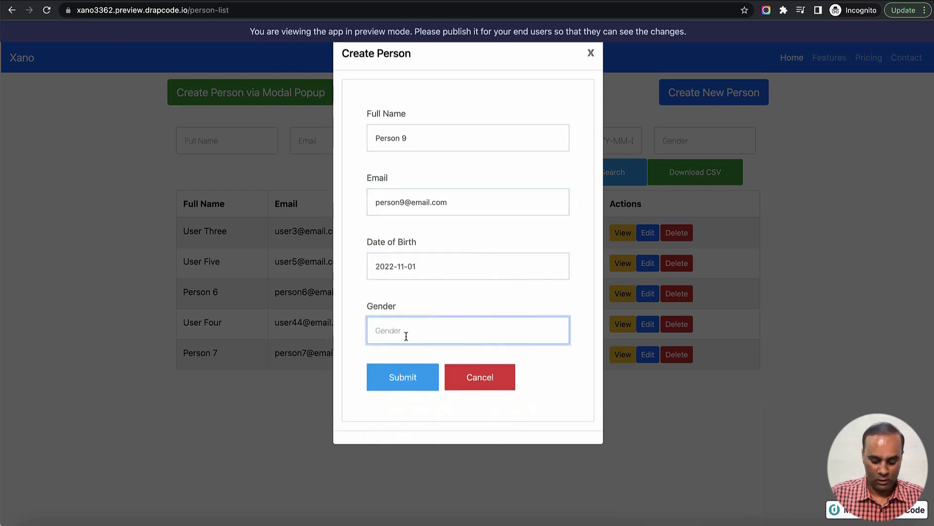
{"action": "type", "text": "Male"}
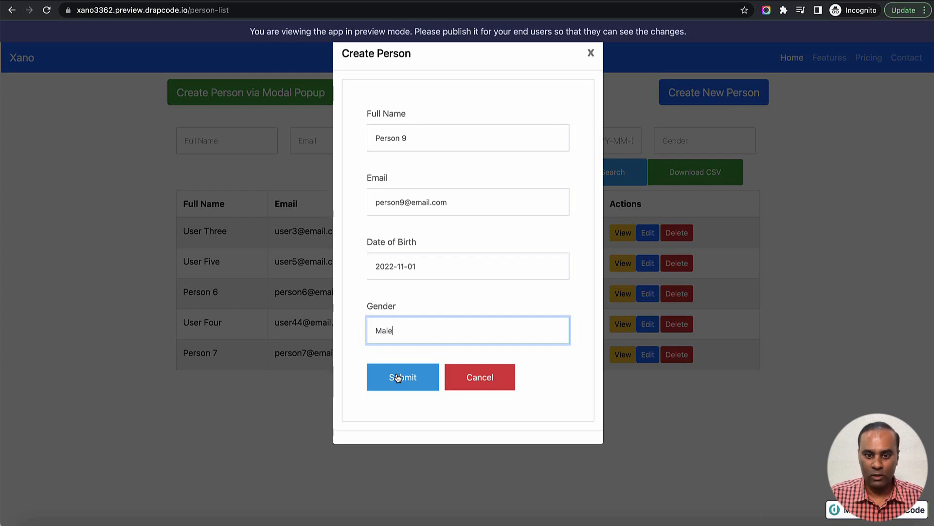
{"action": "left_click", "coordinate": [404, 382]}
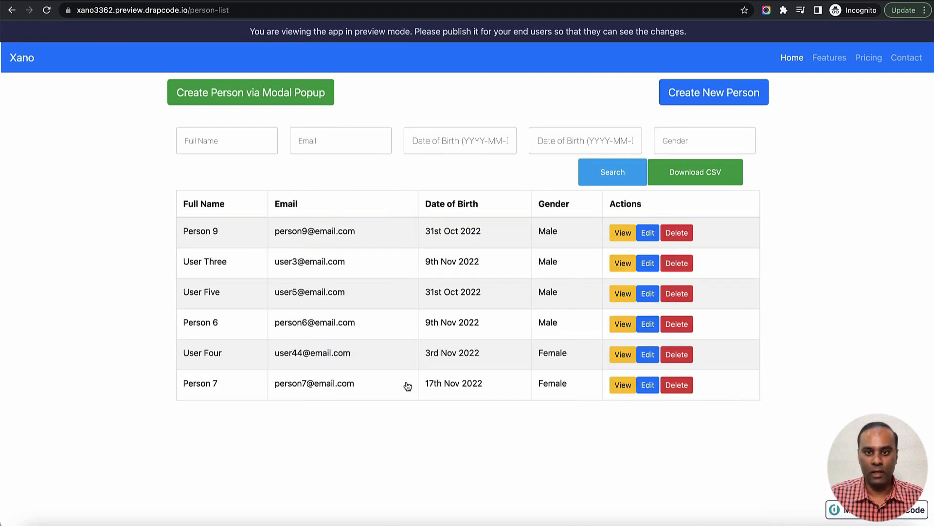
- Check the new person's row in the list and switch to Xano to refresh the Person table
{"action": "left_click_drag", "start_coordinate": [184, 232], "coordinate": [496, 241]}
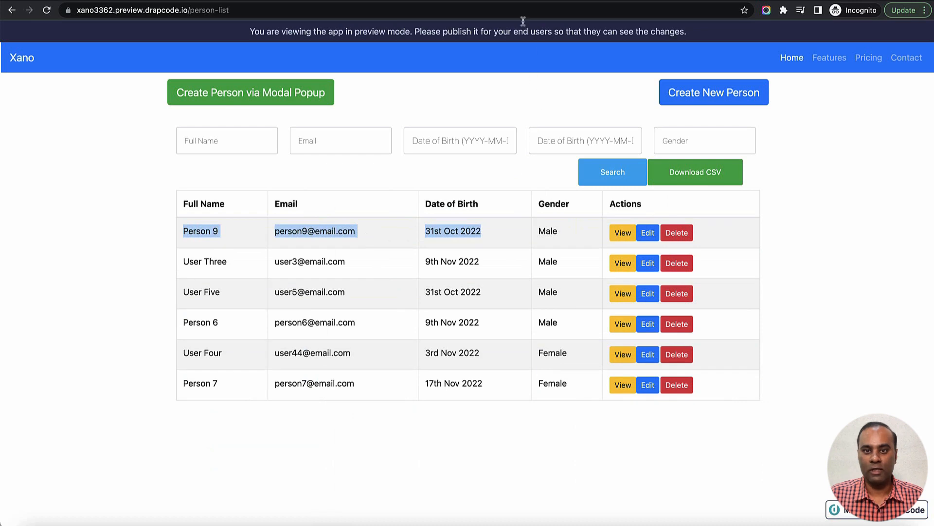
{"action": "left_click", "coordinate": [514, 1]}
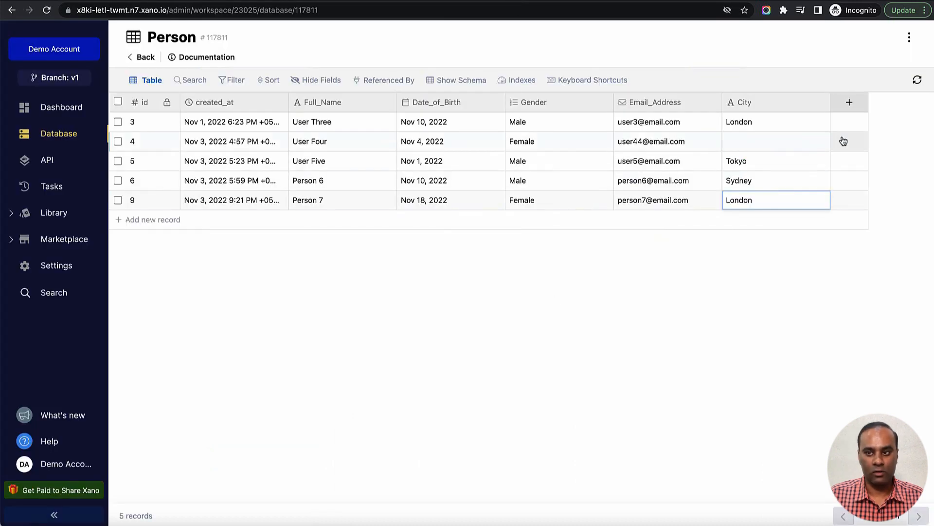
{"action": "left_click", "coordinate": [918, 79]}
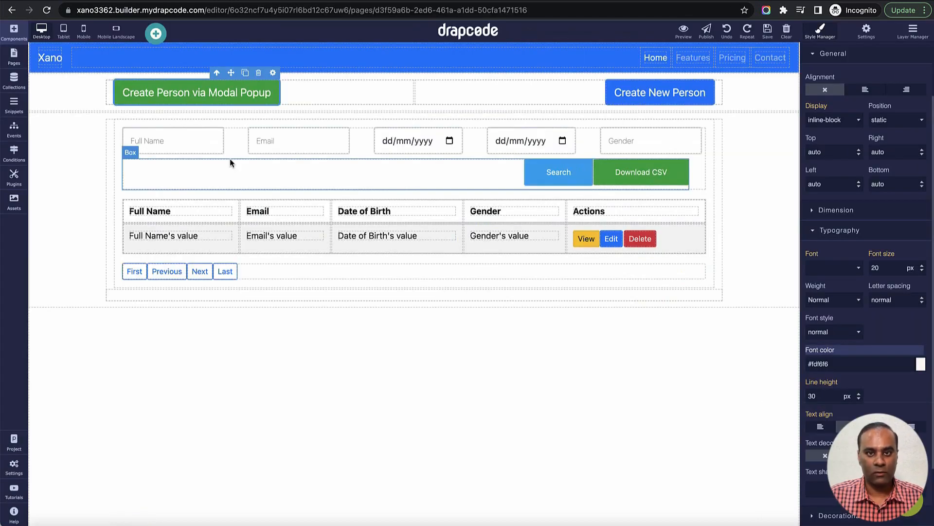
- Set up a new snippet in DrapCode named "Edit Person in Modal Popup" with the type Modal
{"action": "left_click", "coordinate": [13, 104]}
{"action": "left_click", "coordinate": [162, 57]}
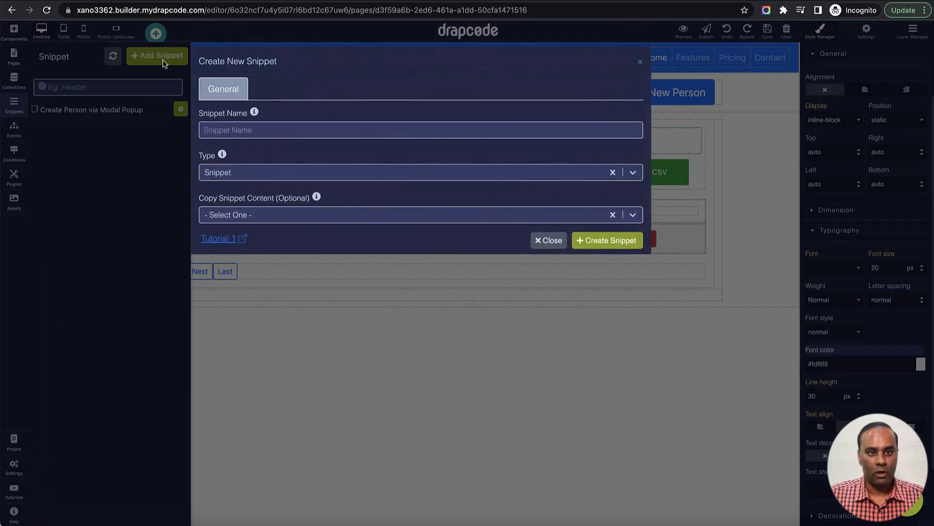
{"action": "left_click", "coordinate": [258, 130]}
{"action": "type", "text": "Edit"}
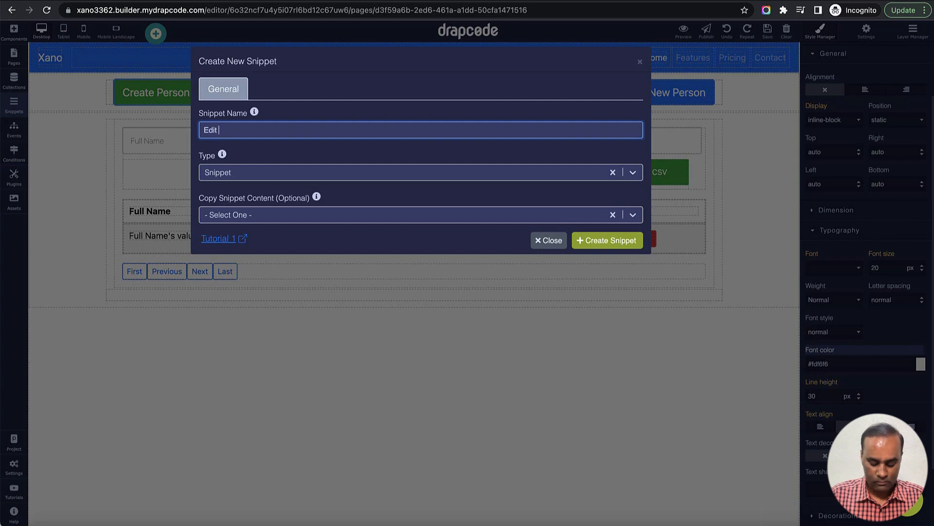
{"action": "type", "text": " Person in M"}
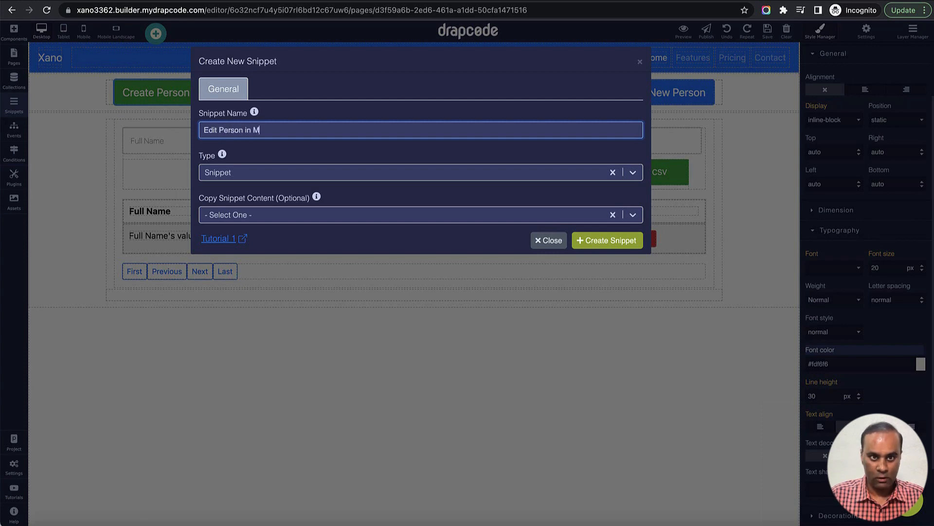
{"action": "type", "text": "odal Popup"}
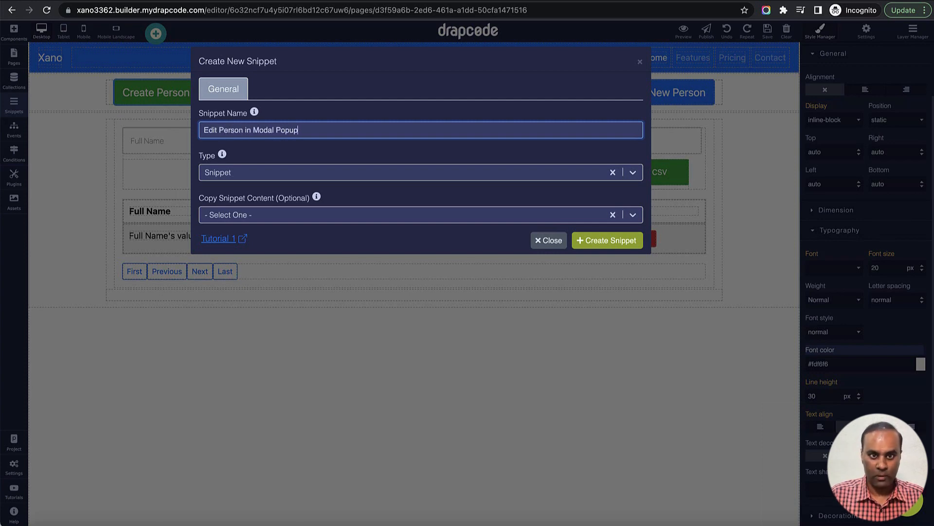
{"action": "left_click", "coordinate": [261, 176]}
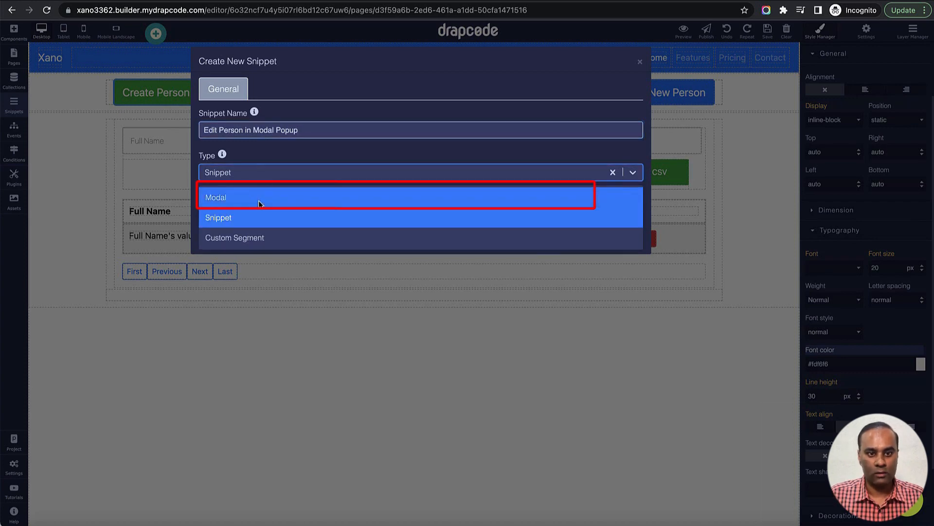
{"action": "left_click", "coordinate": [261, 195]}
{"action": "left_click", "coordinate": [286, 197]}
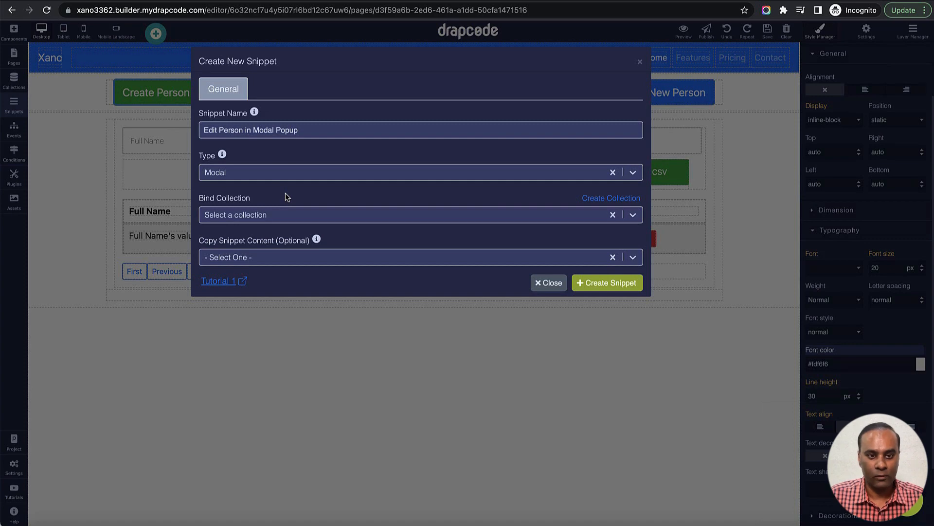
- Bind the new snippet to the Person collection, keep its data source as Collection (Default) and create it
{"action": "left_click", "coordinate": [279, 218]}
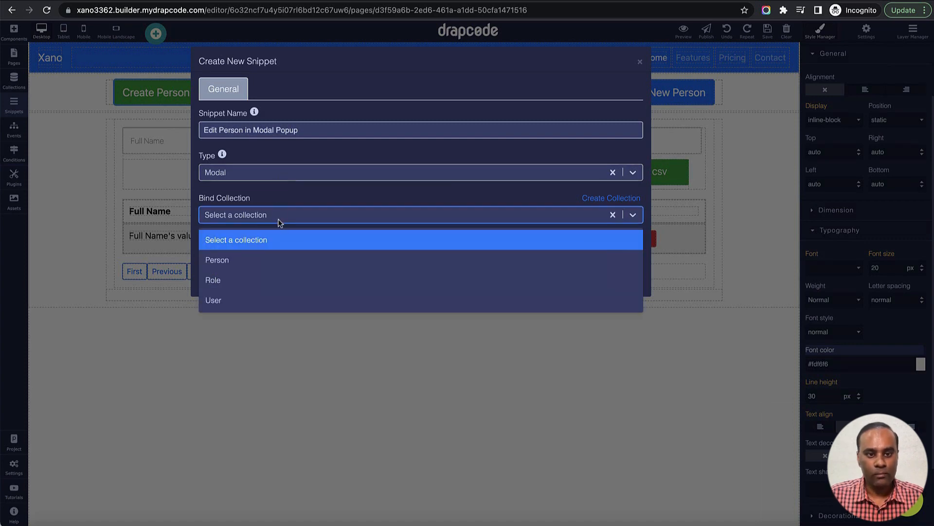
{"action": "left_click", "coordinate": [278, 259]}
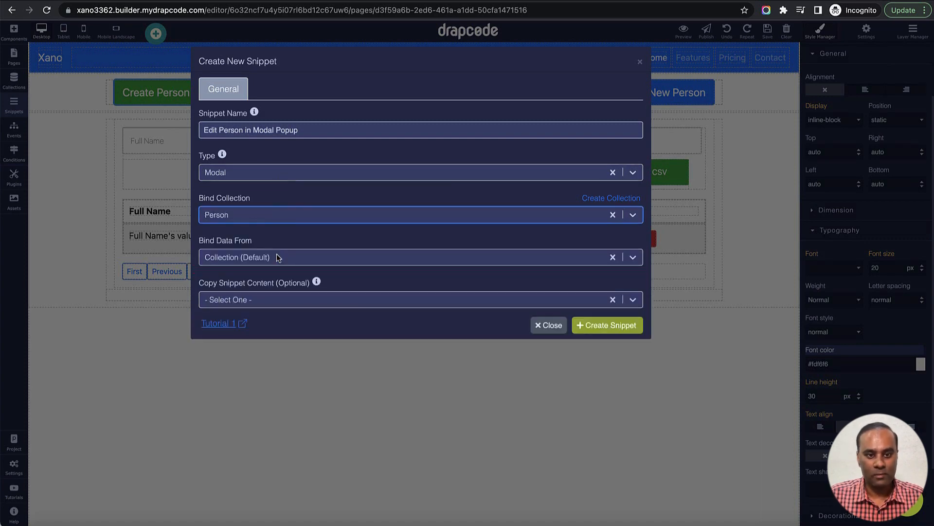
{"action": "left_click", "coordinate": [304, 257]}
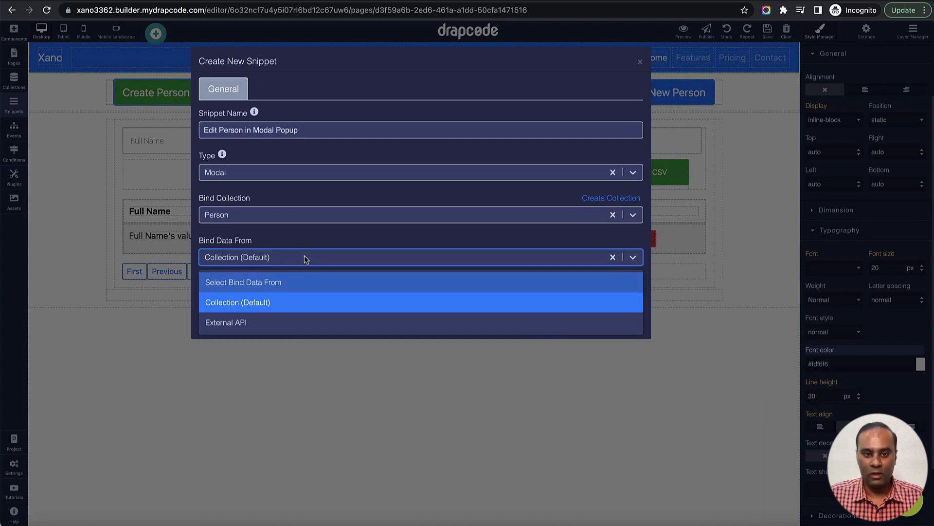
{"action": "left_click", "coordinate": [312, 244]}
{"action": "left_click", "coordinate": [602, 325]}
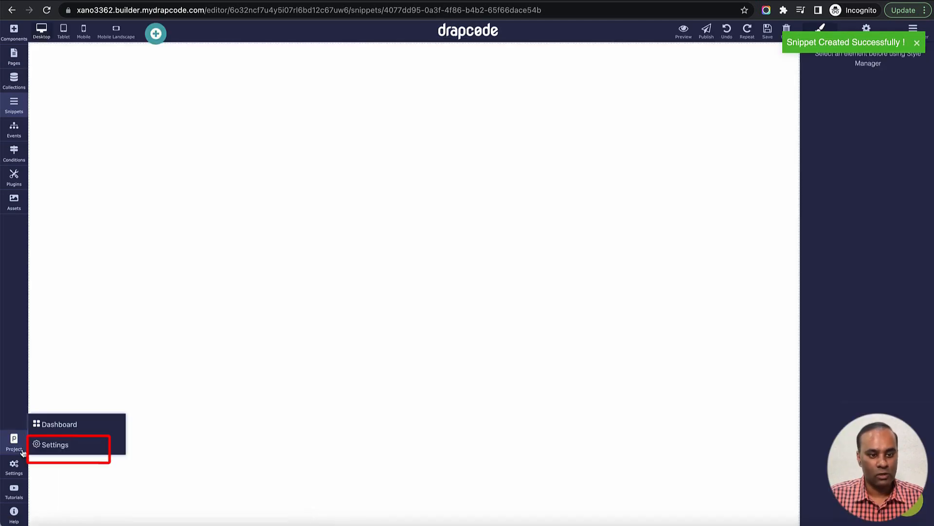
- Start a new external REST API named "Fetch Person details for Modal Popup" with the GET request type
{"action": "left_click", "coordinate": [15, 465]}
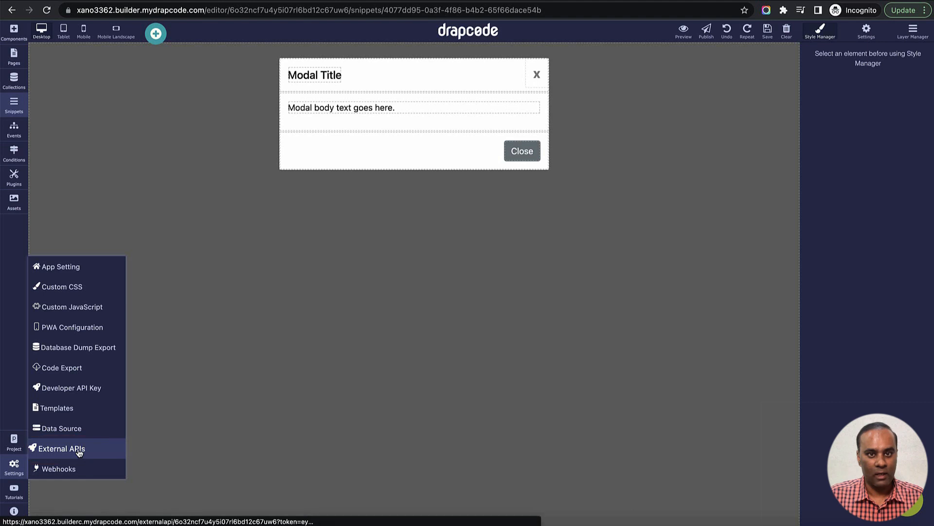
{"action": "left_click", "coordinate": [79, 449]}
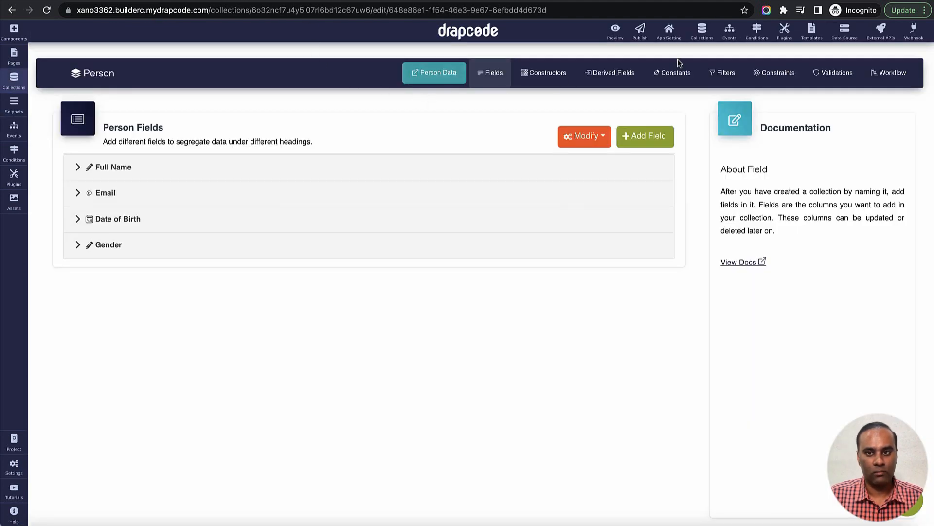
{"action": "left_click", "coordinate": [882, 38]}
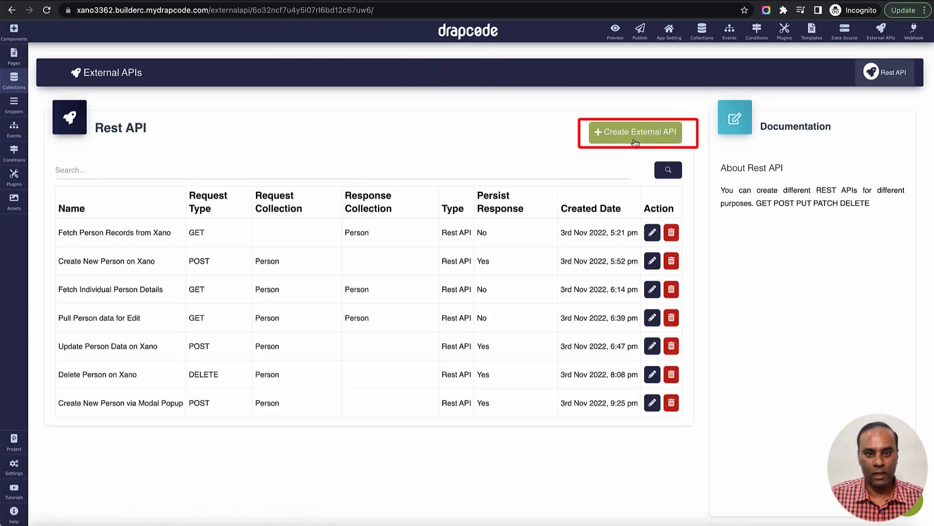
{"action": "left_click", "coordinate": [636, 132]}
{"action": "left_click", "coordinate": [266, 209]}
{"action": "type", "text": "Fe"}
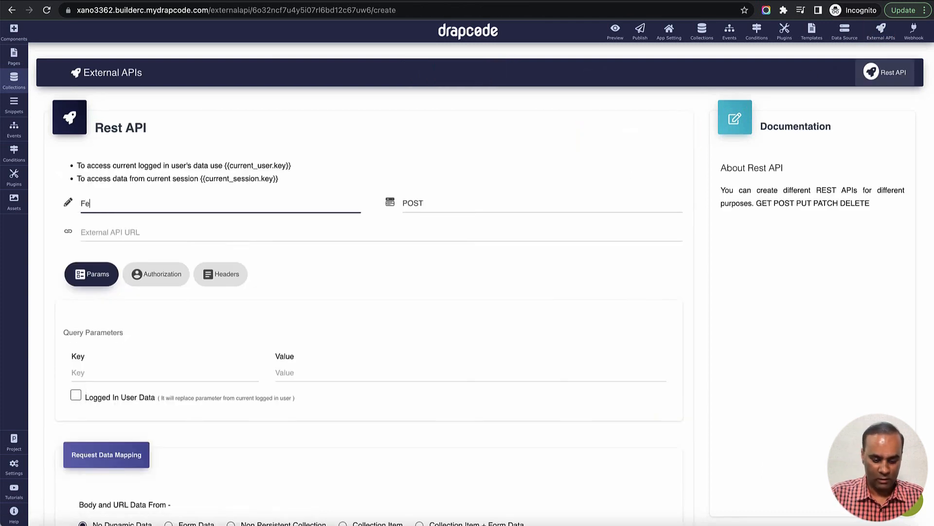
{"action": "type", "text": "tch Pers"}
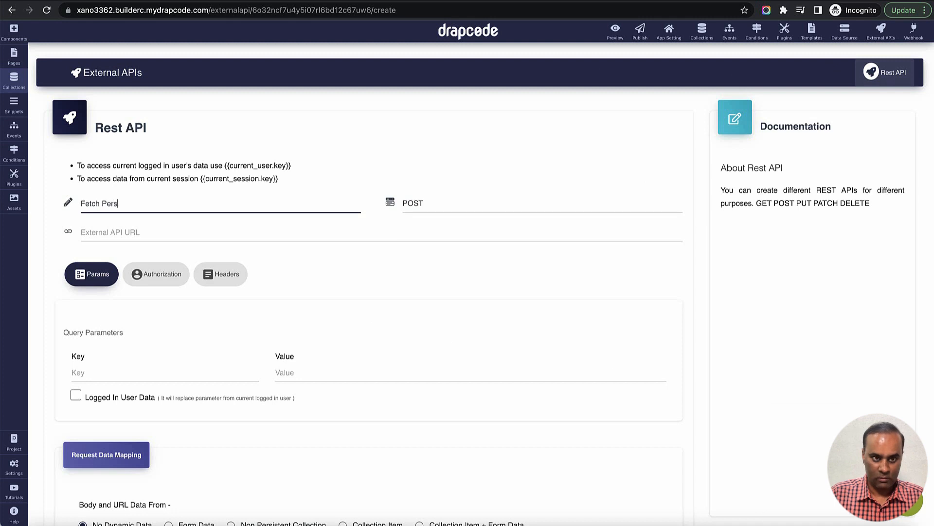
{"action": "type", "text": "on details for Modal Popup"}
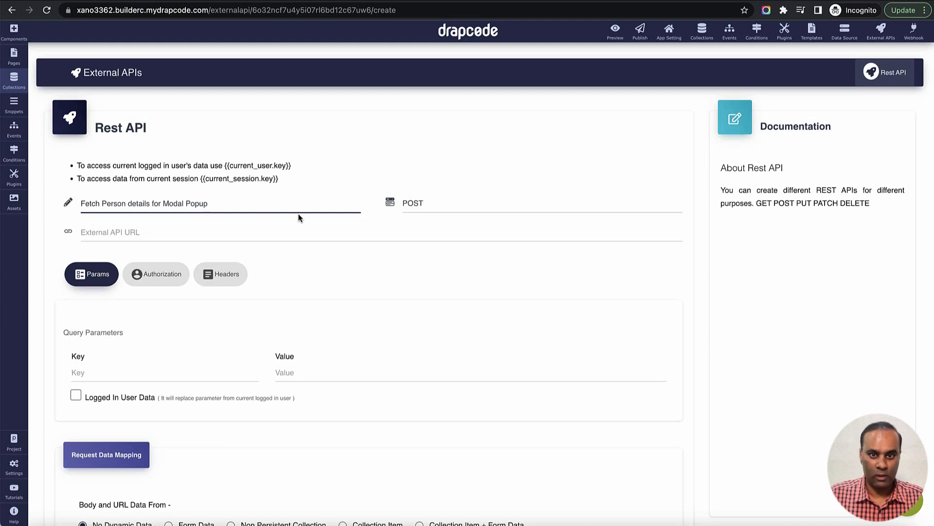
{"action": "left_click", "coordinate": [451, 205]}
{"action": "left_click", "coordinate": [454, 190]}
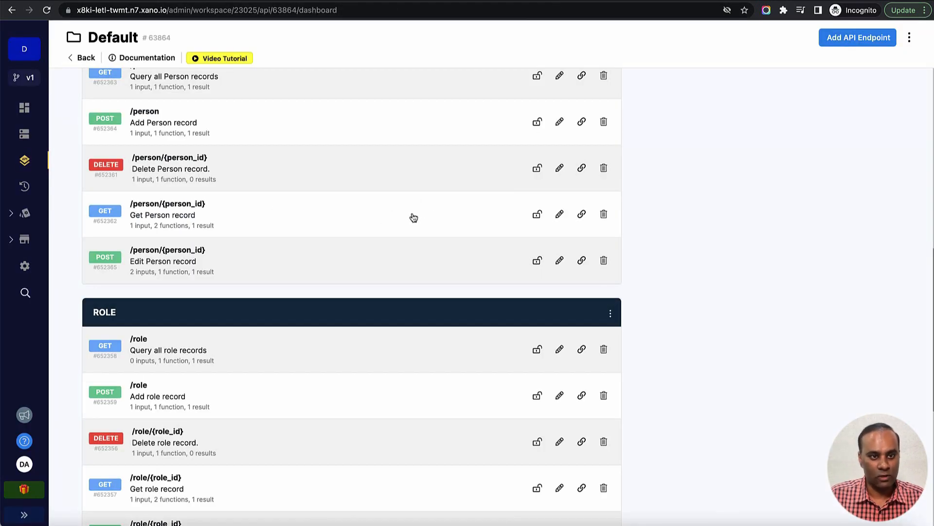
- Copy the Get Person record endpoint URL from Xano into the API's URL and wrap person_id in double curly braces
{"action": "scroll", "coordinate": [414, 218], "scroll_direction": "up", "scroll_amount": 2}
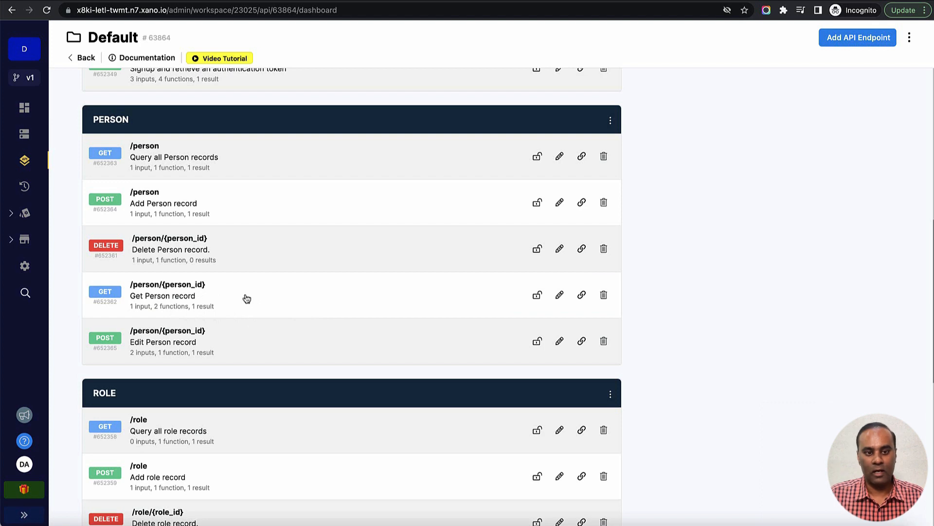
{"action": "left_click", "coordinate": [582, 295]}
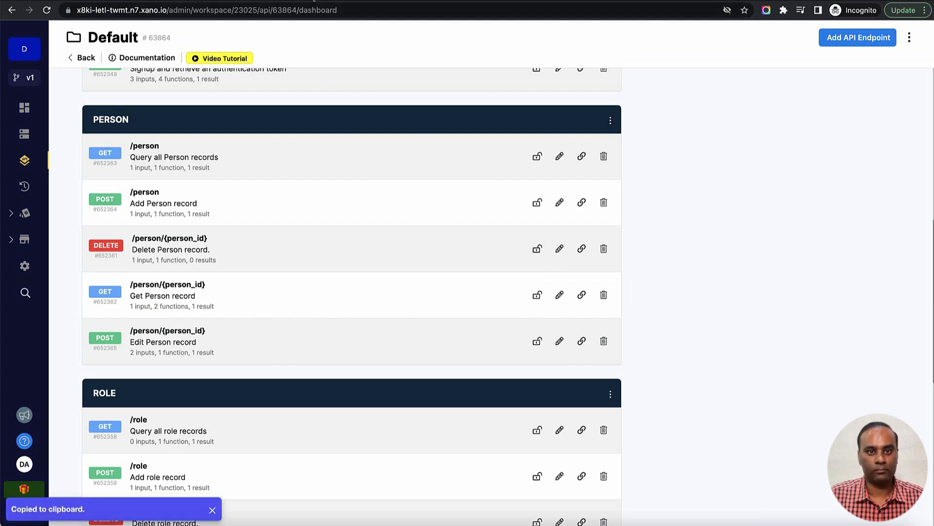
{"action": "left_click", "coordinate": [310, 1]}
{"action": "left_click", "coordinate": [339, 227]}
{"action": "key", "text": "ctrl+v"}
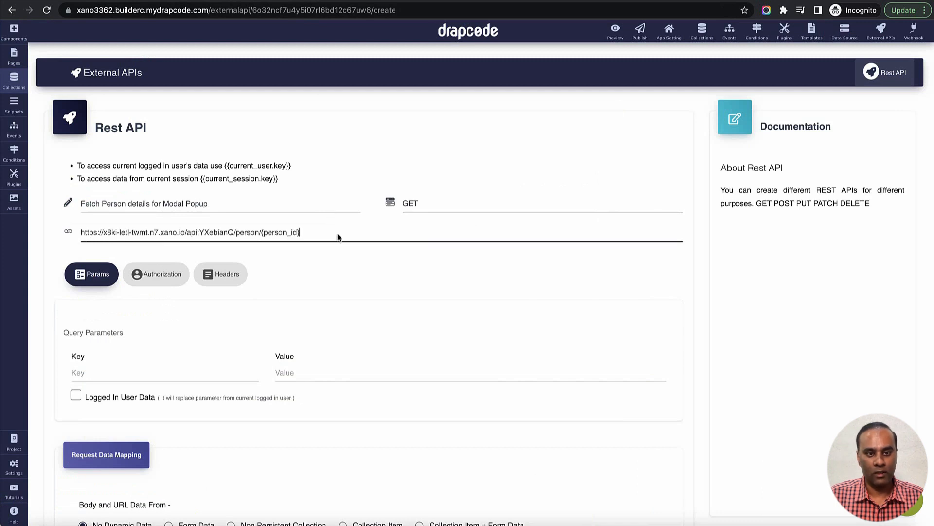
{"action": "scroll", "coordinate": [388, 266], "scroll_direction": "down", "scroll_amount": 1}
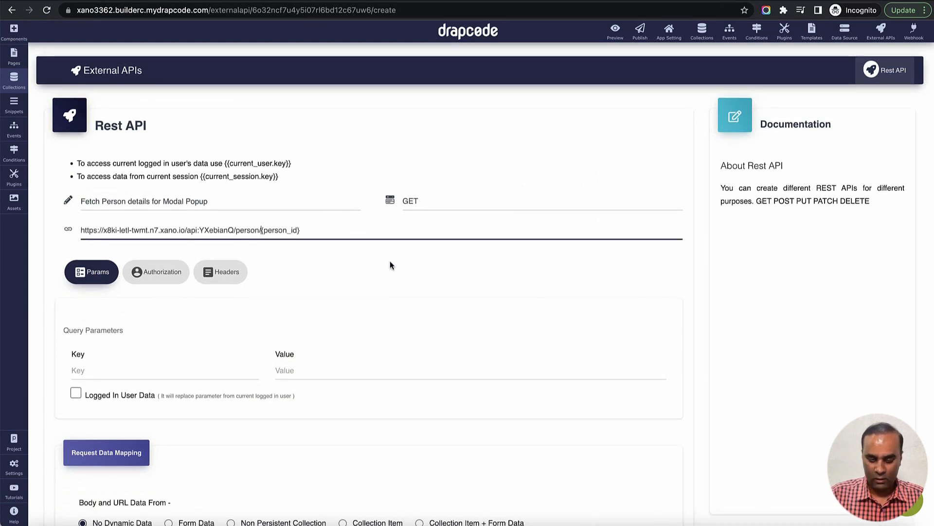
{"action": "type", "text": "{"}
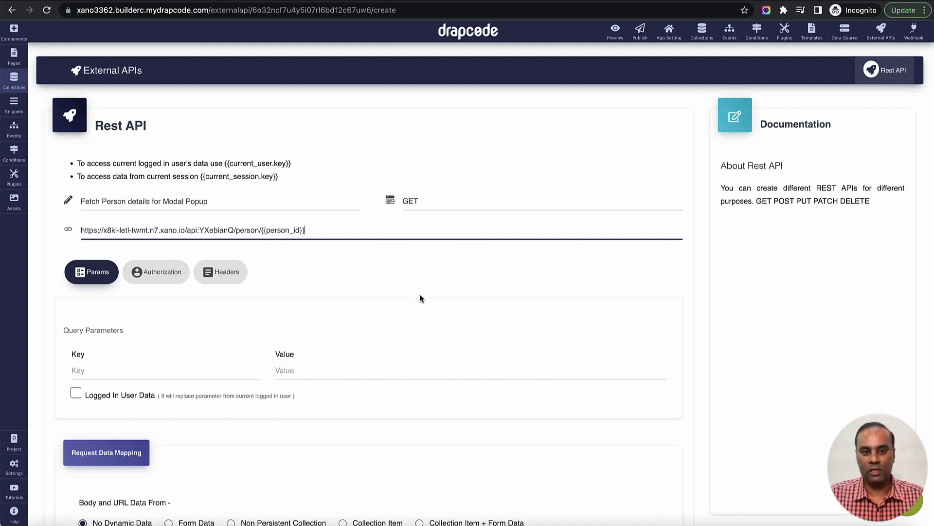
- Source the API's body and URL data from a Non Persistent Collection, using the Person collection
{"action": "scroll", "coordinate": [420, 294], "scroll_direction": "down", "scroll_amount": 1}
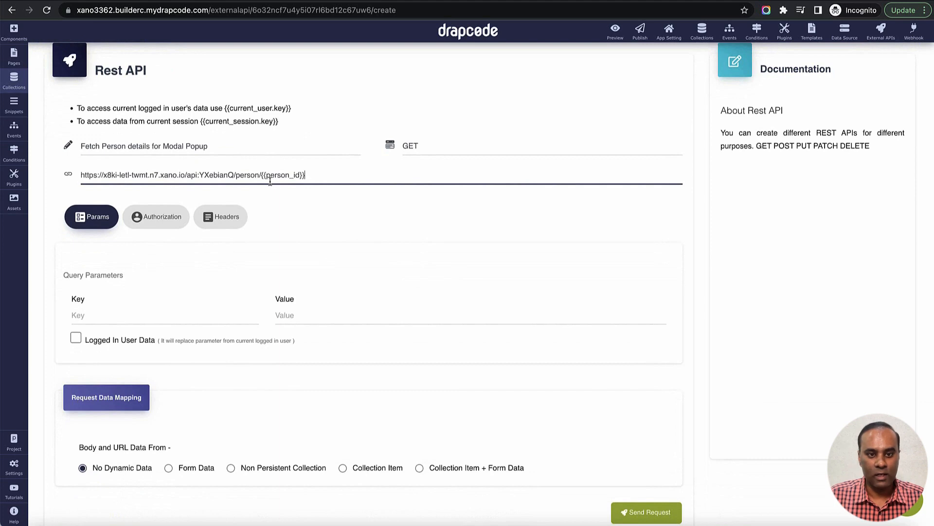
{"action": "scroll", "coordinate": [242, 339], "scroll_direction": "down", "scroll_amount": 2}
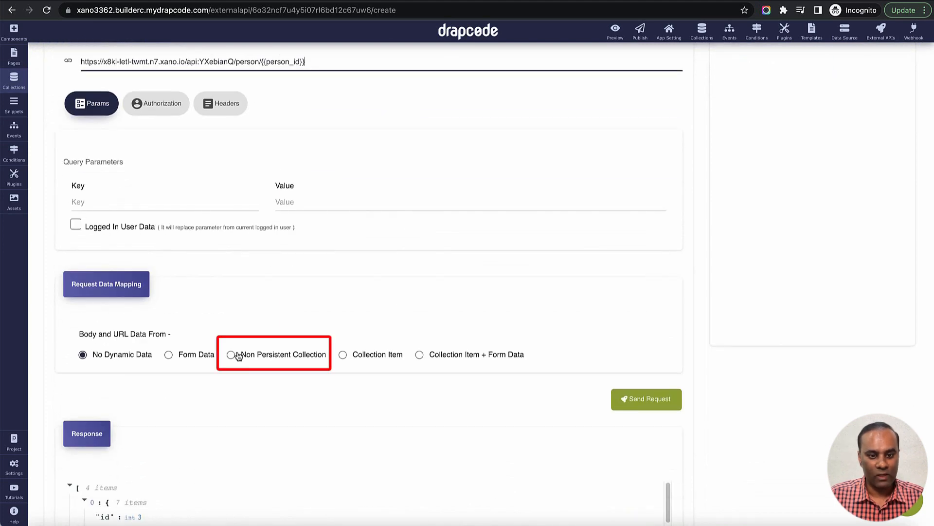
{"action": "left_click", "coordinate": [231, 354]}
{"action": "scroll", "coordinate": [291, 348], "scroll_direction": "down", "scroll_amount": 2}
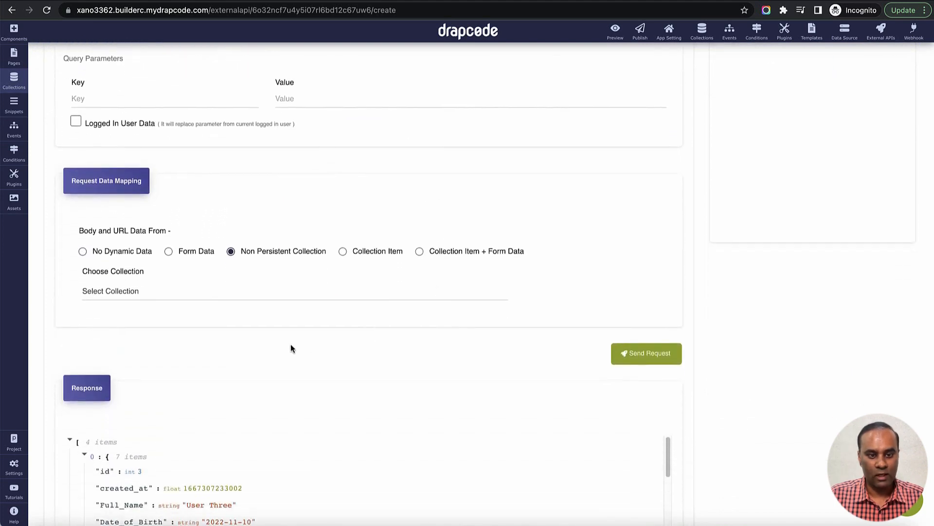
{"action": "left_click", "coordinate": [260, 294]}
{"action": "left_click", "coordinate": [261, 302]}
{"action": "scroll", "coordinate": [311, 341], "scroll_direction": "down", "scroll_amount": 1}
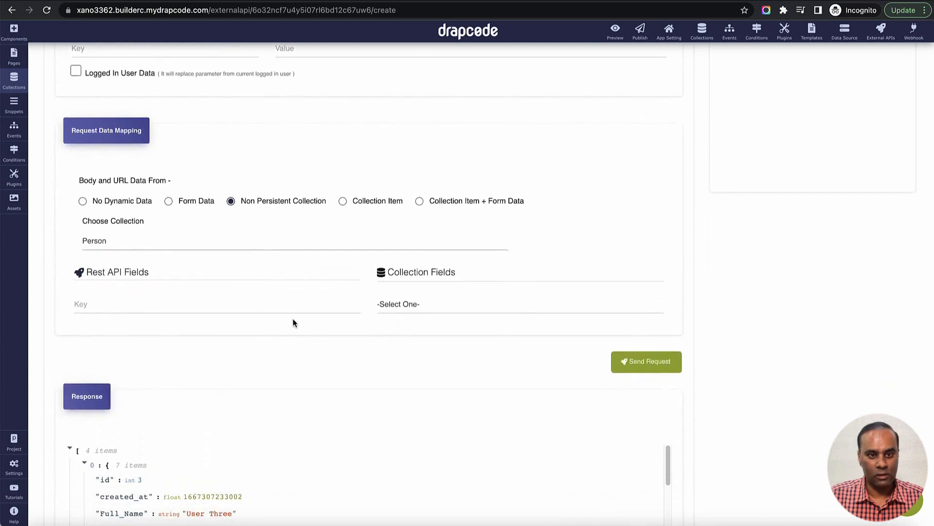
- Copy person_id from the request URL and map it as a REST API field to the Person collection's Id field
{"action": "scroll", "coordinate": [317, 302], "scroll_direction": "up", "scroll_amount": 6}
{"action": "double_click", "coordinate": [282, 233]}
{"action": "scroll", "coordinate": [325, 349], "scroll_direction": "down", "scroll_amount": 11}
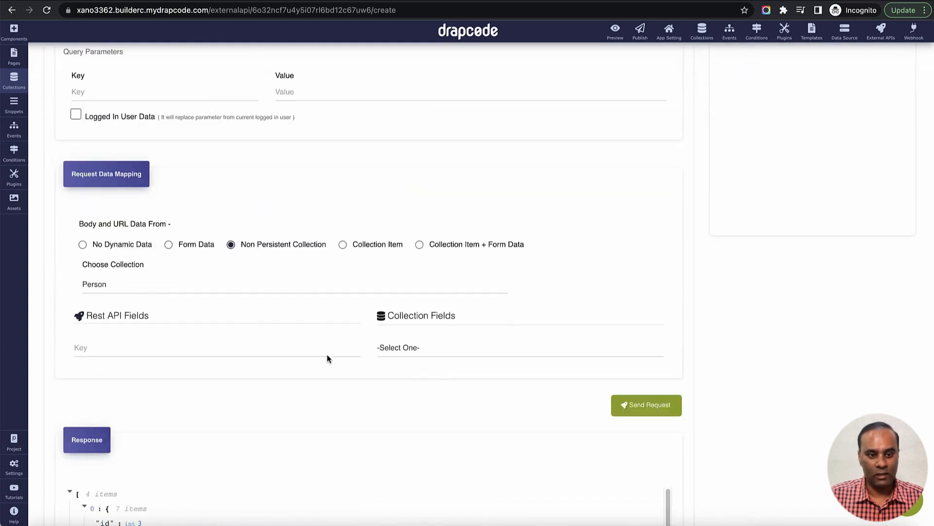
{"action": "scroll", "coordinate": [195, 201], "scroll_direction": "up", "scroll_amount": 2}
{"action": "left_click", "coordinate": [190, 166]}
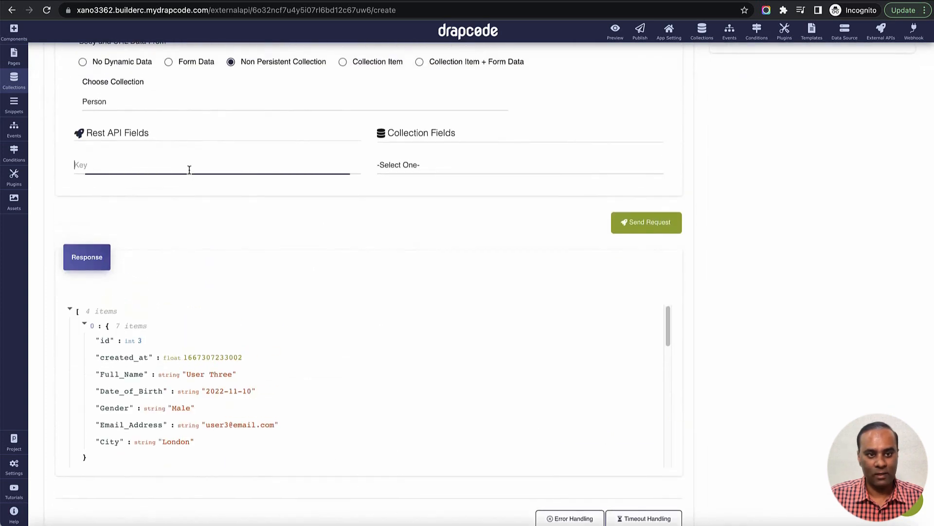
{"action": "key", "text": "ctrl+v"}
{"action": "left_click", "coordinate": [494, 168]}
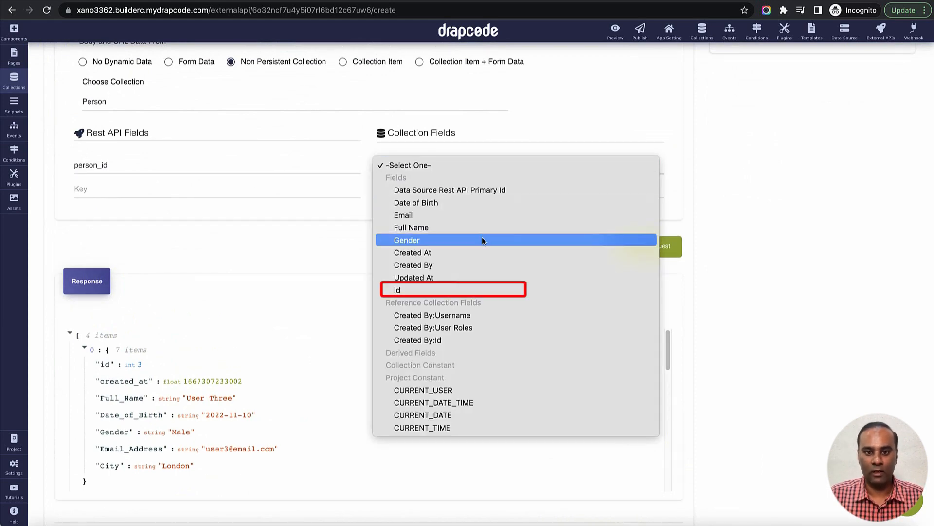
{"action": "left_click", "coordinate": [481, 290]}
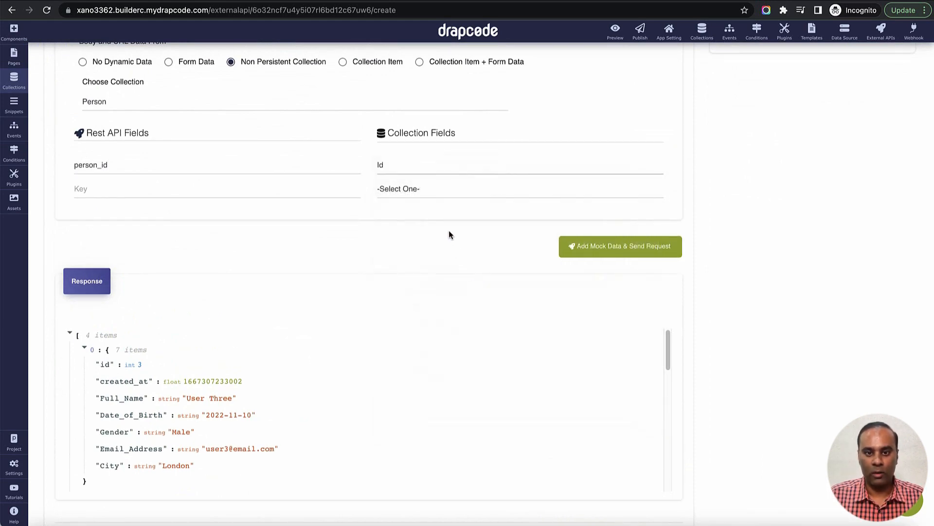
- Enable response processing for the API with Collection Mapping Without Persisting Record in Database
{"action": "scroll", "coordinate": [448, 230], "scroll_direction": "up", "scroll_amount": 2}
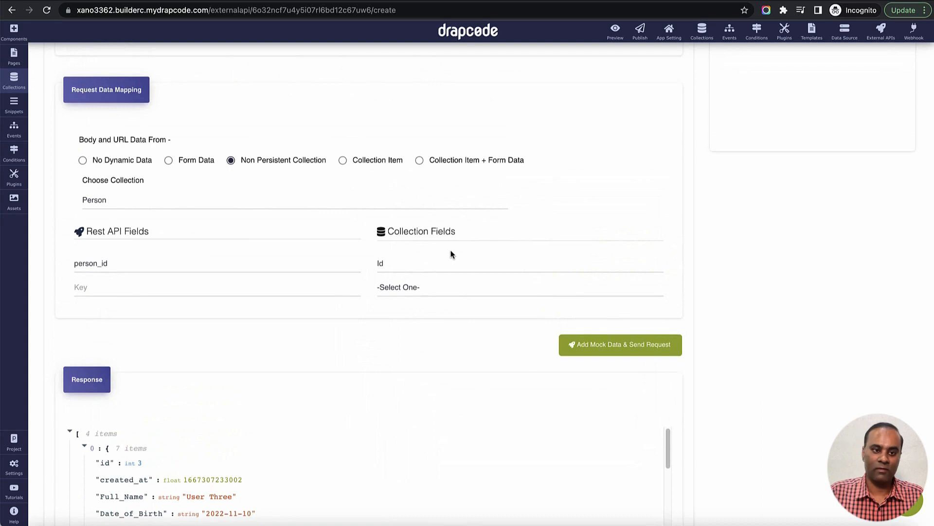
{"action": "scroll", "coordinate": [211, 280], "scroll_direction": "up", "scroll_amount": 5}
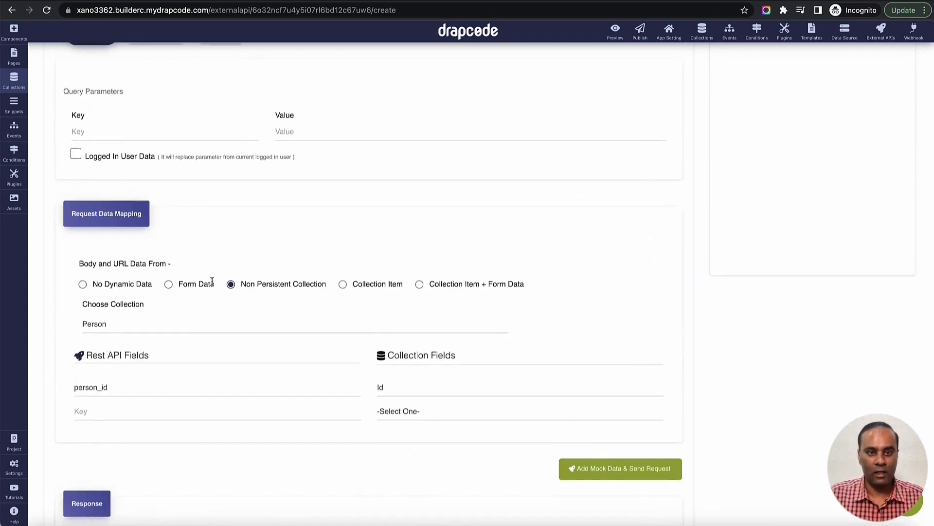
{"action": "scroll", "coordinate": [302, 229], "scroll_direction": "up", "scroll_amount": 1}
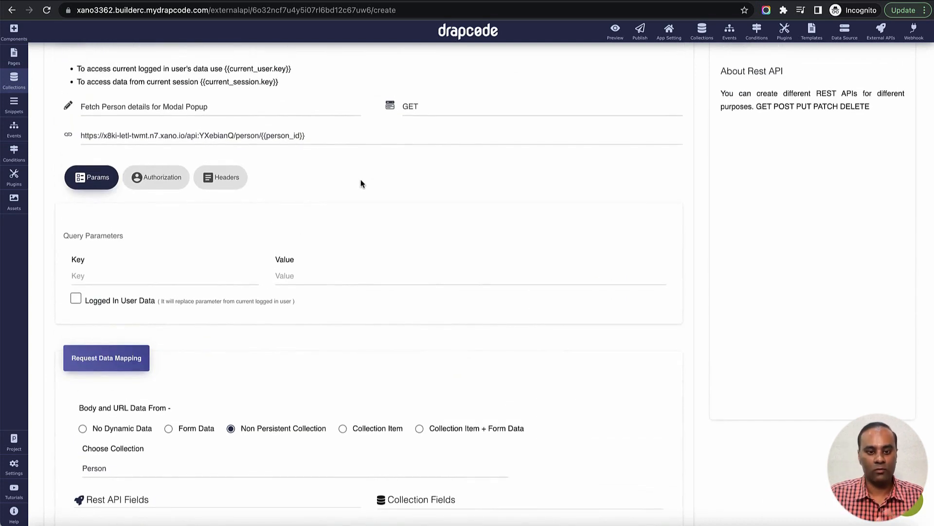
{"action": "scroll", "coordinate": [440, 252], "scroll_direction": "down", "scroll_amount": 10}
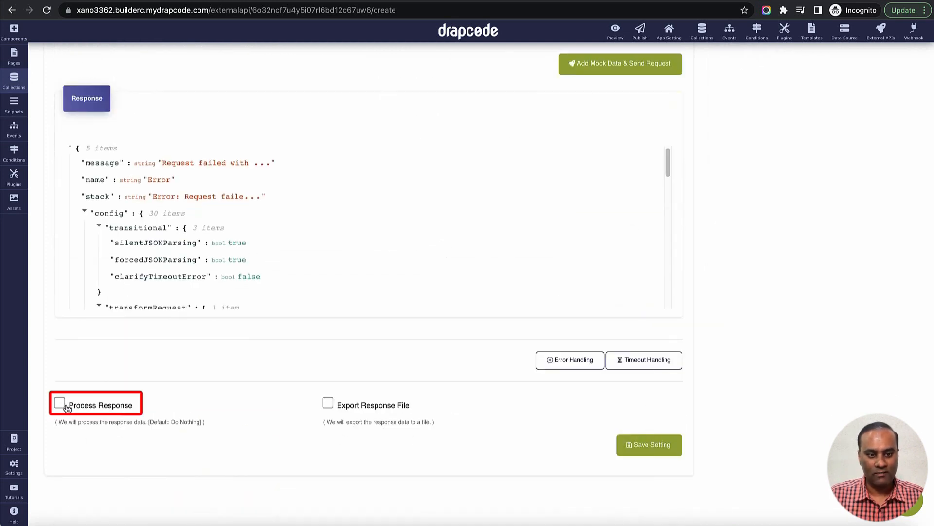
{"action": "left_click", "coordinate": [60, 403]}
{"action": "scroll", "coordinate": [389, 360], "scroll_direction": "down", "scroll_amount": 4}
{"action": "left_click", "coordinate": [58, 271]}
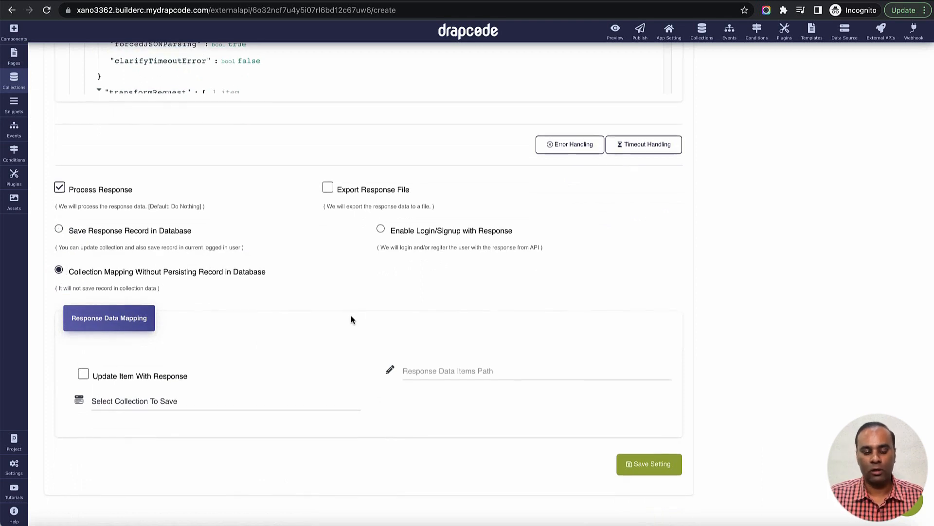
- Choose Person as the collection for the response data mapping
{"action": "scroll", "coordinate": [352, 319], "scroll_direction": "down", "scroll_amount": 1}
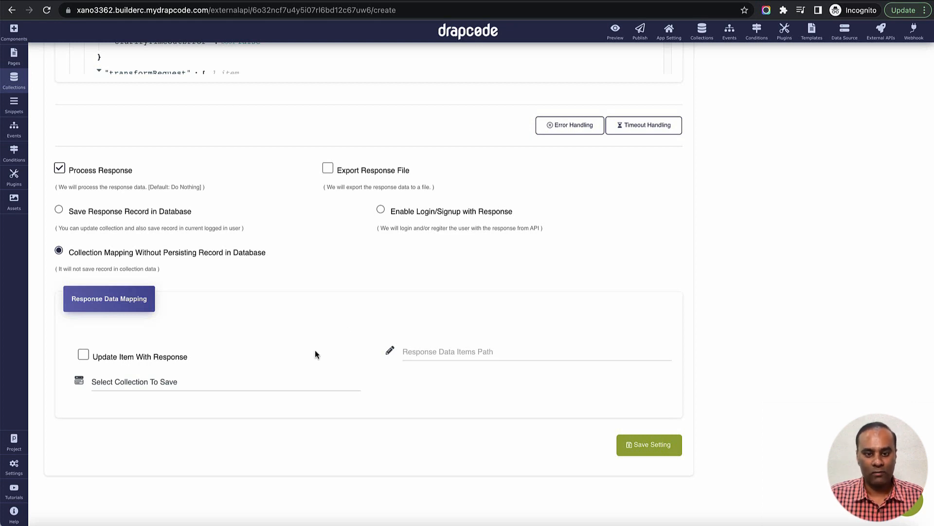
{"action": "left_click", "coordinate": [273, 385]}
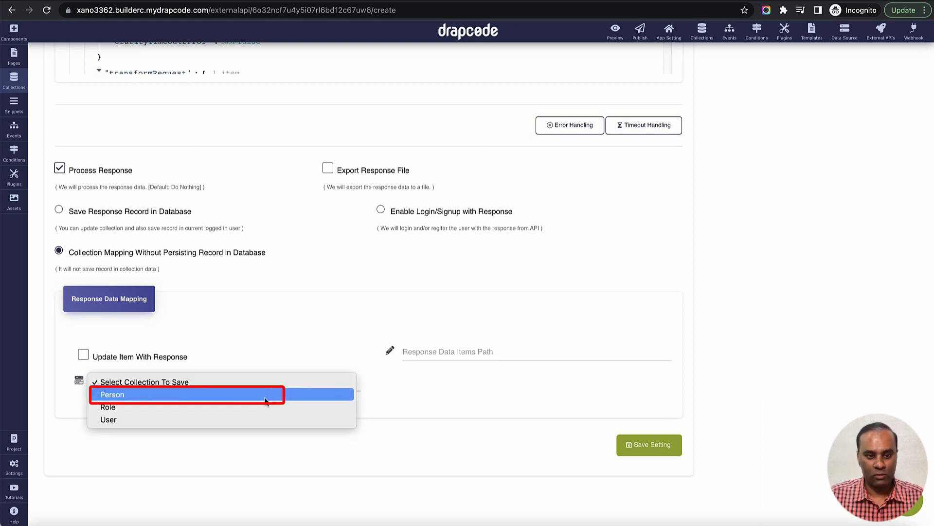
{"action": "left_click", "coordinate": [273, 392]}
{"action": "scroll", "coordinate": [391, 394], "scroll_direction": "down", "scroll_amount": 1}
{"action": "scroll", "coordinate": [391, 393], "scroll_direction": "down", "scroll_amount": 3}
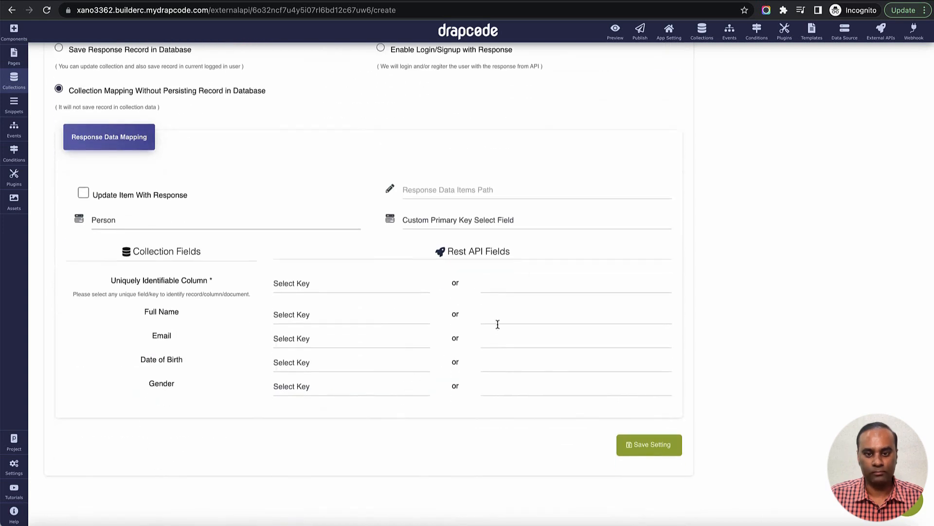
- Switch to Postman, append /10 to the person endpoint URL and send the GET request
{"action": "left_click", "coordinate": [530, 283]}
{"action": "left_click", "coordinate": [533, 517]}
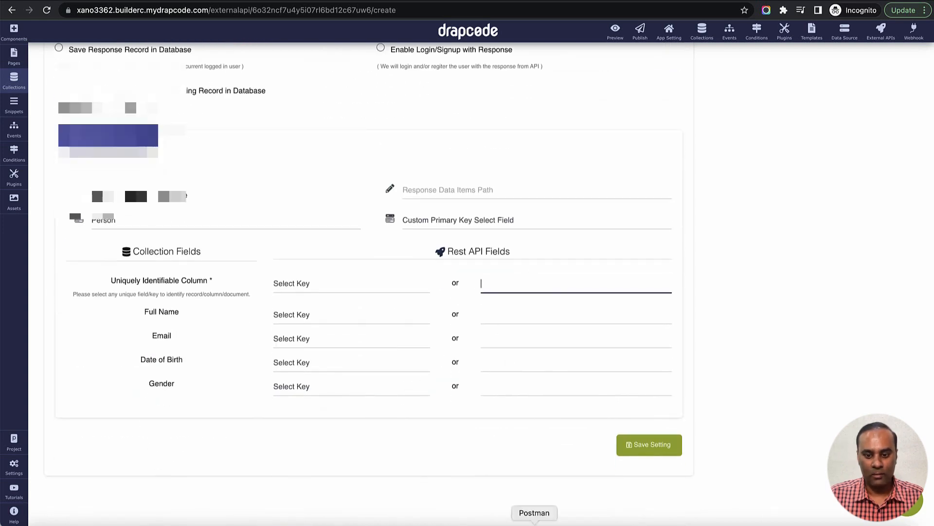
{"action": "scroll", "coordinate": [452, 317], "scroll_direction": "down", "scroll_amount": 3}
{"action": "scroll", "coordinate": [453, 317], "scroll_direction": "up", "scroll_amount": 3}
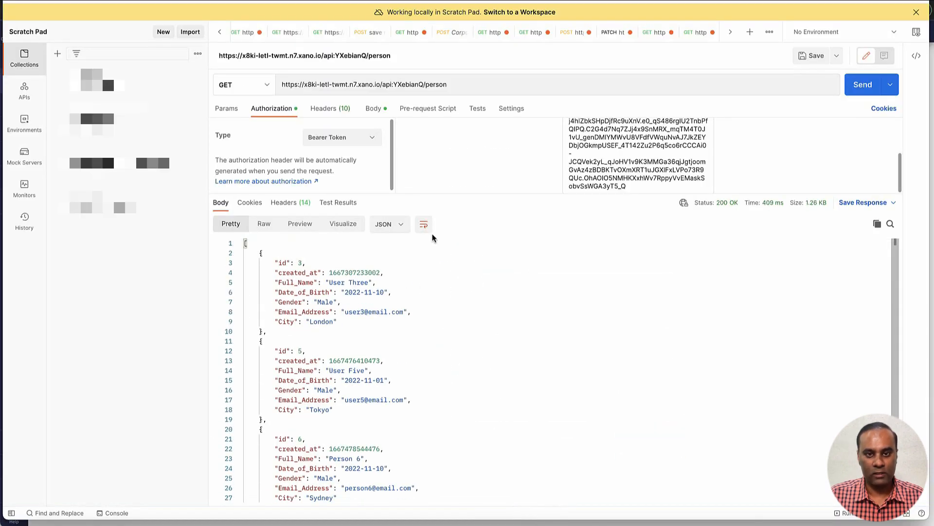
{"action": "left_click", "coordinate": [466, 85]}
{"action": "type", "text": "/10"}
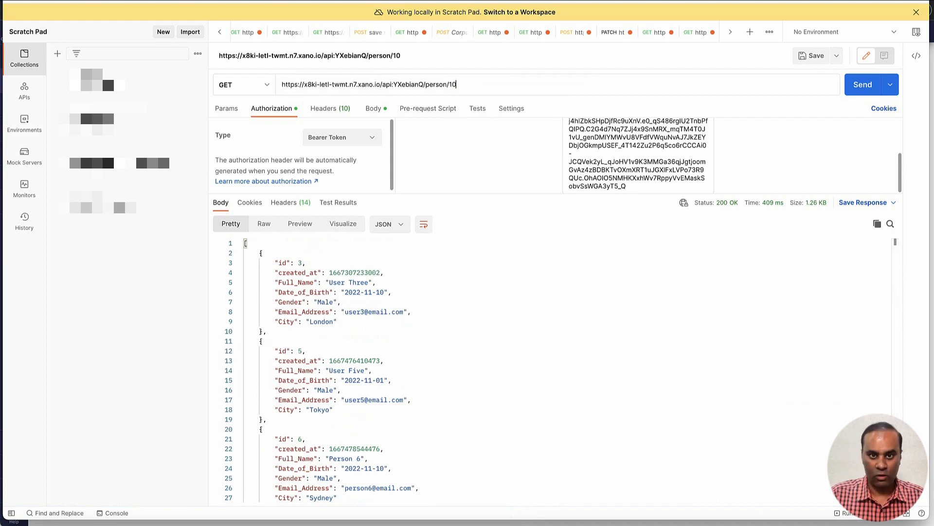
{"action": "left_click", "coordinate": [857, 86]}
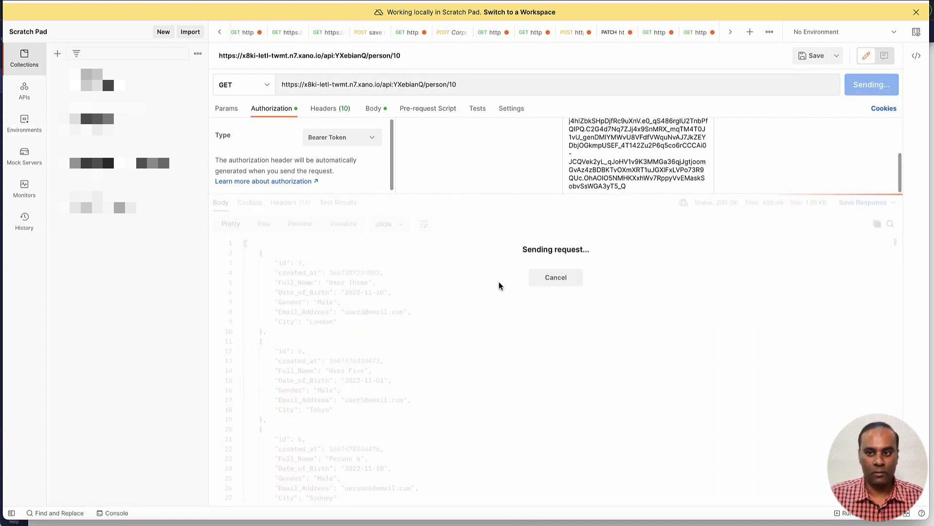
- Copy the id key from the Postman response into DrapCode's Uniquely Identifiable Column mapping
{"action": "double_click", "coordinate": [283, 274]}
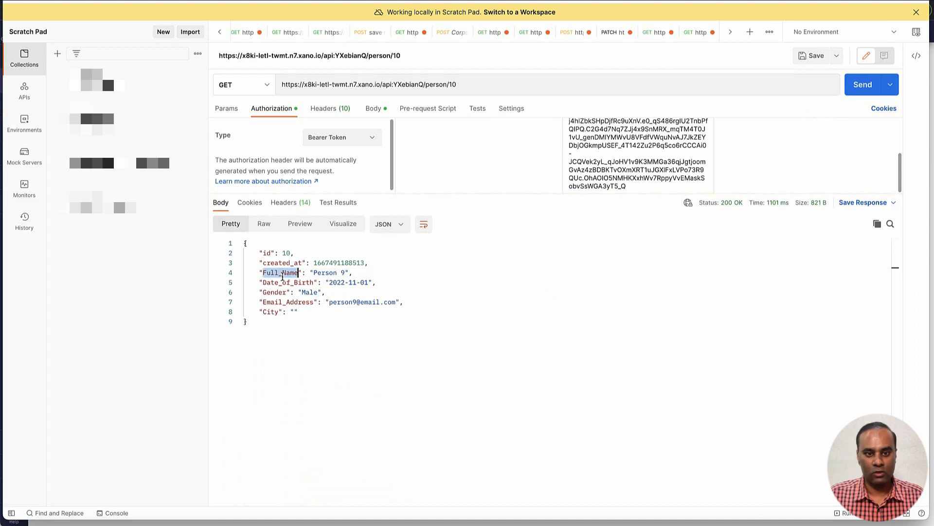
{"action": "double_click", "coordinate": [267, 253]}
{"action": "key", "text": "super+c"}
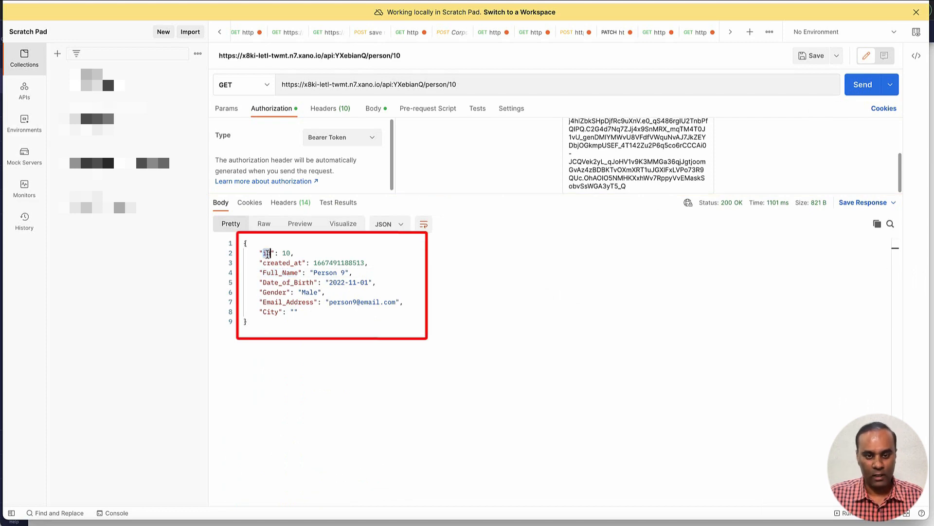
{"action": "key", "text": "super+Tab"}
{"action": "key", "text": "super+v"}
- Copy the Full_Name key from the Postman response into DrapCode's Full Name mapping
{"action": "left_click", "coordinate": [509, 314]}
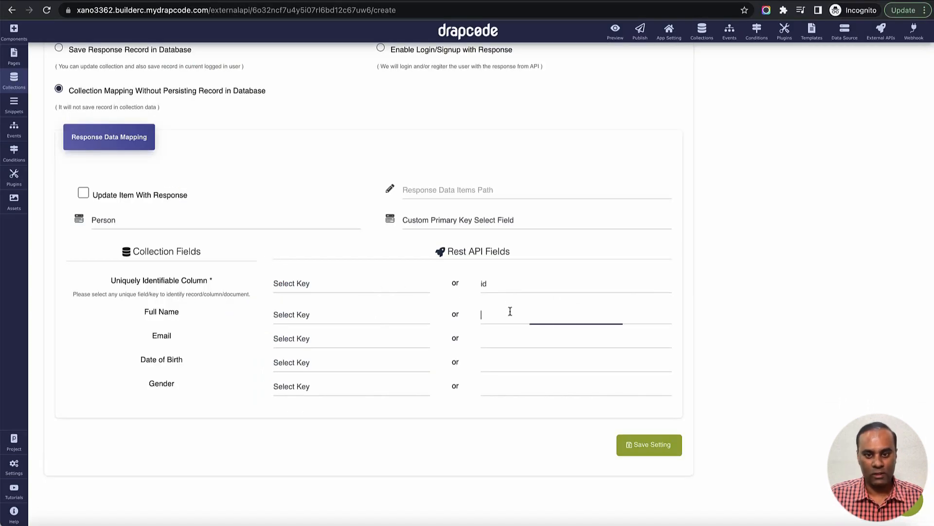
{"action": "key", "text": "super+Tab"}
{"action": "double_click", "coordinate": [284, 274]}
{"action": "key", "text": "super+c"}
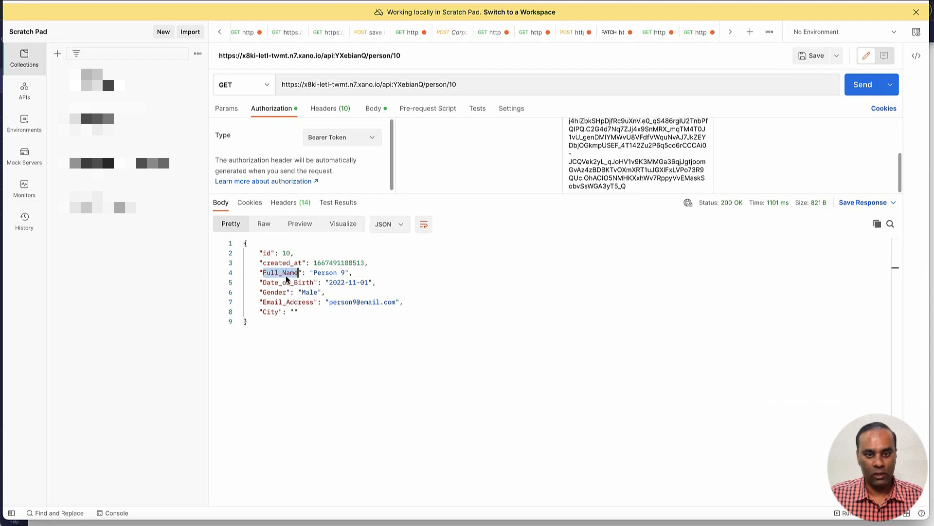
{"action": "key", "text": "super+Tab"}
{"action": "key", "text": "super+v"}
- Copy the Date_of_Birth key from the Postman response into DrapCode's Date of Birth mapping
{"action": "left_click", "coordinate": [542, 337]}
{"action": "key", "text": "super+Tab"}
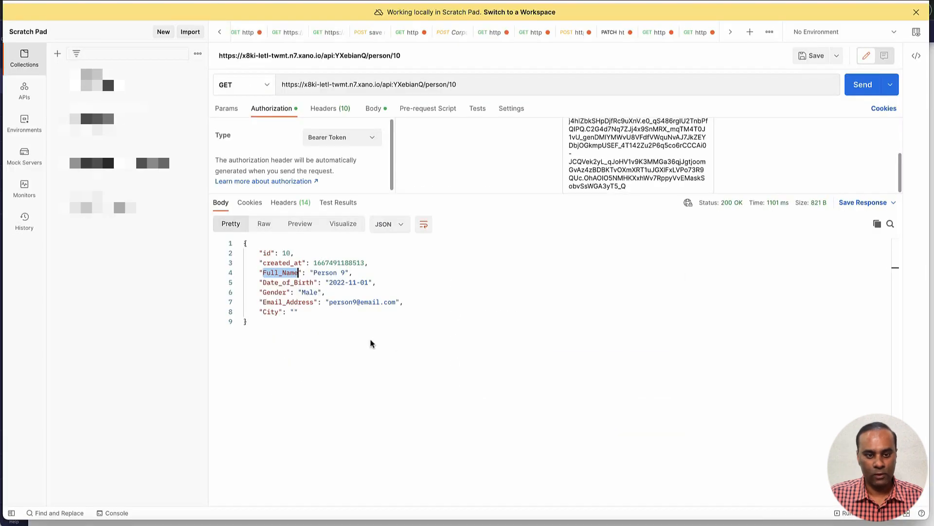
{"action": "double_click", "coordinate": [288, 284]}
{"action": "key", "text": "super+c"}
{"action": "key", "text": "super+Tab"}
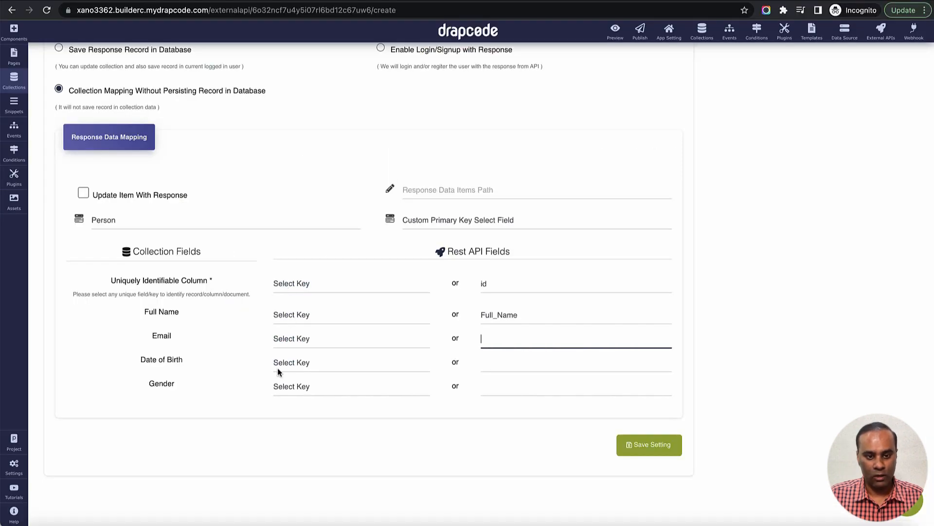
{"action": "left_click", "coordinate": [528, 367]}
{"action": "key", "text": "super+v"}
- Copy the Gender key from the Postman response into DrapCode's Gender mapping
{"action": "left_click", "coordinate": [521, 346]}
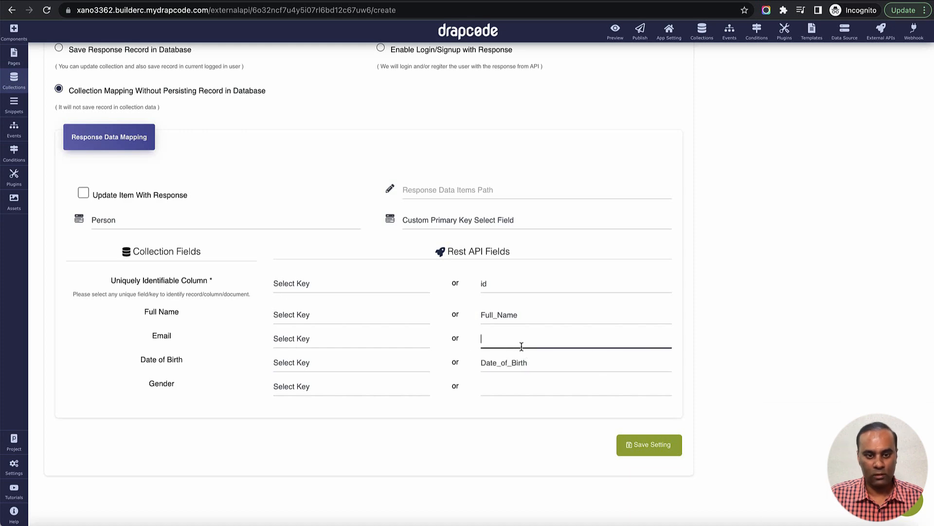
{"action": "key", "text": "super+Tab"}
{"action": "double_click", "coordinate": [276, 292]}
{"action": "key", "text": "super+c"}
{"action": "key", "text": "super+Tab"}
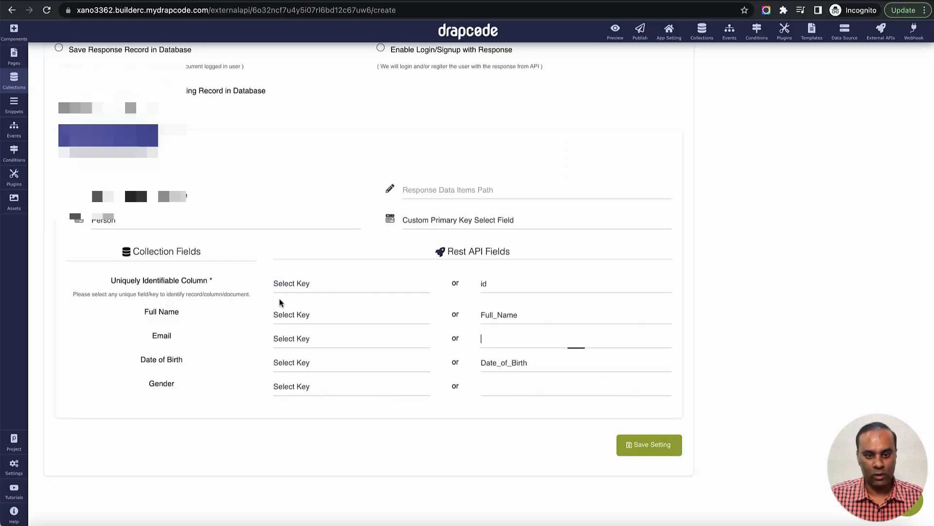
{"action": "left_click", "coordinate": [482, 391]}
{"action": "key", "text": "super+v"}
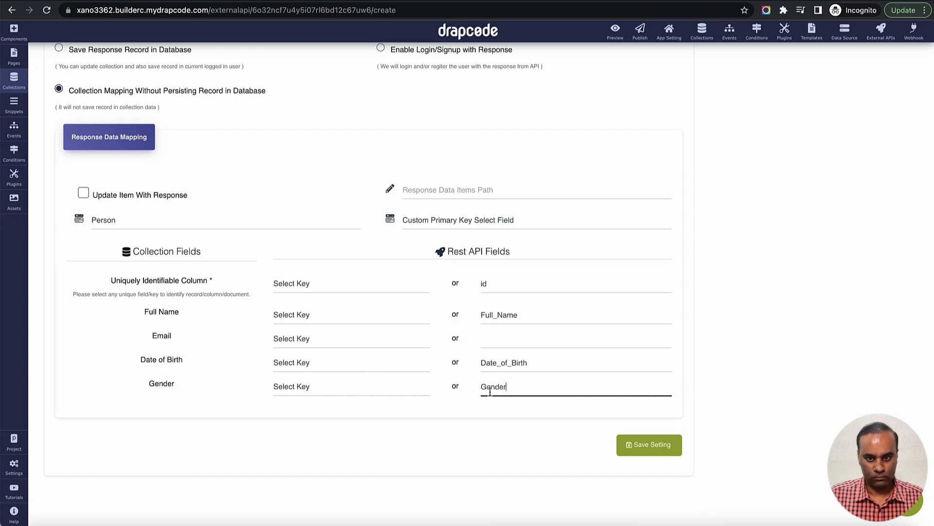
- Copy the Email_Address key from the Postman response into DrapCode's Email mapping and save the API settings
{"action": "key", "text": "super+Tab"}
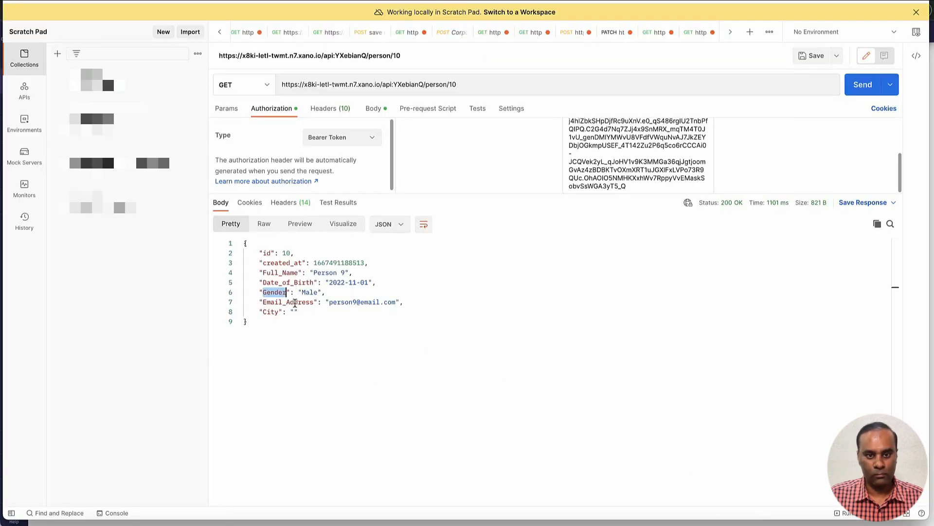
{"action": "double_click", "coordinate": [294, 302]}
{"action": "key", "text": "super+c"}
{"action": "key", "text": "super+Tab"}
{"action": "left_click", "coordinate": [517, 344]}
{"action": "key", "text": "super+v"}
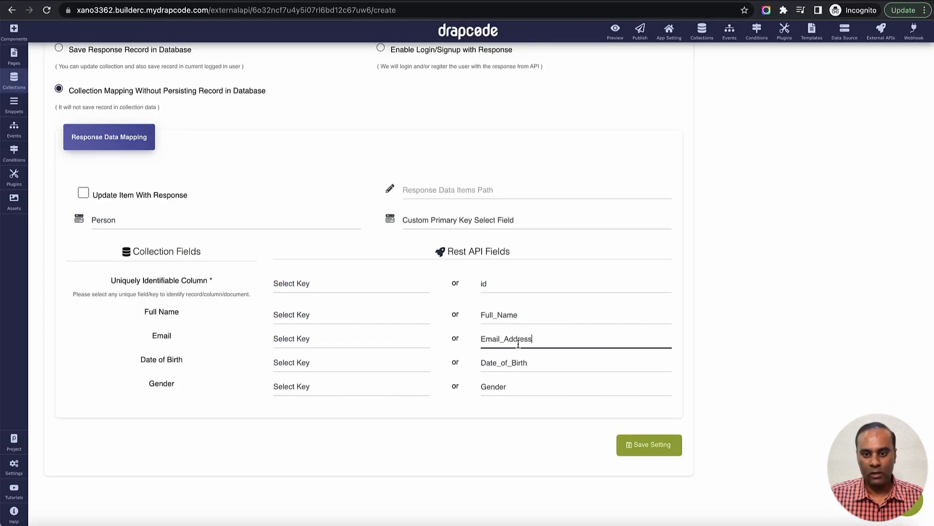
{"action": "scroll", "coordinate": [729, 358], "scroll_direction": "up", "scroll_amount": 1}
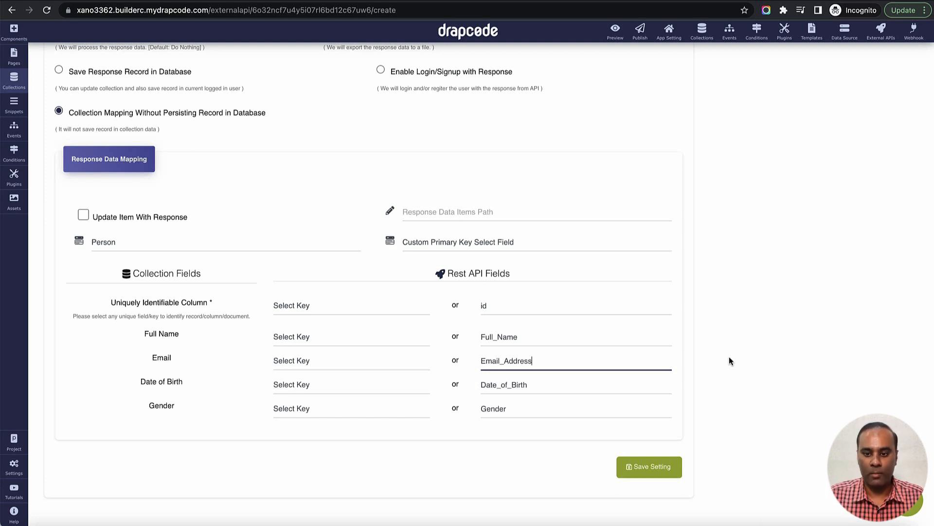
{"action": "left_click", "coordinate": [655, 469]}
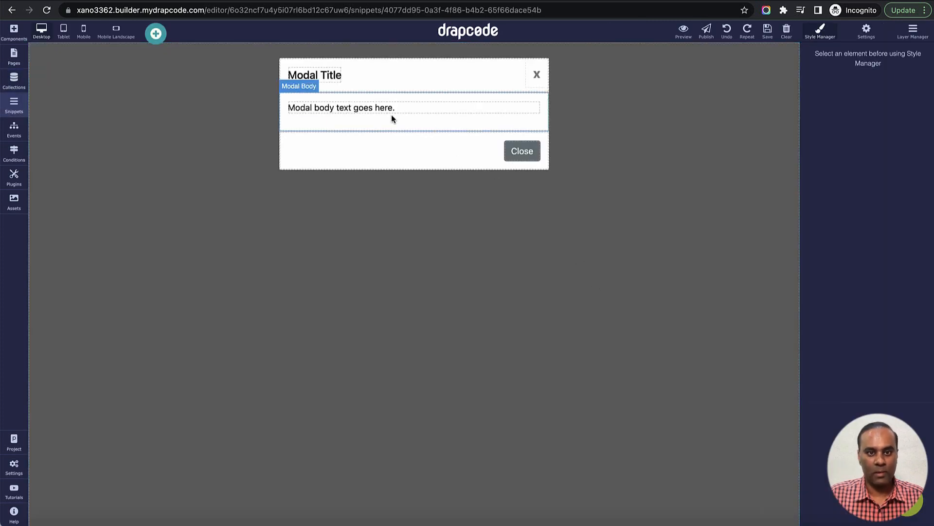
- Reload the editor and update the Edit Person in Modal Popup snippet to bind data from the External API Fetch Person details for Modal Popup
{"action": "left_click", "coordinate": [44, 13]}
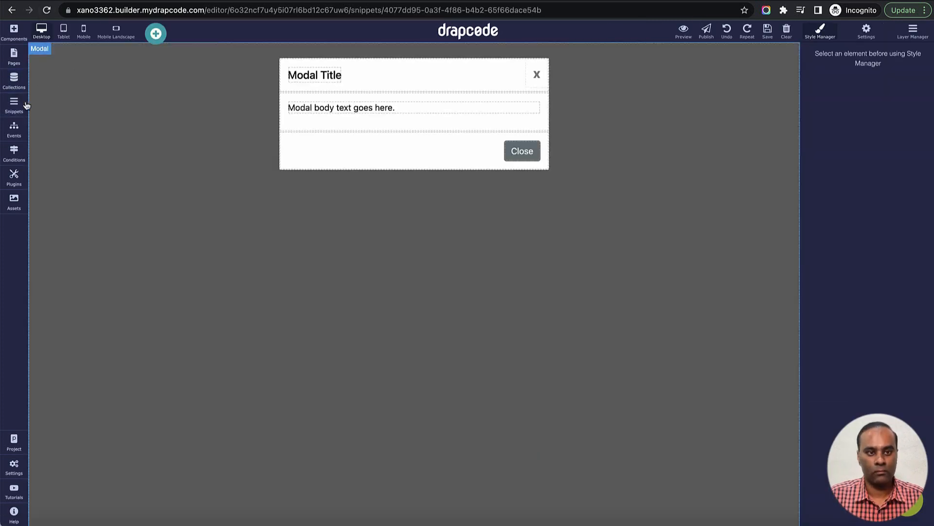
{"action": "left_click", "coordinate": [19, 104]}
{"action": "left_click", "coordinate": [180, 126]}
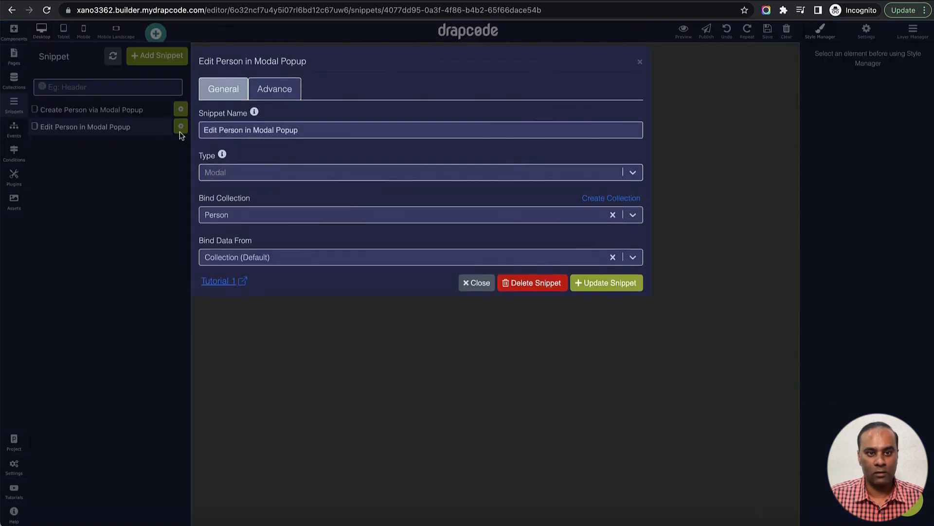
{"action": "left_click", "coordinate": [272, 257]}
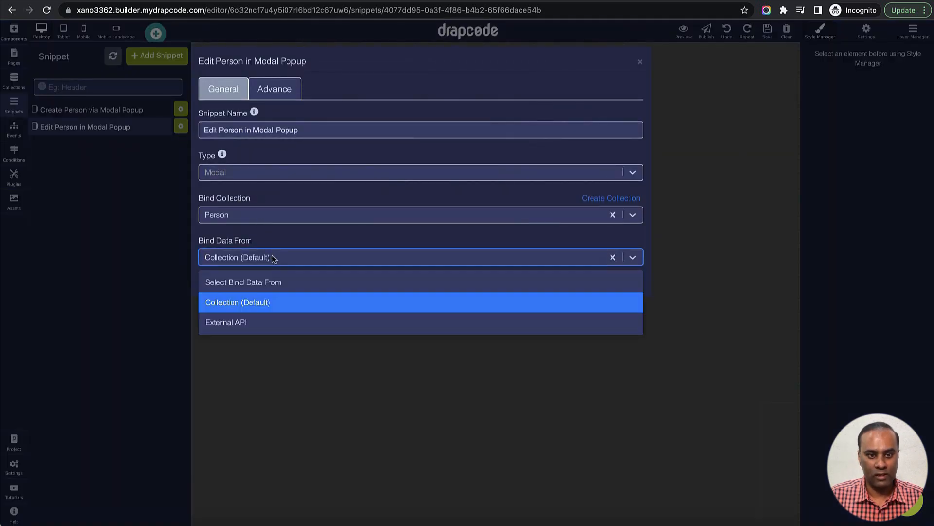
{"action": "left_click", "coordinate": [268, 322]}
{"action": "left_click", "coordinate": [268, 300]}
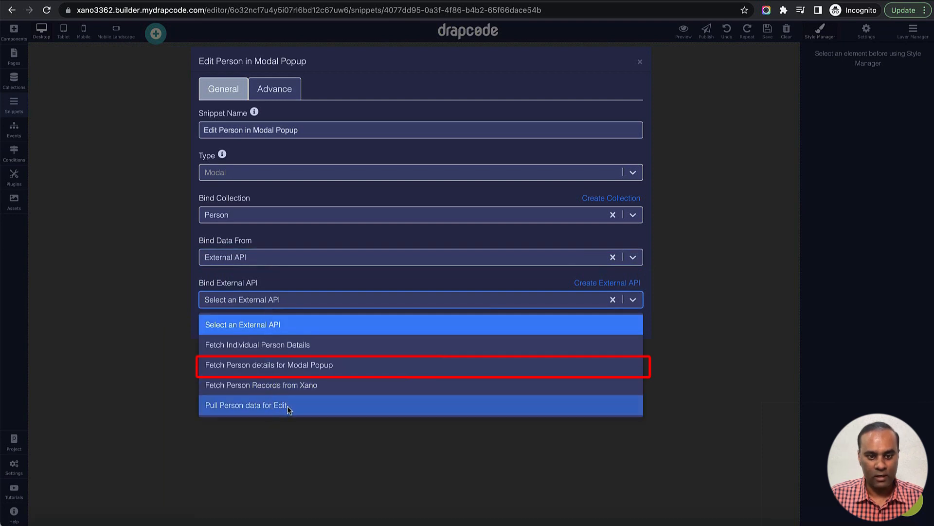
{"action": "left_click", "coordinate": [289, 370]}
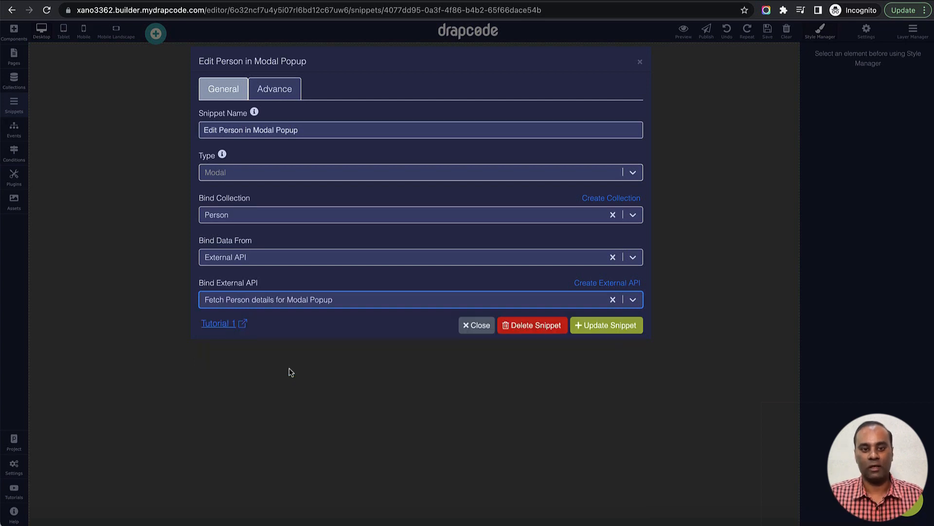
{"action": "left_click", "coordinate": [601, 327]}
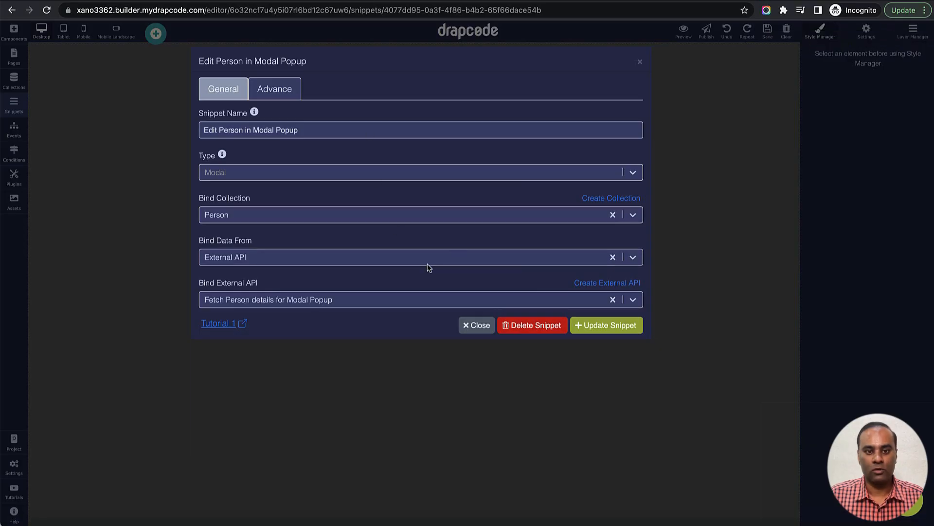
{"action": "left_click", "coordinate": [640, 63]}
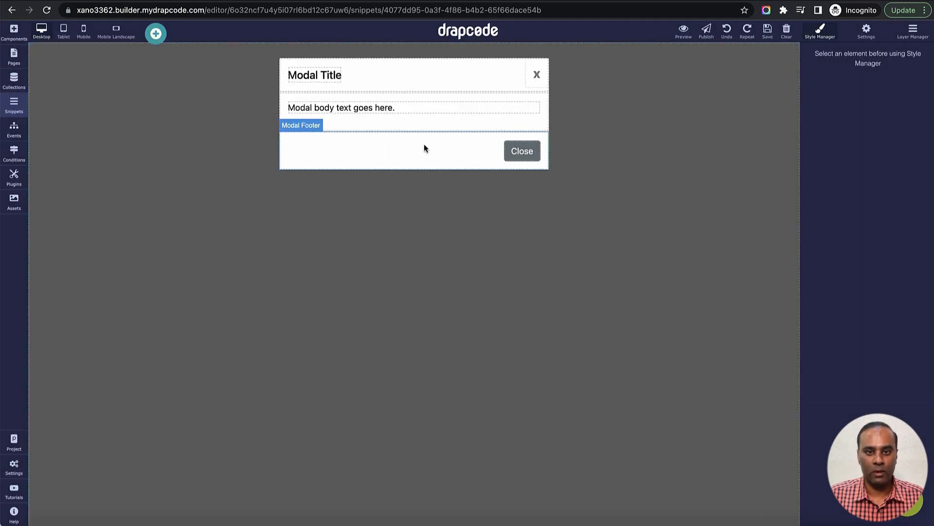
- Insert a Collection Form into the modal body and link it to the Person collection
{"action": "left_click", "coordinate": [14, 32]}
{"action": "left_click_drag", "start_coordinate": [52, 241], "coordinate": [433, 109]}
{"action": "left_click", "coordinate": [441, 273]}
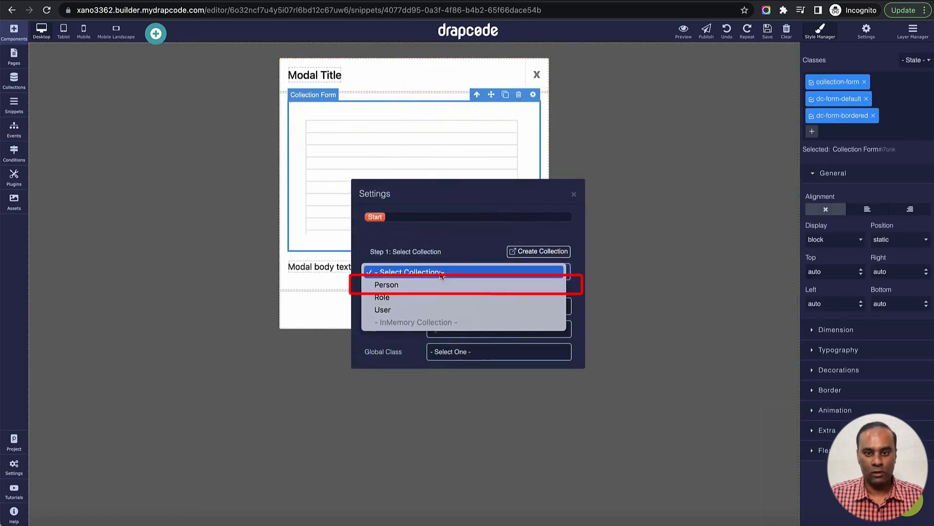
{"action": "left_click", "coordinate": [440, 289]}
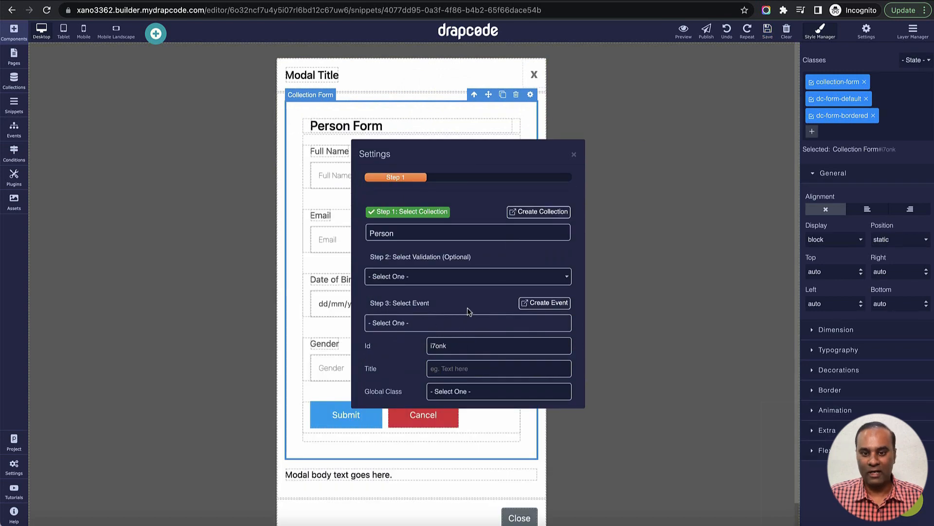
{"action": "left_click", "coordinate": [573, 155]}
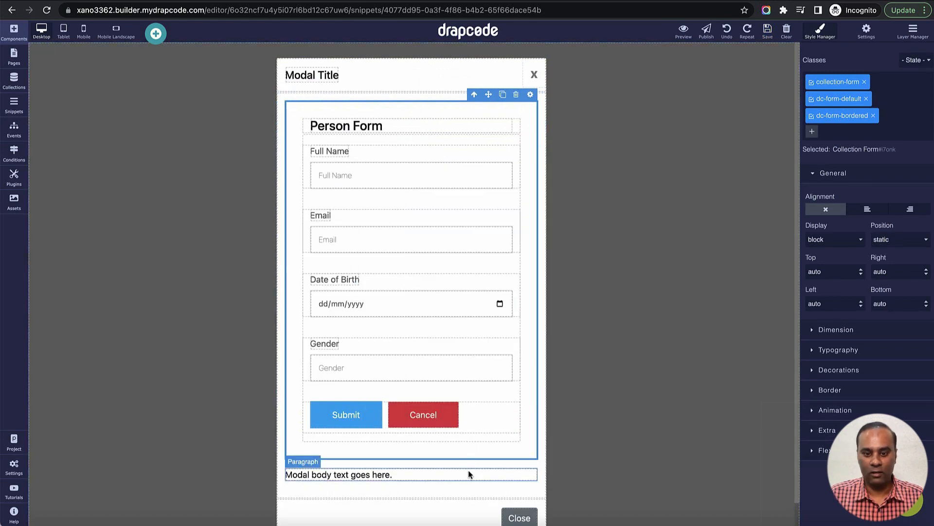
- Delete the placeholder paragraph below the form and the Close button in the modal footer
{"action": "left_click", "coordinate": [470, 475]}
{"action": "left_click", "coordinate": [516, 463]}
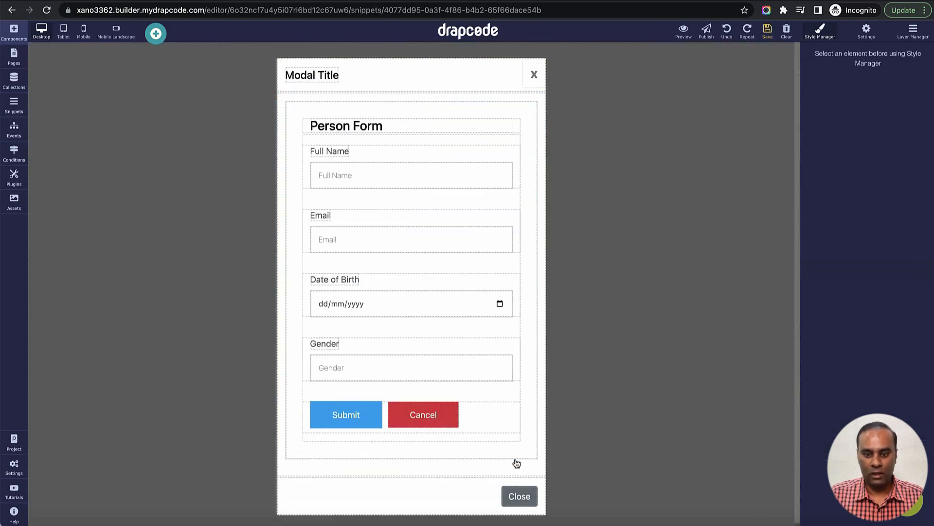
{"action": "left_click", "coordinate": [516, 494]}
{"action": "left_click", "coordinate": [517, 480]}
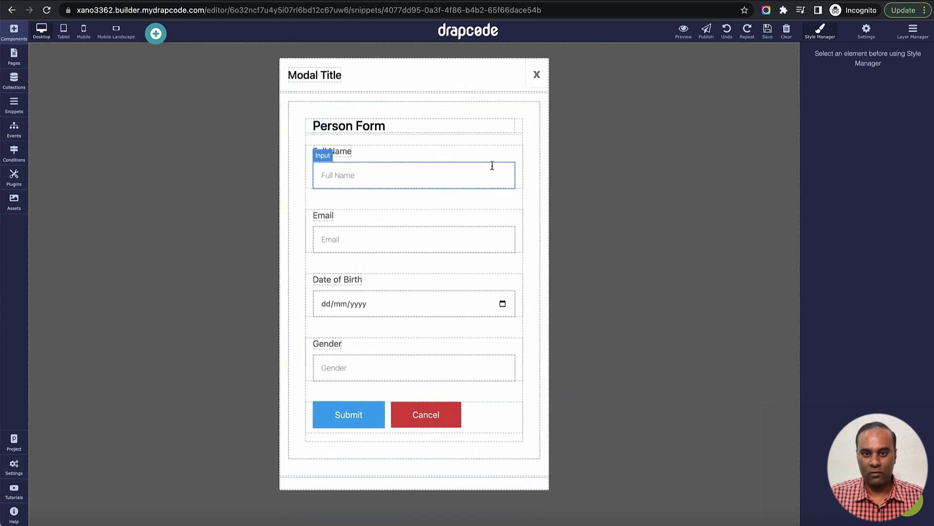
- Change the modal title to "Edit Person", save the snippet, and remove the Person Form heading from the form
{"action": "double_click", "coordinate": [336, 77]}
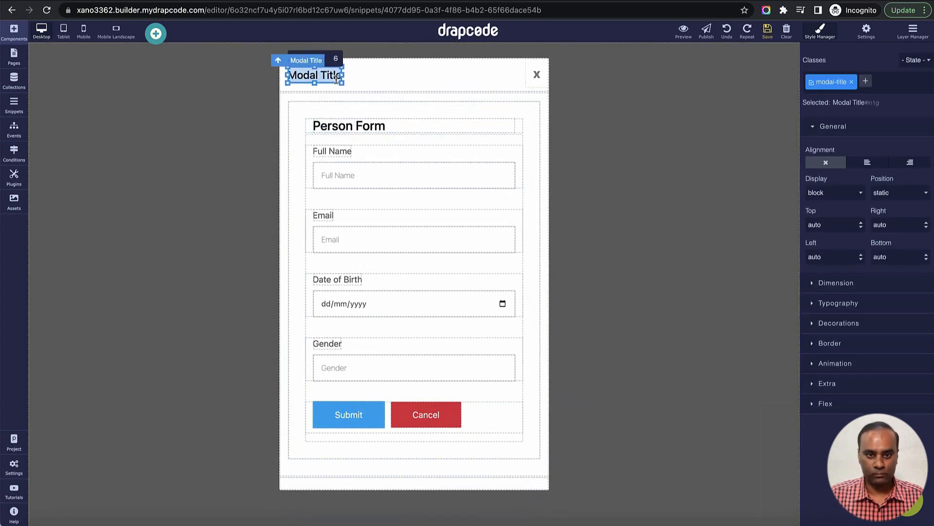
{"action": "type", "text": "Edit"}
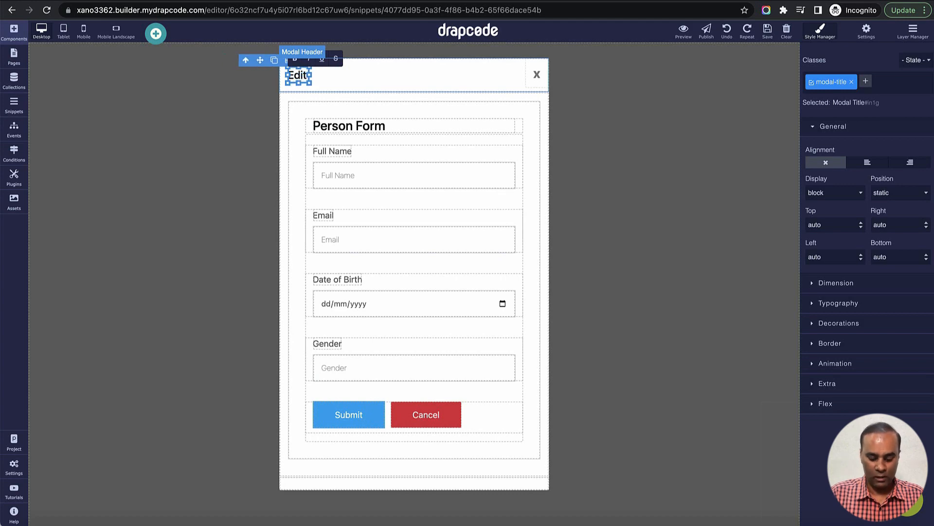
{"action": "type", "text": " Person"}
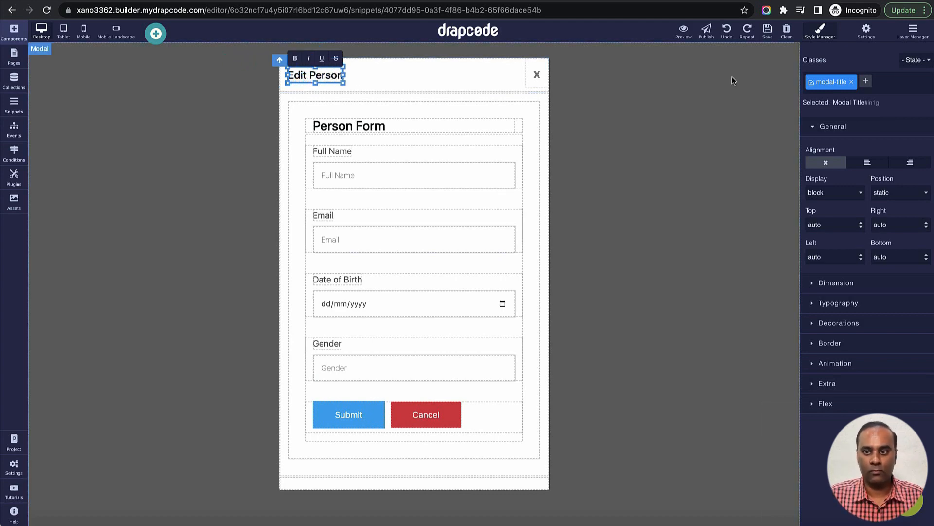
{"action": "left_click", "coordinate": [761, 39]}
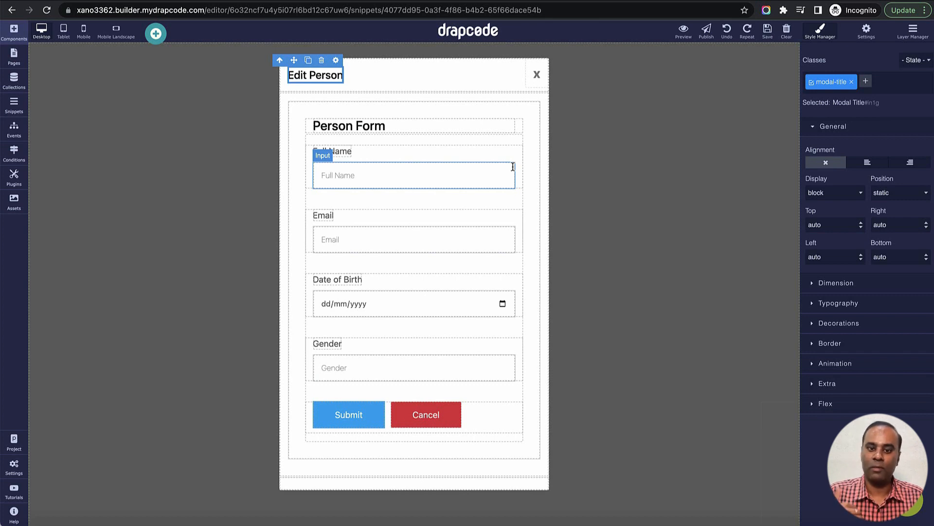
{"action": "left_click", "coordinate": [514, 129]}
{"action": "key", "text": "Delete"}
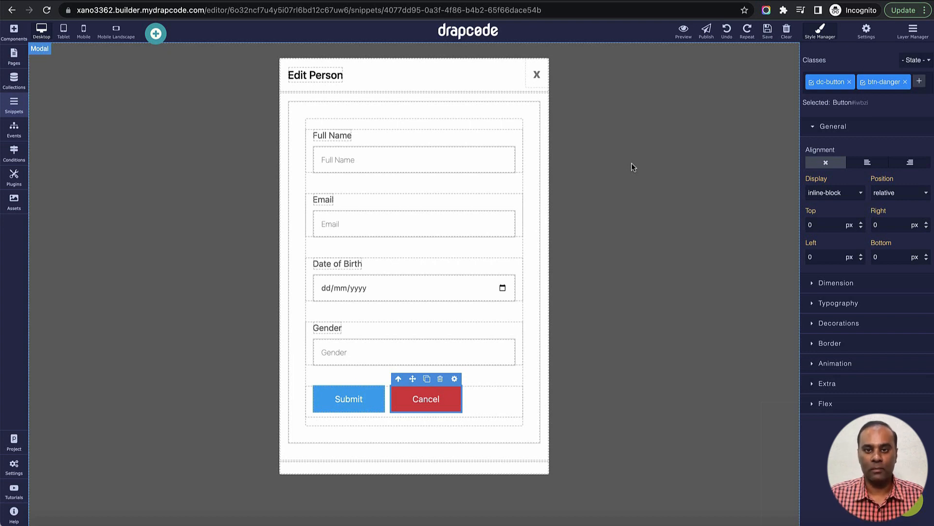
- On the Person List page, assign the Open Edit Person Modal Popup workflow event to the View link in the table and save
{"action": "left_click", "coordinate": [14, 103]}
{"action": "left_click", "coordinate": [14, 55]}
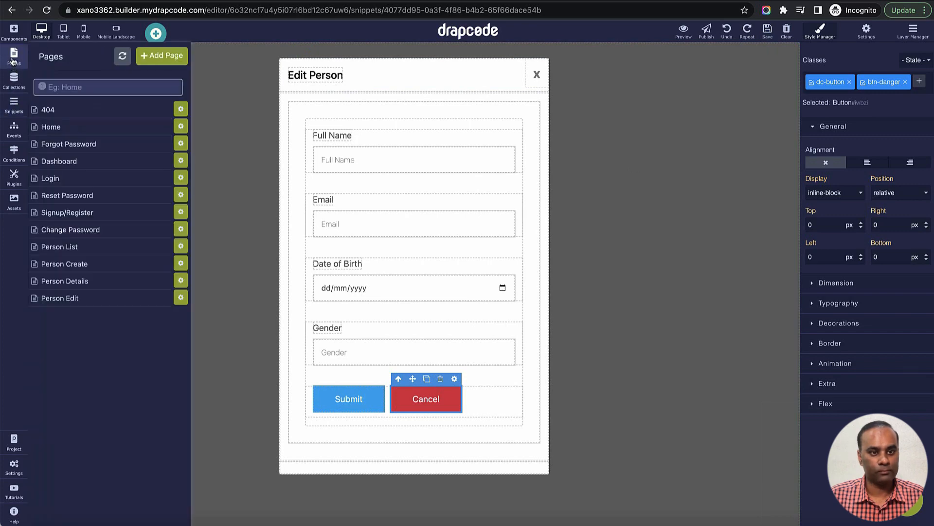
{"action": "left_click", "coordinate": [76, 250]}
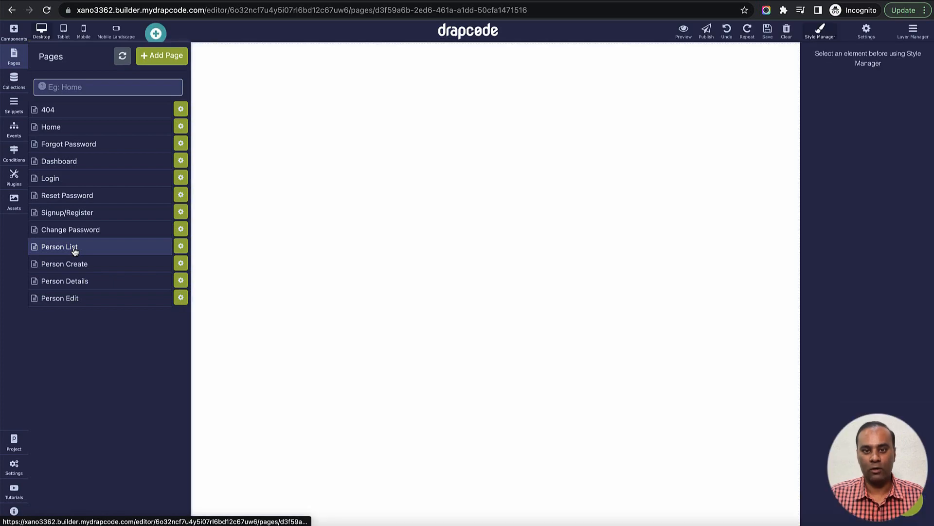
{"action": "left_click", "coordinate": [576, 244]}
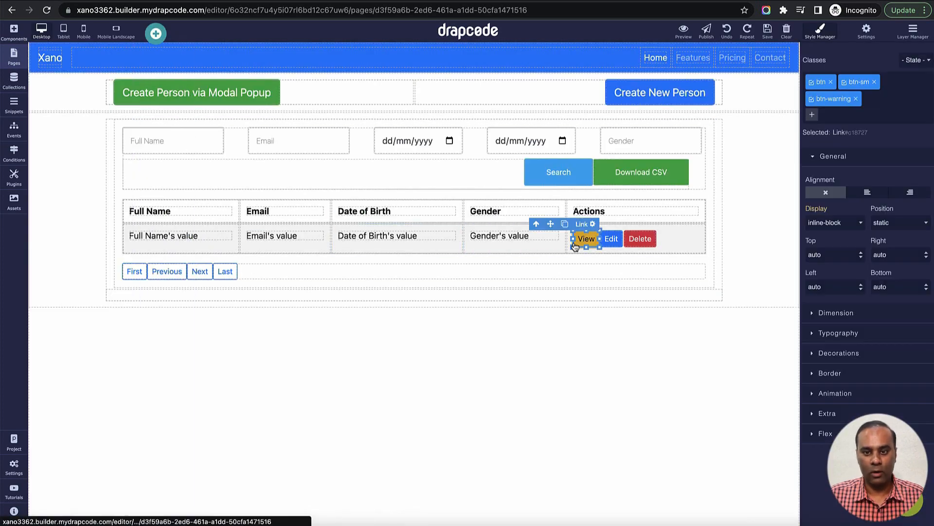
{"action": "left_click", "coordinate": [592, 224]}
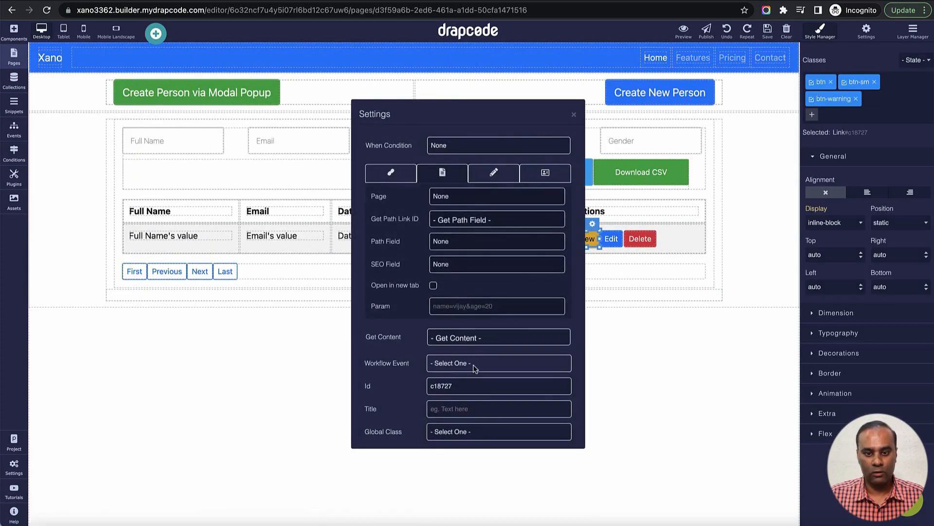
{"action": "left_click", "coordinate": [475, 367]}
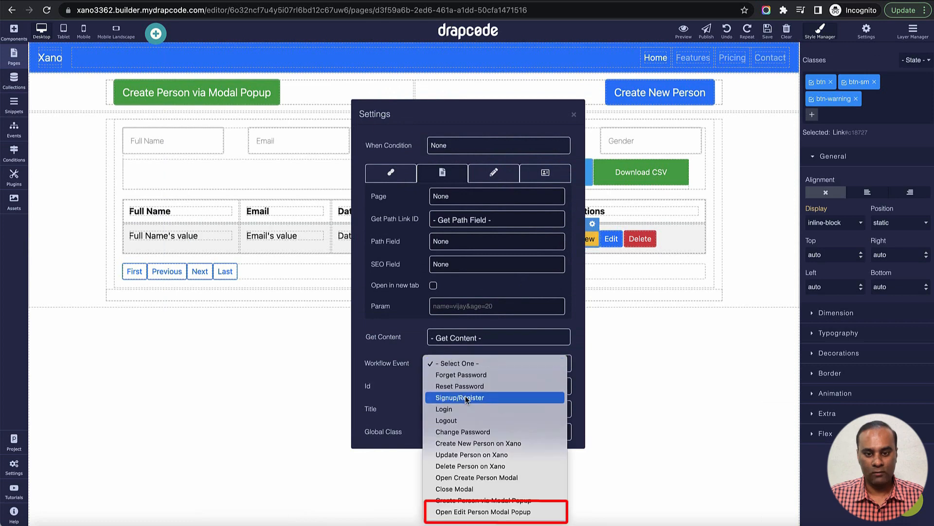
{"action": "left_click", "coordinate": [480, 511]}
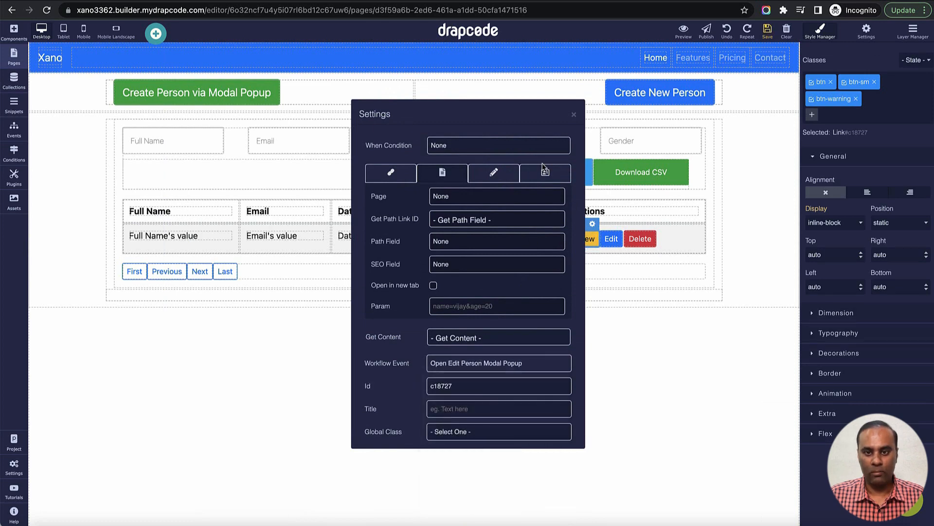
{"action": "left_click", "coordinate": [574, 115]}
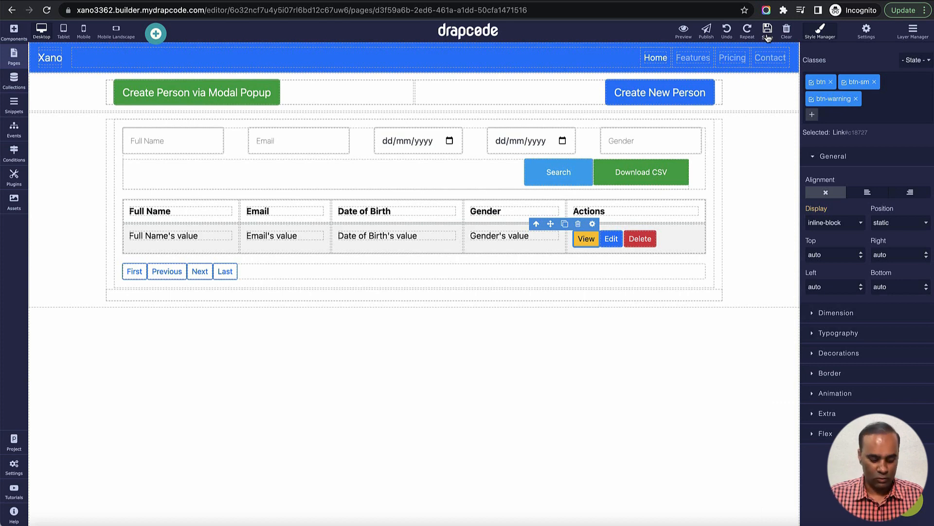
- Reload the Person List preview and check the Edit Person popup from the View actions of Person 9 and User Five
{"action": "key", "text": "ctrl+Tab"}
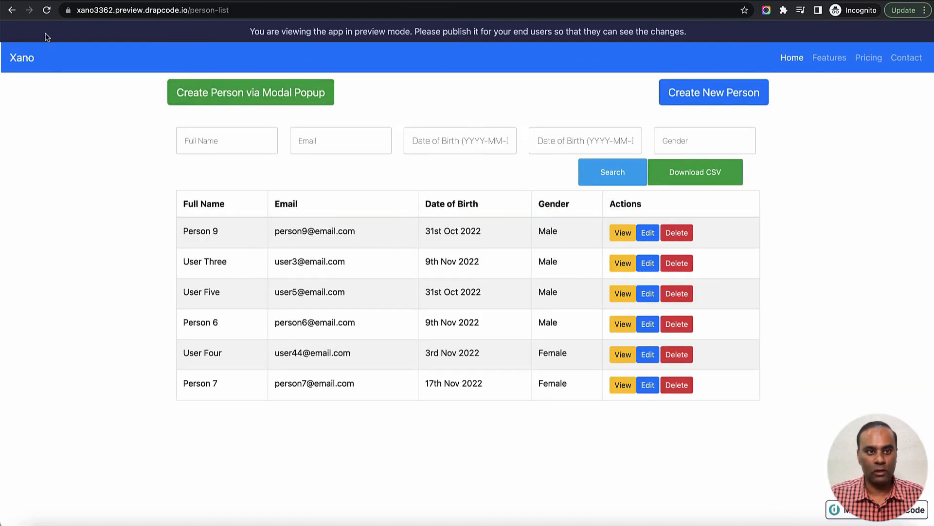
{"action": "left_click", "coordinate": [47, 11]}
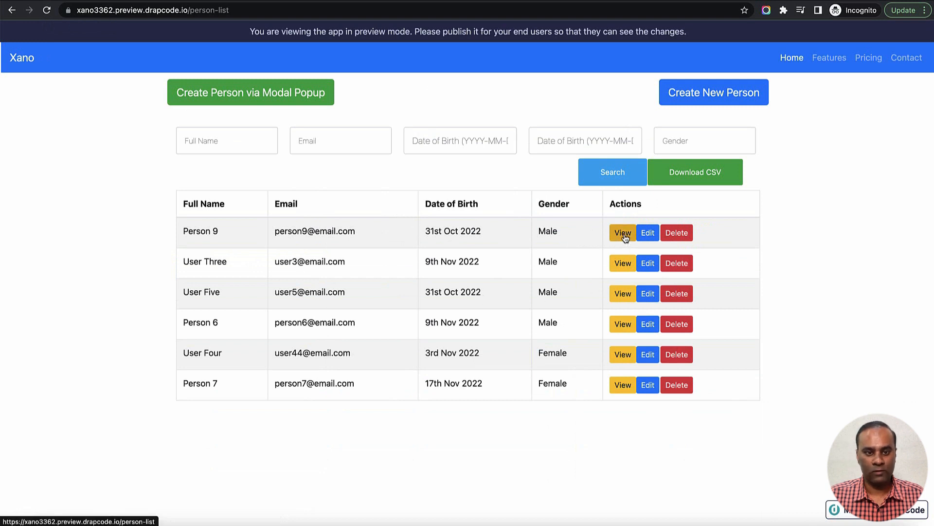
{"action": "left_click", "coordinate": [624, 235]}
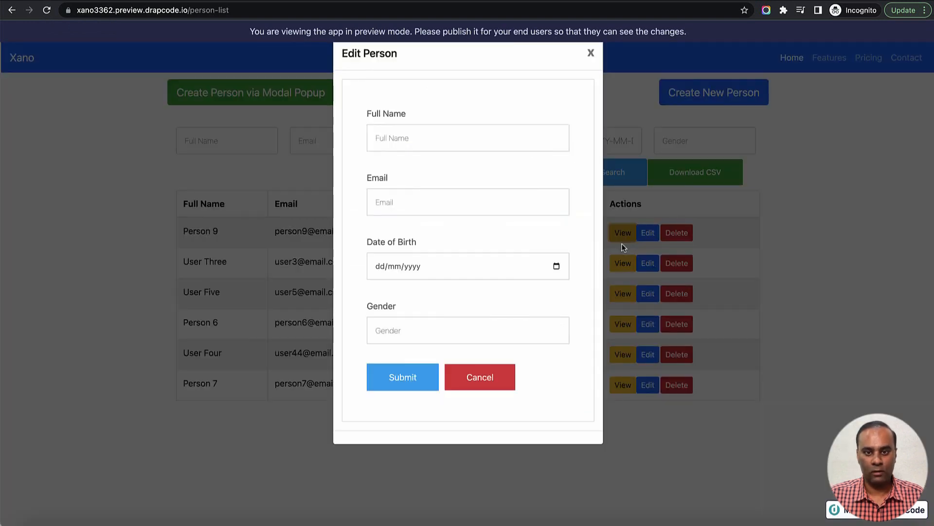
{"action": "left_click", "coordinate": [591, 53]}
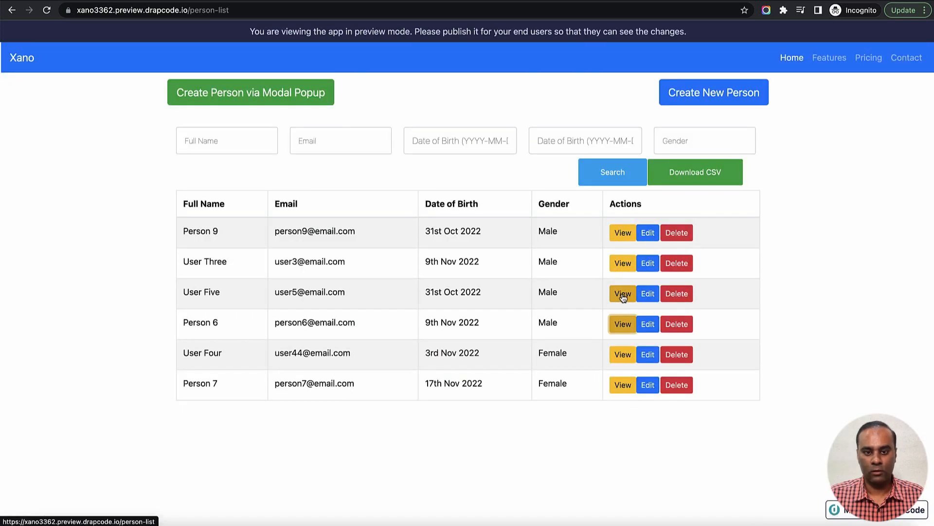
{"action": "left_click", "coordinate": [623, 295]}
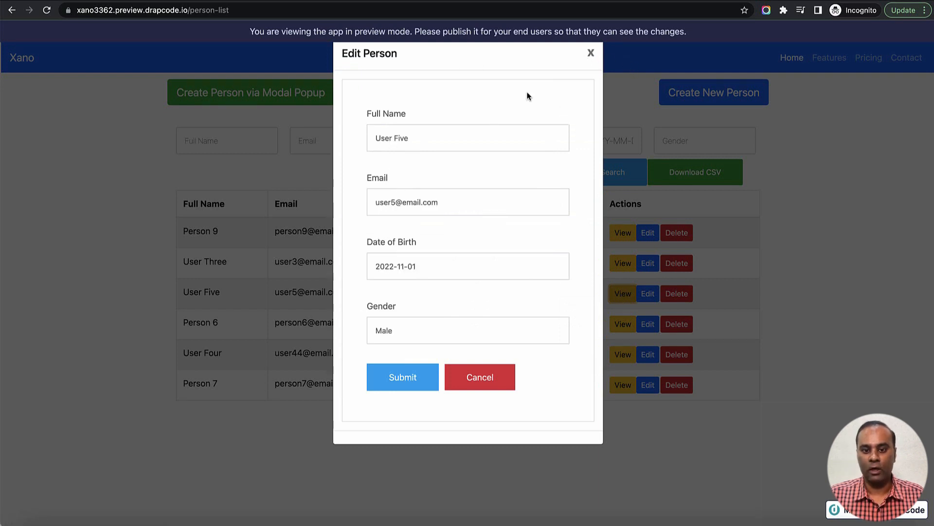
{"action": "left_click", "coordinate": [591, 53]}
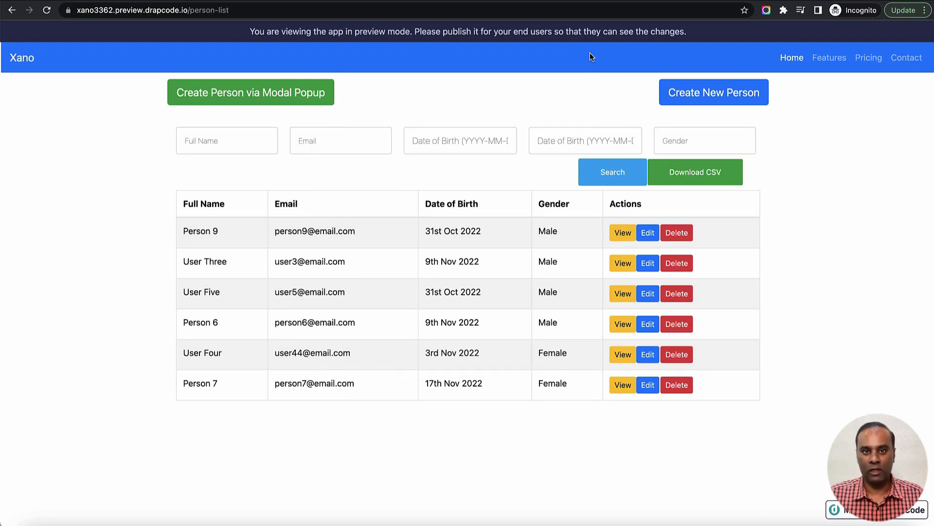
- Create a new external REST API in the DrapCode builder with the name "Update Person vis Modal Popup"
{"action": "key", "text": "ctrl+shift+Tab"}
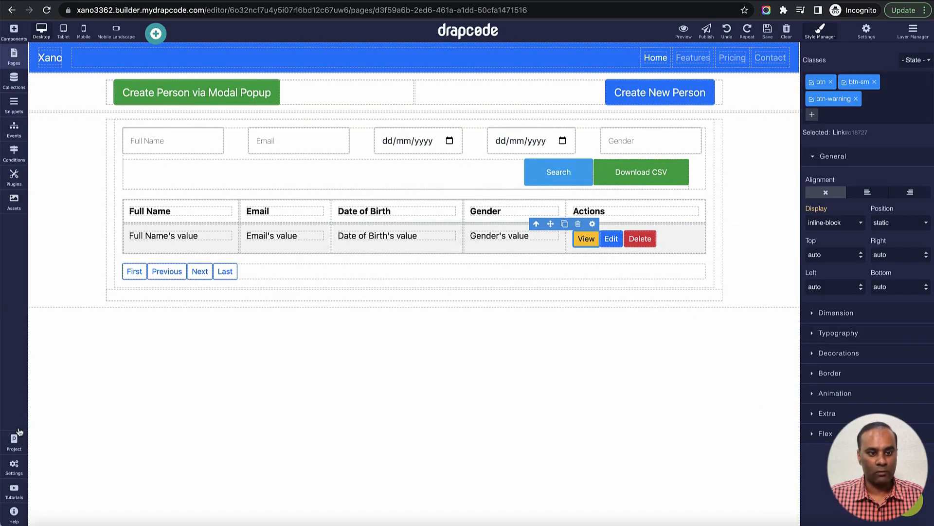
{"action": "mouse_move", "coordinate": [14, 465]}
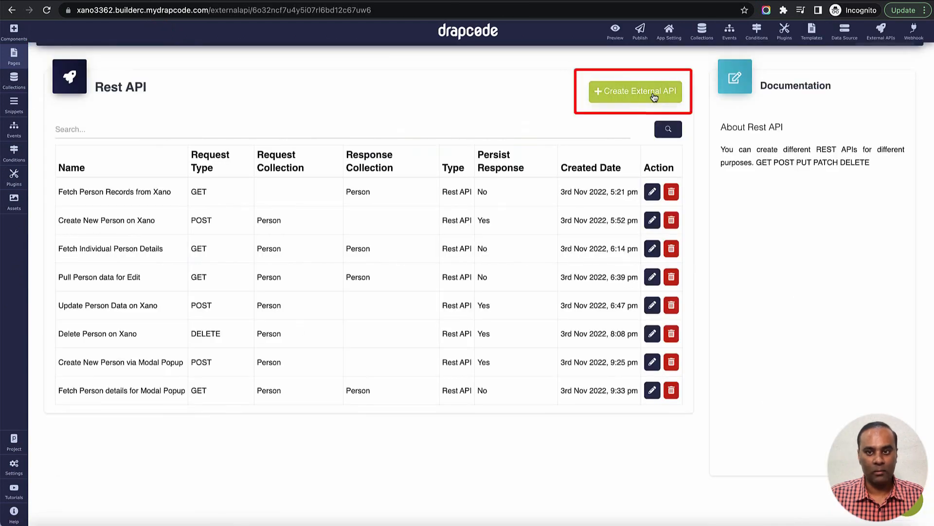
{"action": "left_click", "coordinate": [655, 93]}
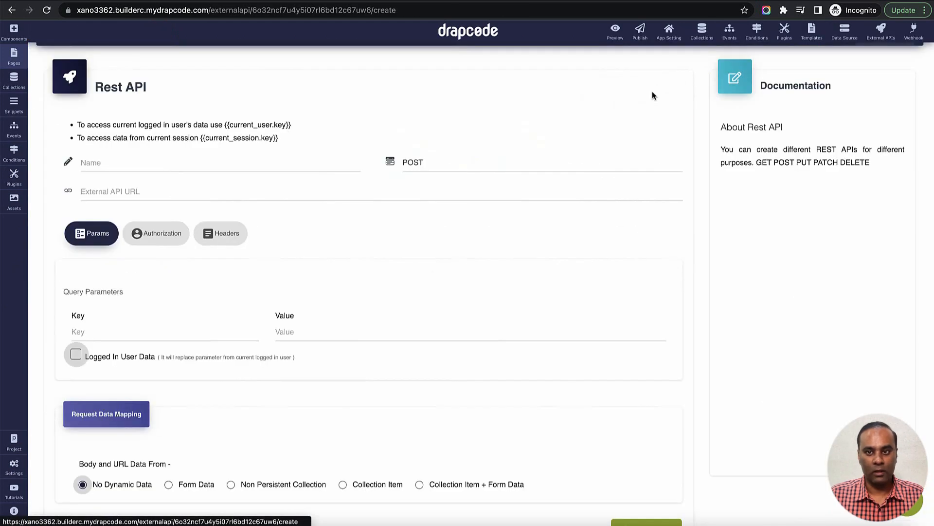
{"action": "left_click", "coordinate": [324, 164]}
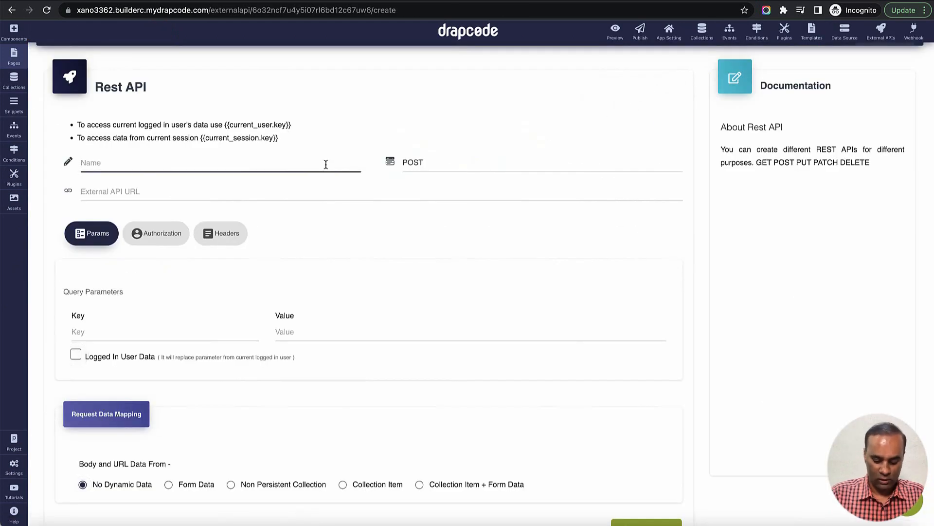
{"action": "type", "text": "Update Person vis Modal"}
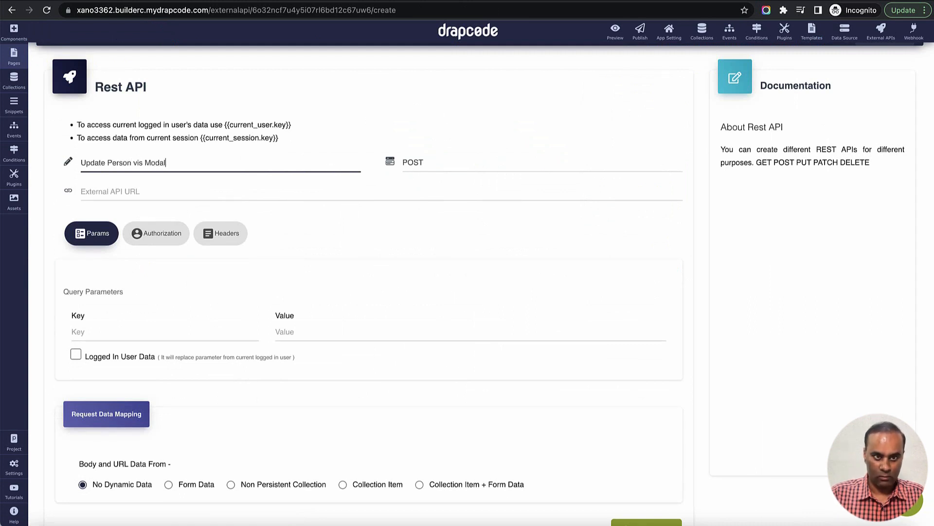
{"action": "type", "text": " Popup"}
{"action": "key", "text": "Tab"}
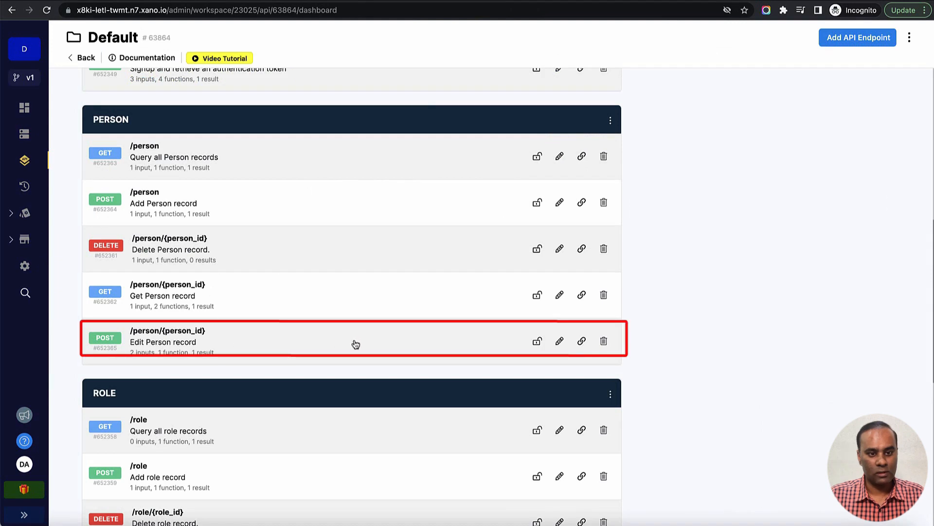
- Copy the Edit Person record endpoint URL from Xano and use it as the new API's external URL in DrapCode
{"action": "left_click", "coordinate": [582, 342]}
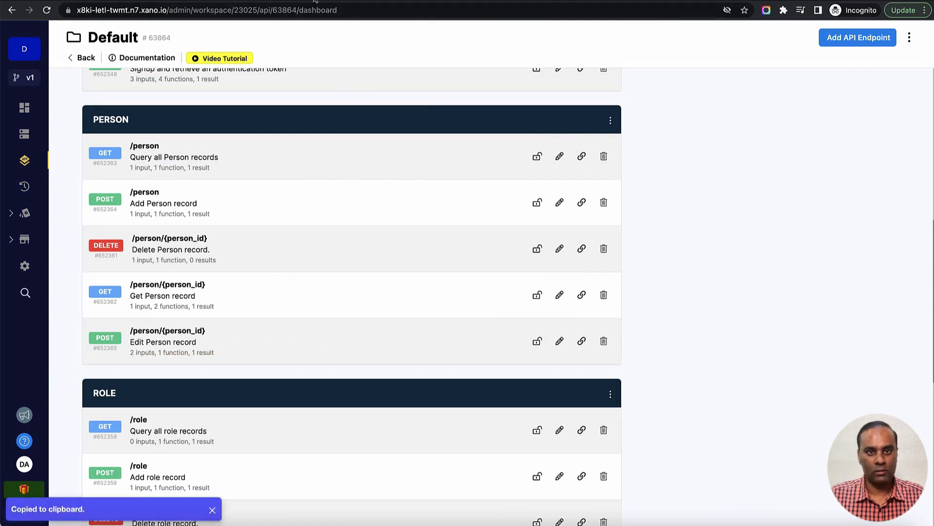
{"action": "left_click", "coordinate": [315, 1]}
{"action": "left_click", "coordinate": [276, 193]}
{"action": "key", "text": "ctrl+v"}
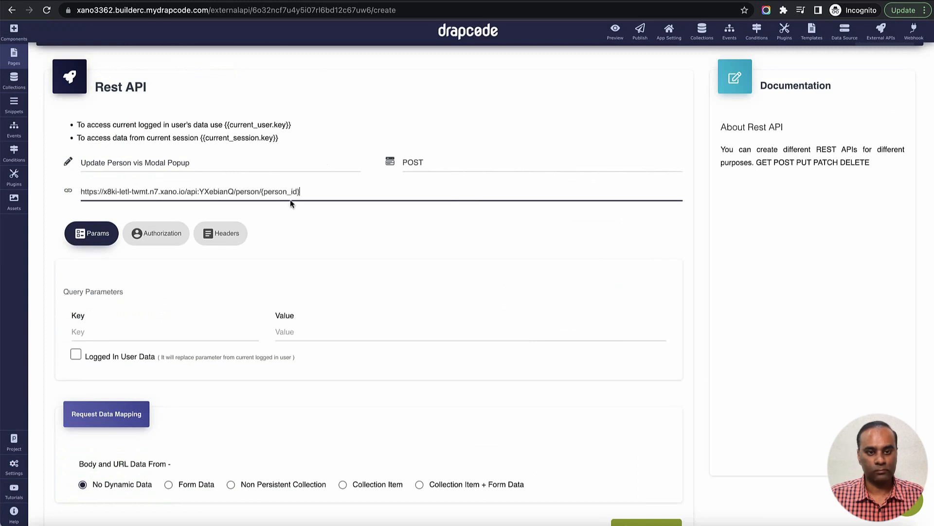
- Replace the {person_id} placeholder at the end of the API URL with {{id}}
{"action": "double_click", "coordinate": [276, 192]}
{"action": "left_click", "coordinate": [285, 193]}
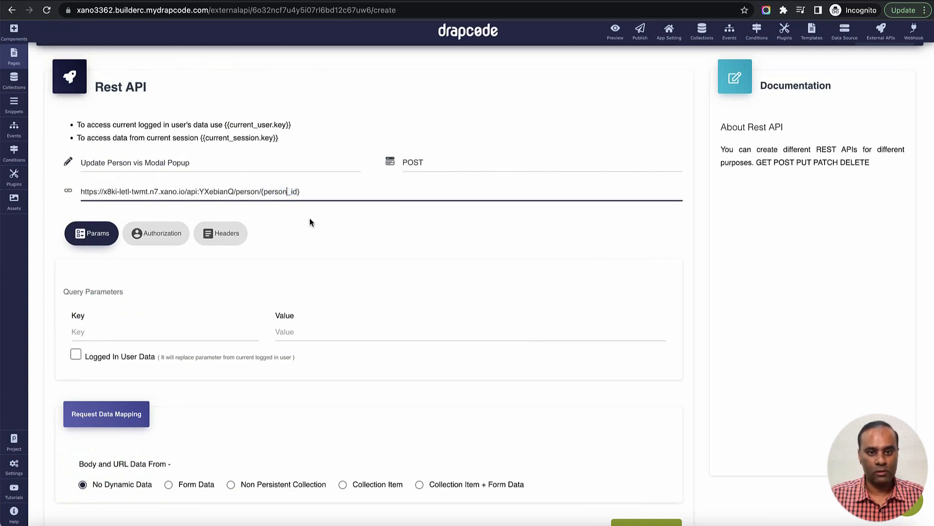
{"action": "key", "text": "BackSpace"}
{"action": "key", "text": "BackSpace"}
{"action": "key", "text": "BackSpace"}
{"action": "key", "text": "BackSpace"}
{"action": "key", "text": "BackSpace"}
{"action": "key", "text": "BackSpace"}
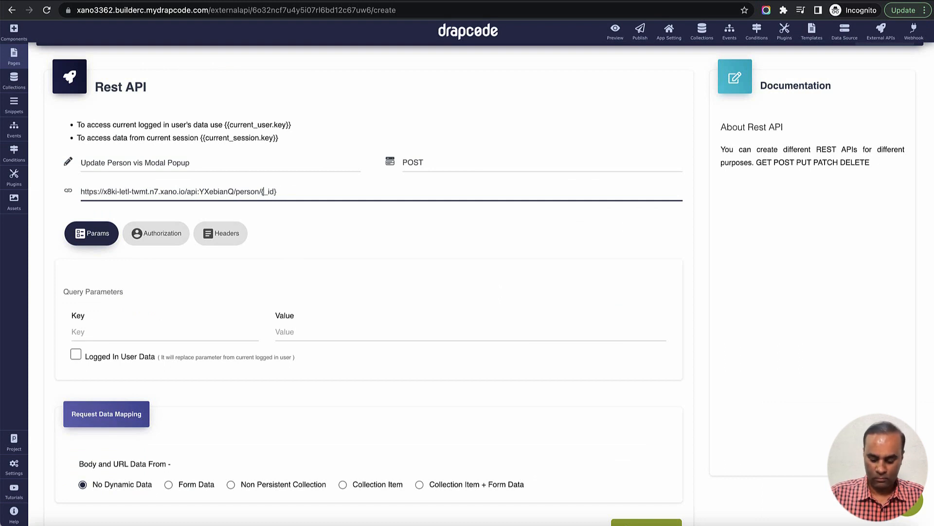
{"action": "type", "text": "{"}
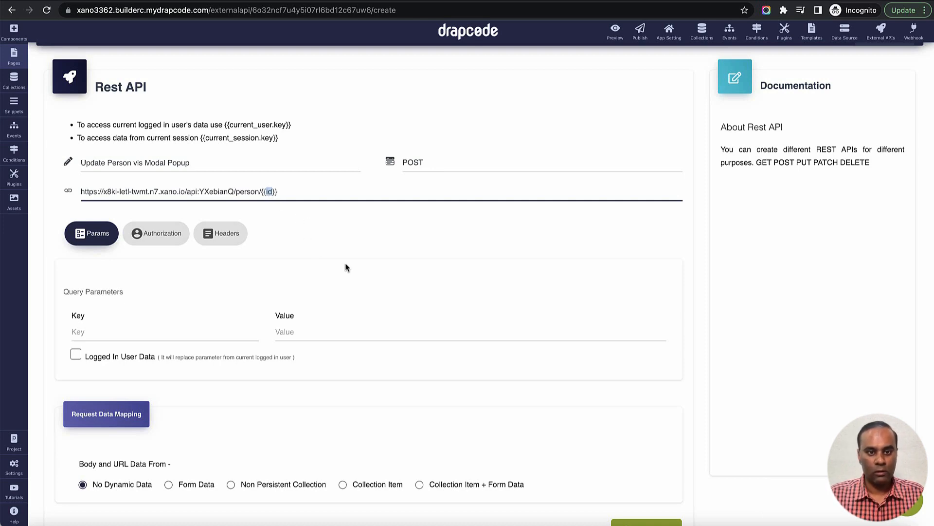
- Take the request data from the non-persistent Person collection and map the API field id to the collection's Id field
{"action": "scroll", "coordinate": [347, 268], "scroll_direction": "down", "scroll_amount": 7}
{"action": "left_click", "coordinate": [231, 130]}
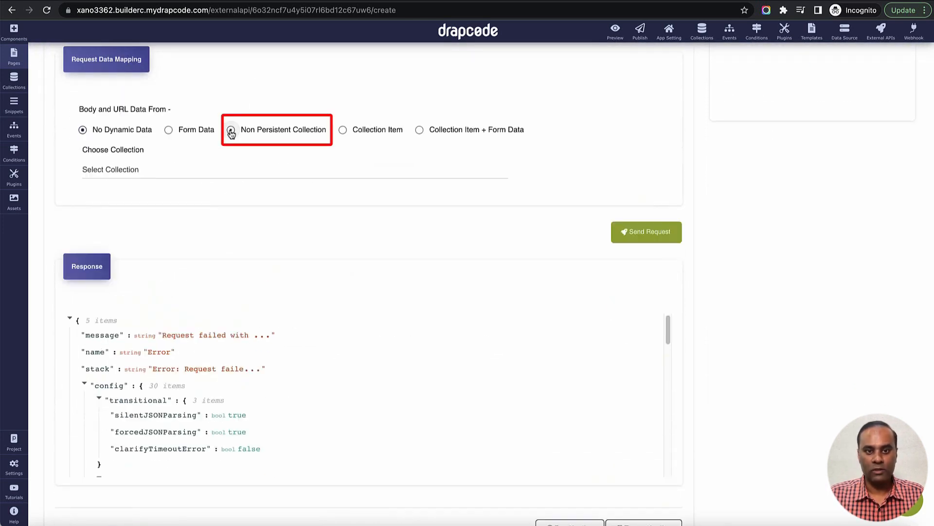
{"action": "left_click", "coordinate": [255, 172]}
{"action": "left_click", "coordinate": [254, 180]}
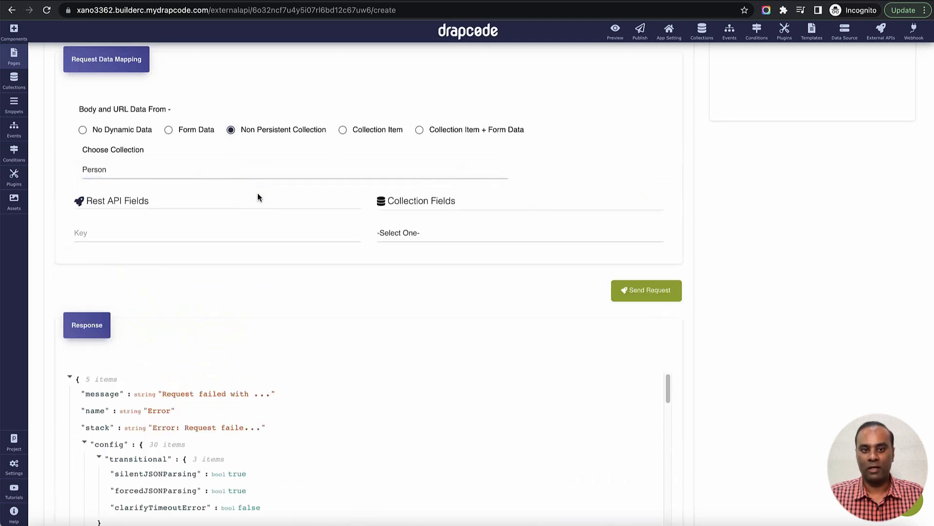
{"action": "left_click", "coordinate": [263, 232]}
{"action": "type", "text": "id"}
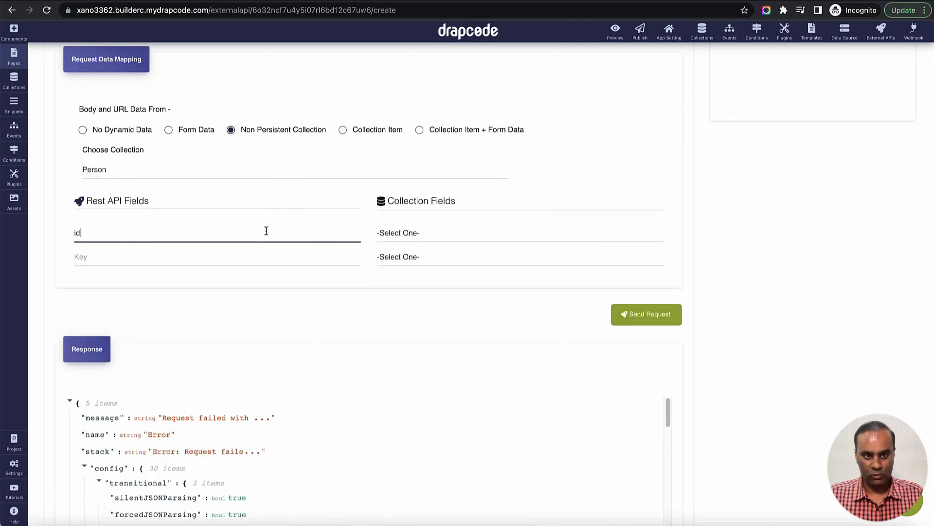
{"action": "left_click", "coordinate": [425, 239]}
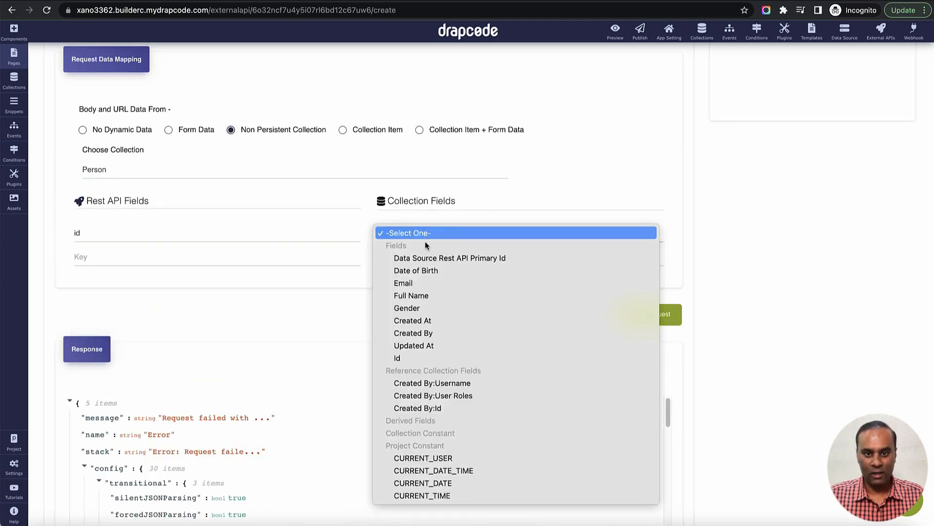
{"action": "left_click", "coordinate": [428, 354]}
- Switch to the Xano API documentation and examine the request body of the POST /person/{person_id} Edit Person record endpoint
{"action": "left_click", "coordinate": [564, 0]}
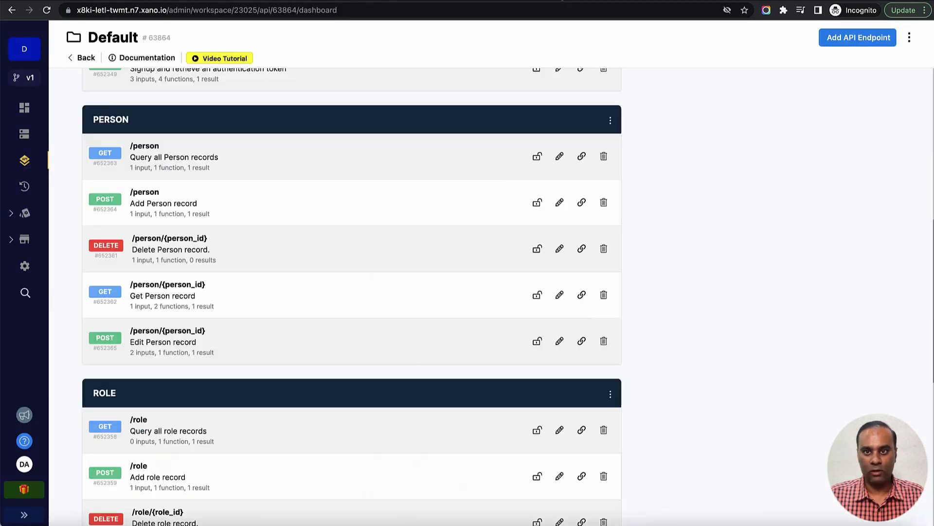
{"action": "left_click", "coordinate": [477, 1]}
{"action": "scroll", "coordinate": [312, 154], "scroll_direction": "up", "scroll_amount": 1}
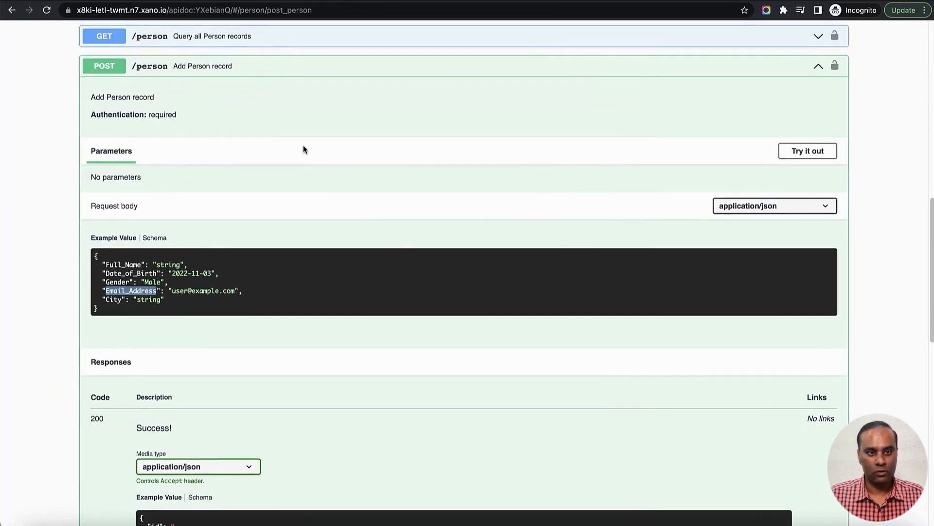
{"action": "left_click", "coordinate": [270, 88]}
{"action": "key", "text": "super+r"}
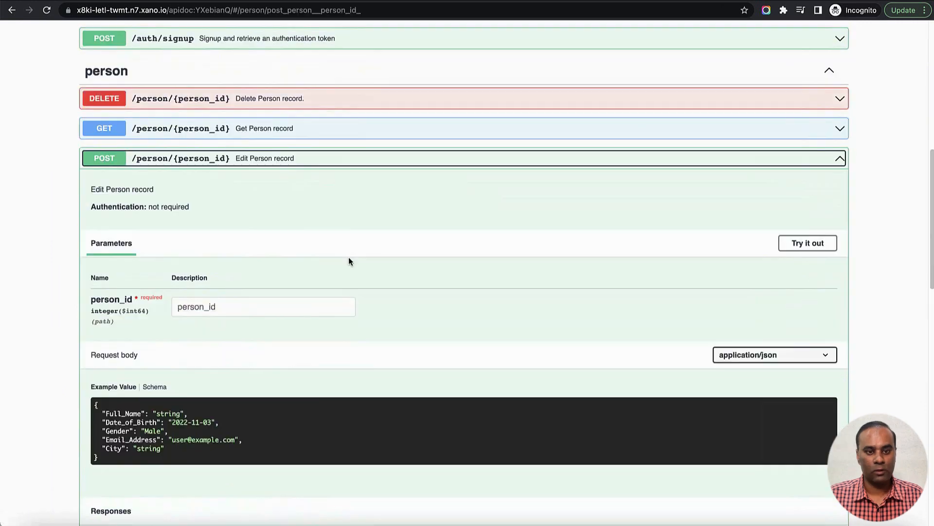
{"action": "scroll", "coordinate": [336, 261], "scroll_direction": "down", "scroll_amount": 5}
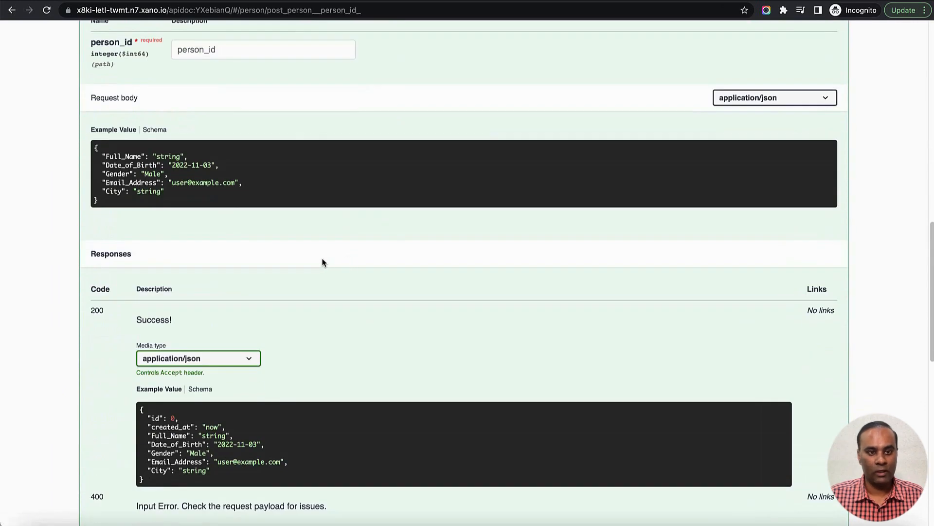
- Copy the Full_Name key from the documented request body and map it to the Full Name collection field in DrapCode
{"action": "double_click", "coordinate": [125, 160]}
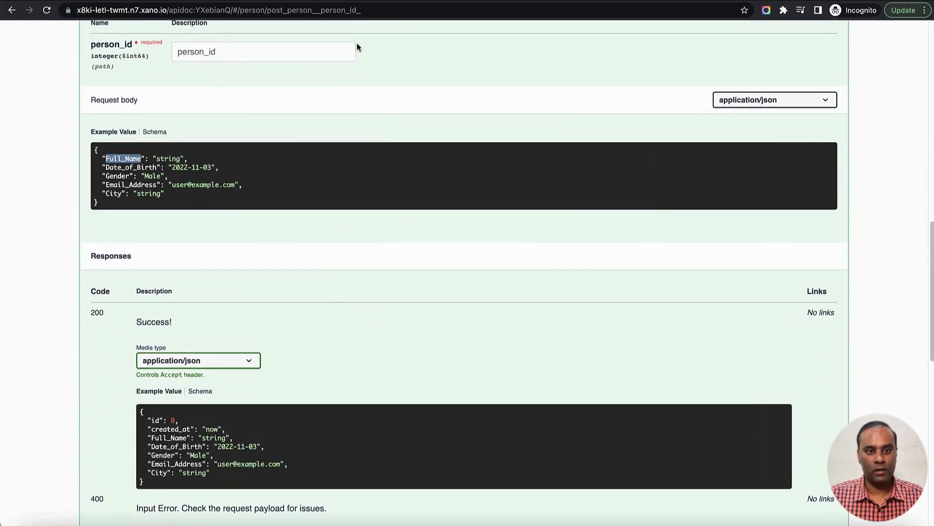
{"action": "left_click", "coordinate": [350, 4]}
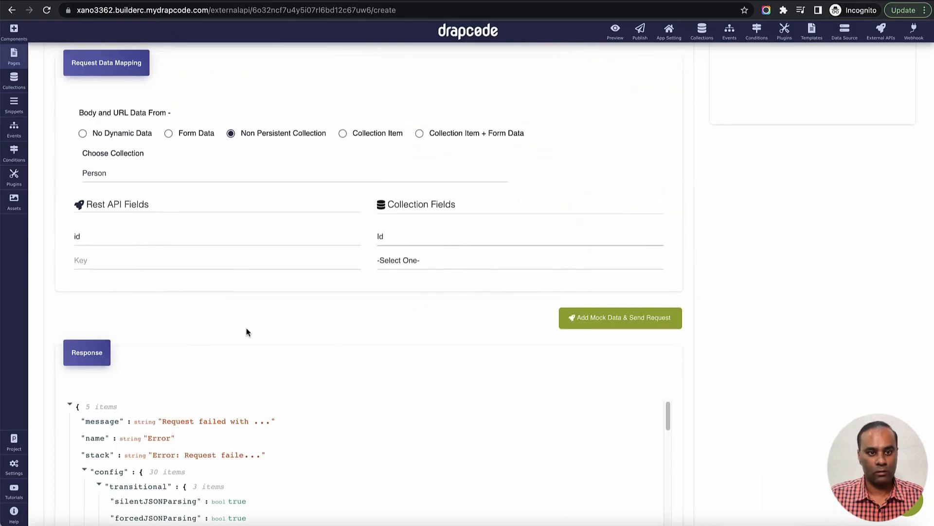
{"action": "left_click", "coordinate": [204, 263]}
{"action": "key", "text": "ctrl+v"}
{"action": "left_click", "coordinate": [423, 262]}
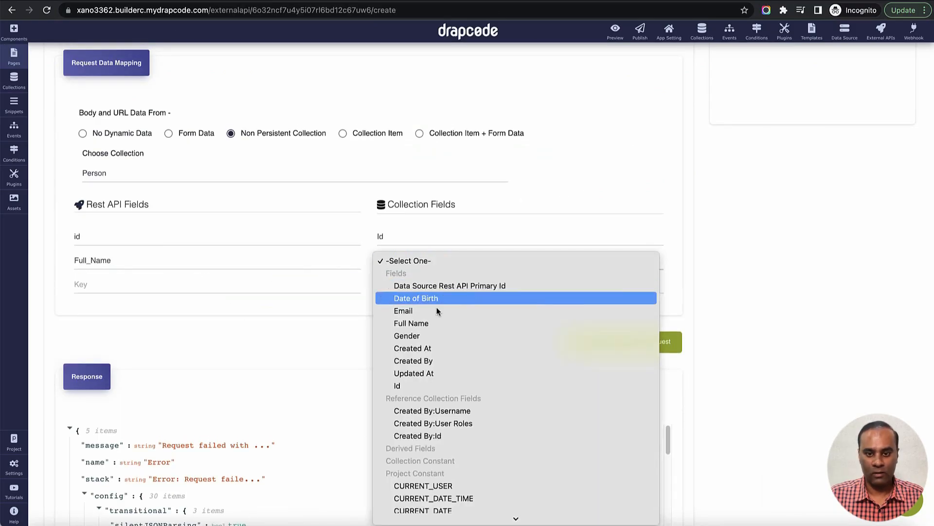
{"action": "left_click", "coordinate": [439, 326]}
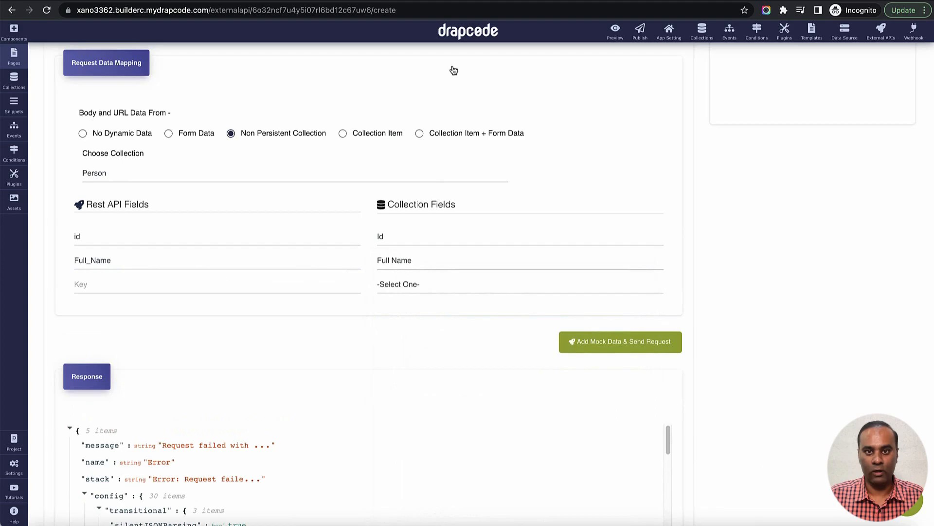
- Copy the Date_of_Birth key from the Xano documentation and map it to the Date of Birth collection field in DrapCode
{"action": "left_click", "coordinate": [579, 2]}
{"action": "double_click", "coordinate": [143, 167]}
{"action": "key", "text": "ctrl+c"}
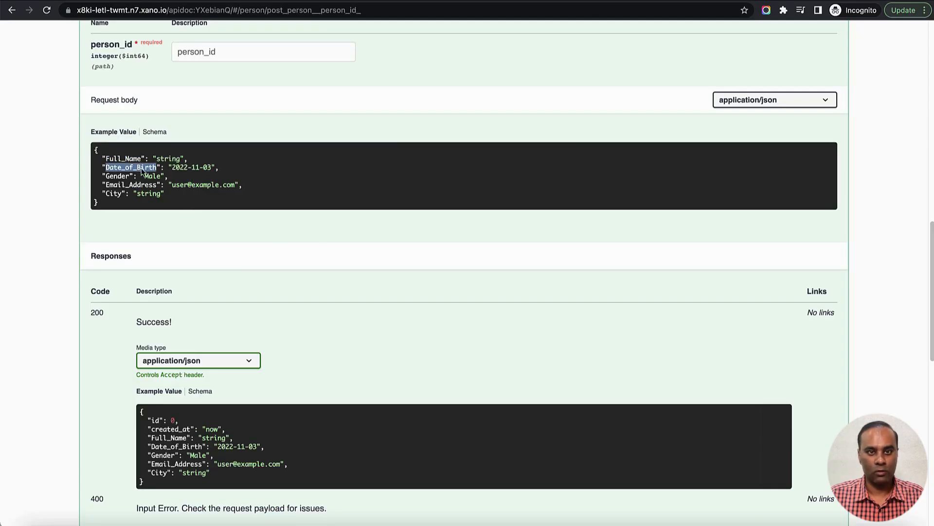
{"action": "left_click", "coordinate": [313, 2]}
{"action": "left_click", "coordinate": [238, 285]}
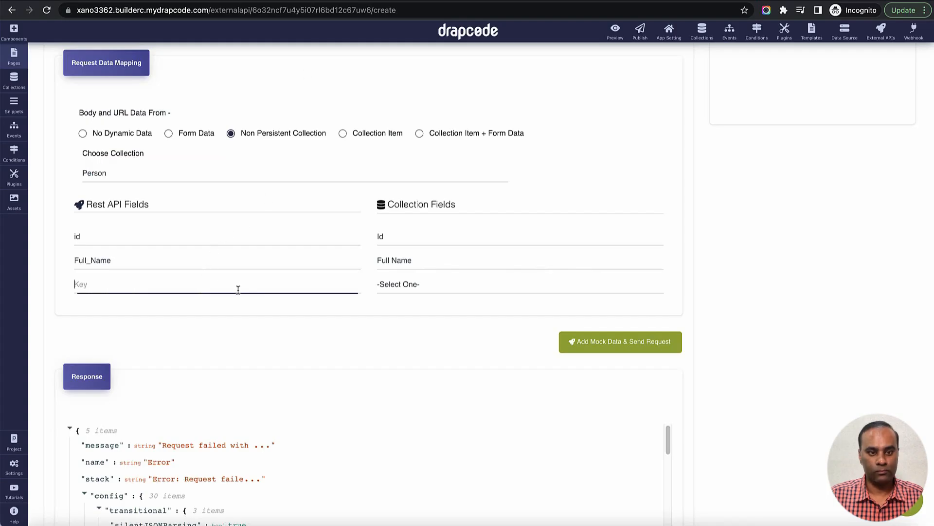
{"action": "key", "text": "ctrl+v"}
{"action": "left_click", "coordinate": [412, 285]}
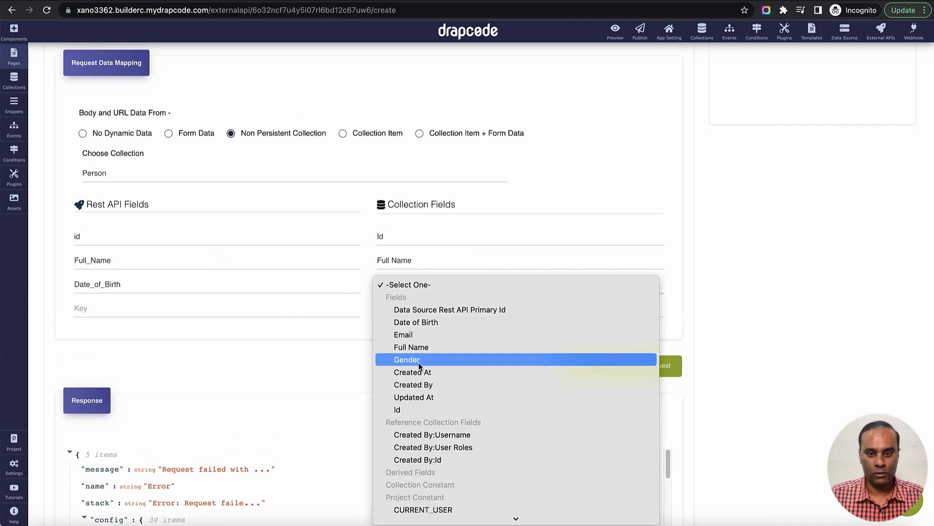
{"action": "left_click", "coordinate": [418, 324]}
- Copy the Gender key from the Xano documentation and map it to the Gender collection field in DrapCode
{"action": "left_click", "coordinate": [592, 2]}
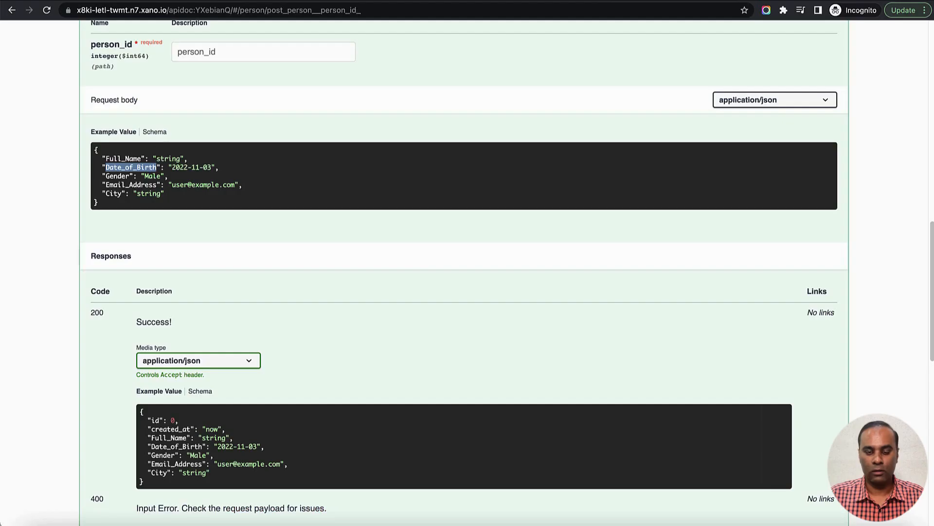
{"action": "double_click", "coordinate": [117, 176]}
{"action": "key", "text": "ctrl+c"}
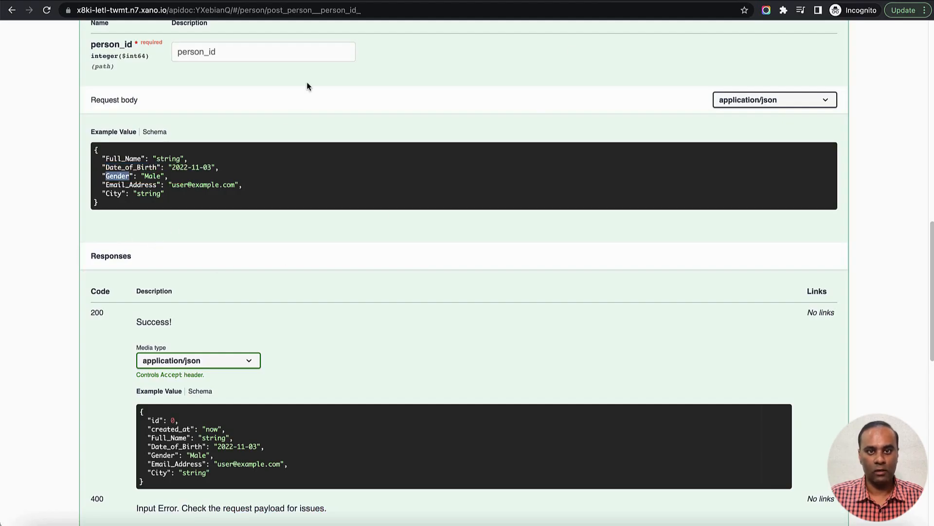
{"action": "left_click", "coordinate": [313, 4]}
{"action": "left_click", "coordinate": [217, 307]}
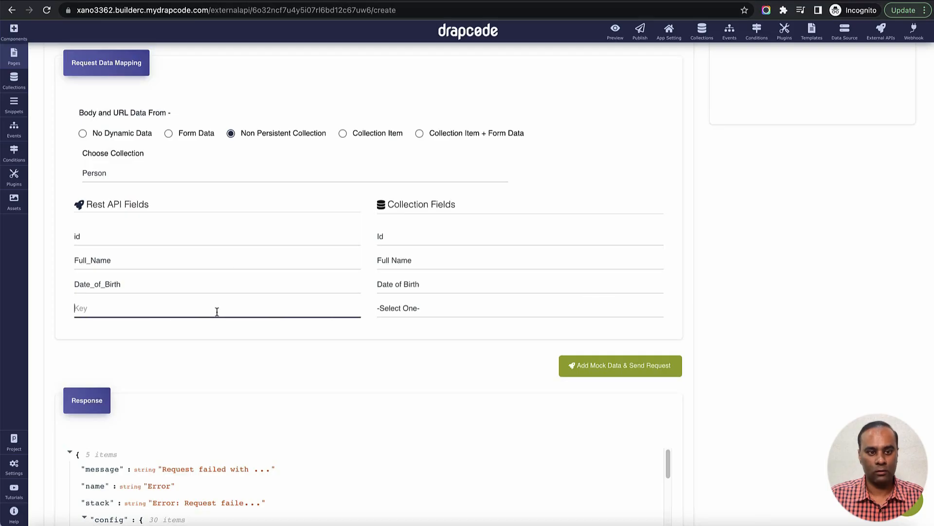
{"action": "key", "text": "ctrl+v"}
{"action": "left_click", "coordinate": [418, 309]}
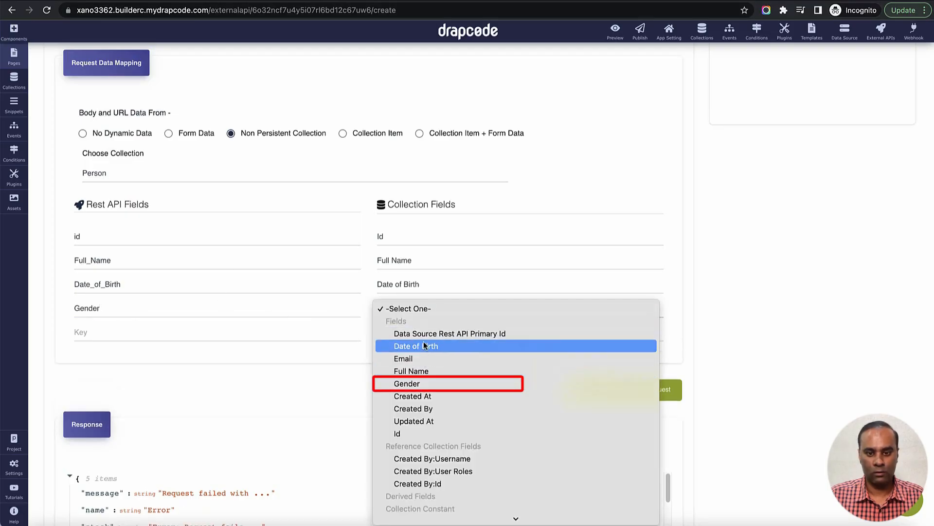
{"action": "left_click", "coordinate": [428, 383]}
- Copy the Email_Address key from the Xano documentation and map it to the Email collection field in DrapCode
{"action": "left_click", "coordinate": [583, 2]}
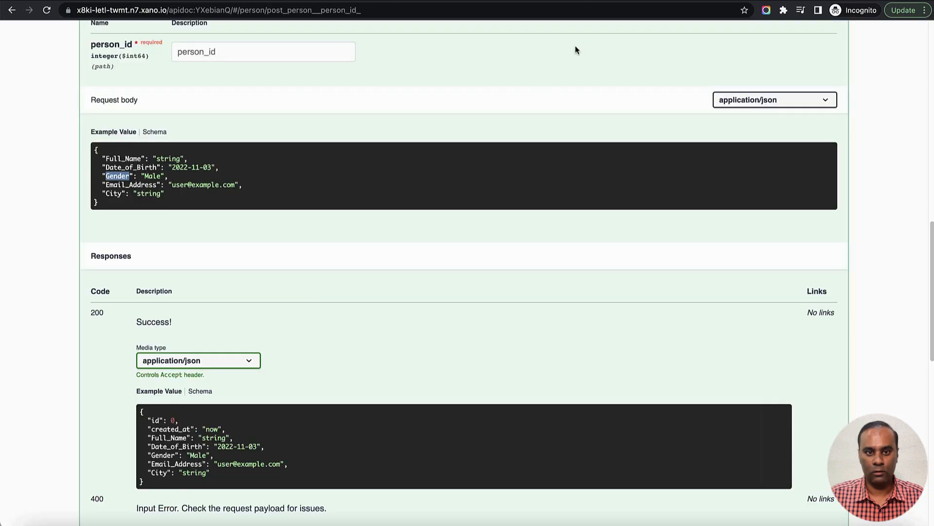
{"action": "double_click", "coordinate": [129, 185]}
{"action": "key", "text": "super+c"}
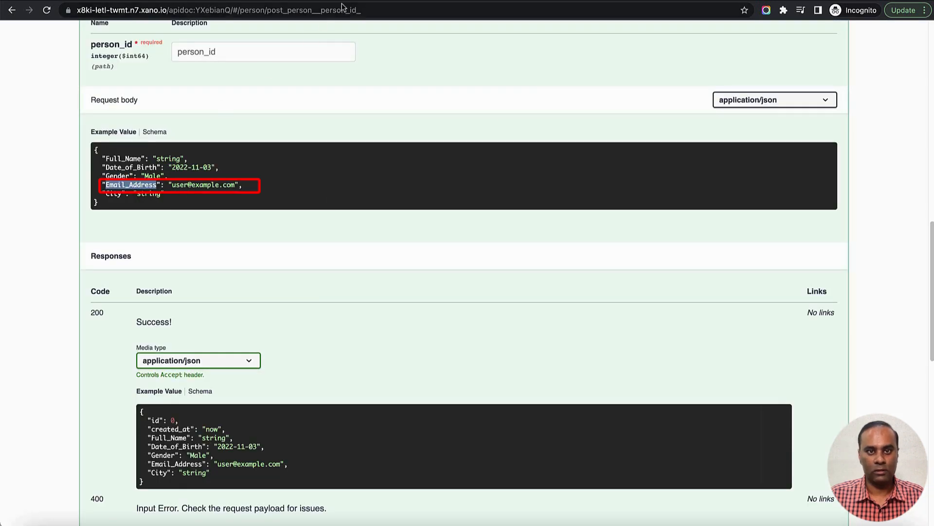
{"action": "left_click", "coordinate": [340, 3]}
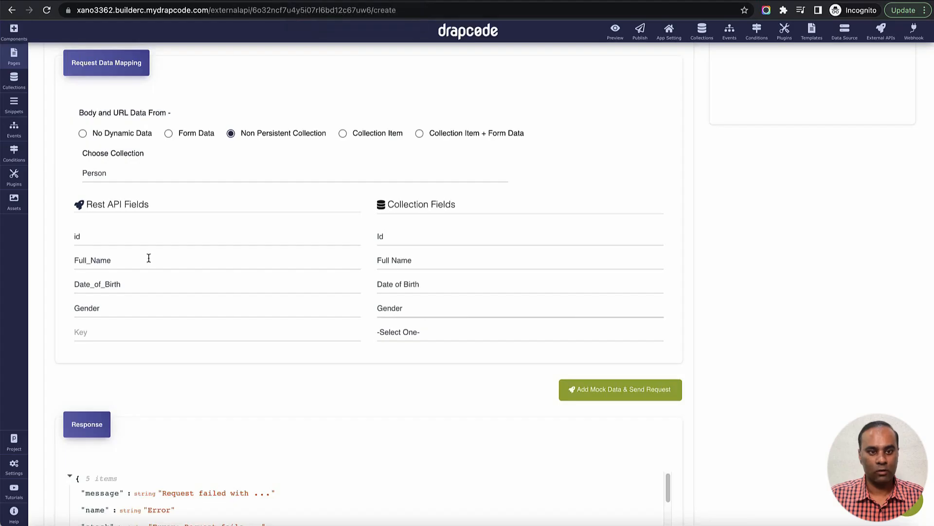
{"action": "left_click", "coordinate": [128, 330]}
{"action": "key", "text": "super+v"}
{"action": "left_click", "coordinate": [409, 333]}
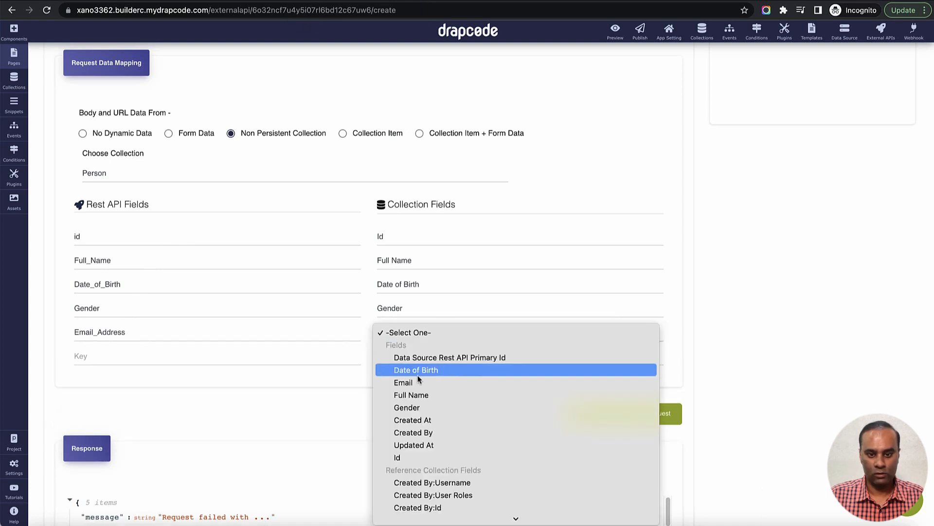
{"action": "left_click", "coordinate": [419, 382]}
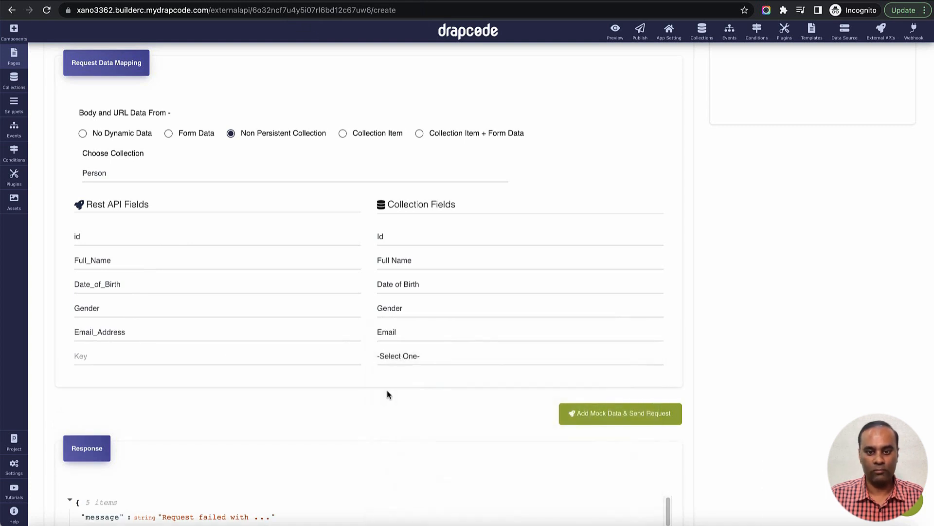
- Check the request data mapping and save the external API for updating a person
{"action": "scroll", "coordinate": [388, 393], "scroll_direction": "up", "scroll_amount": 2}
{"action": "scroll", "coordinate": [617, 291], "scroll_direction": "up", "scroll_amount": 1}
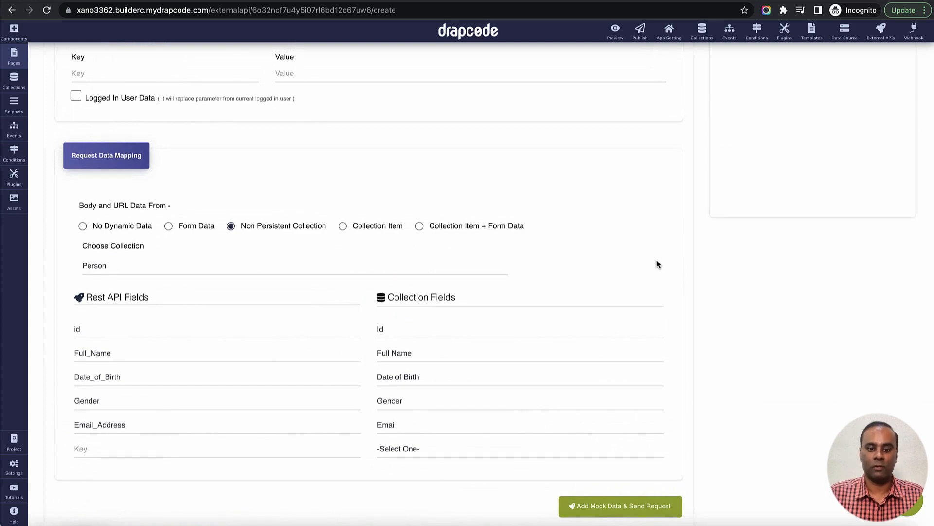
{"action": "scroll", "coordinate": [647, 267], "scroll_direction": "down", "scroll_amount": 2}
{"action": "scroll", "coordinate": [407, 405], "scroll_direction": "down", "scroll_amount": 8}
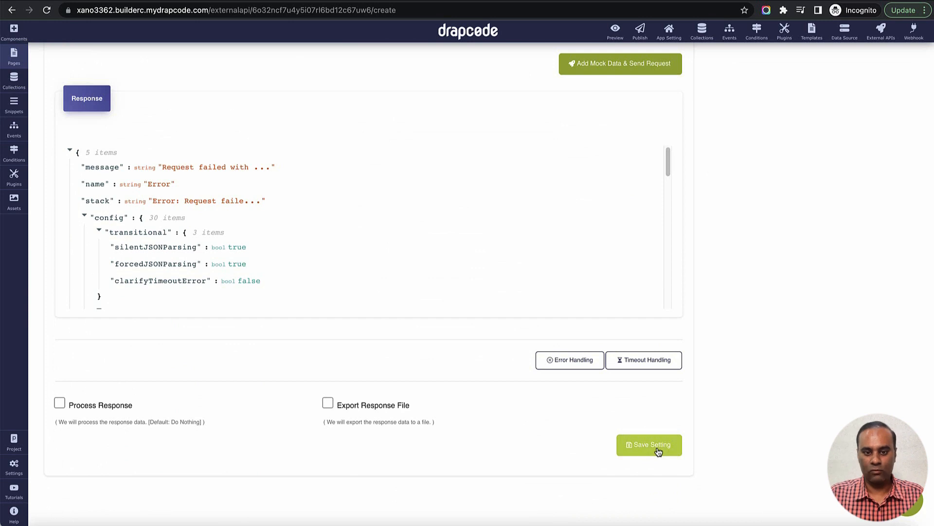
{"action": "left_click", "coordinate": [658, 446]}
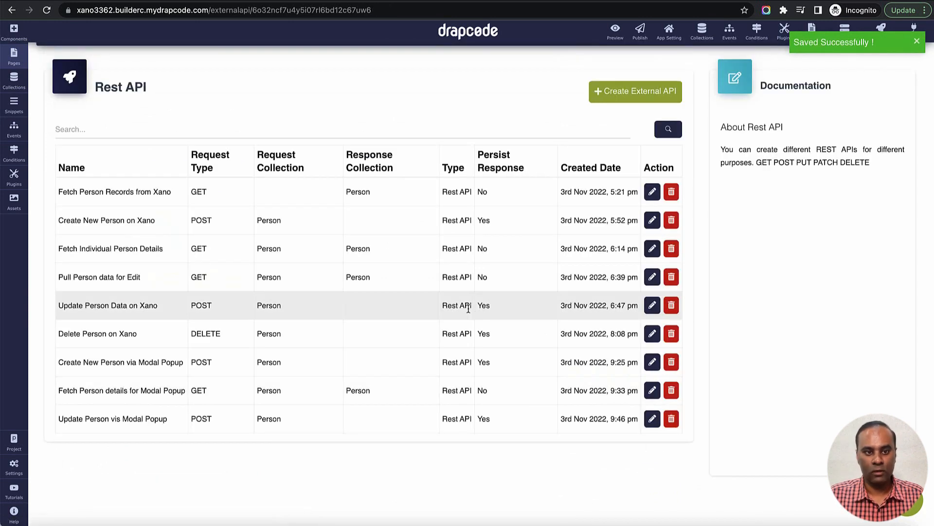
- Create a new event named "Update Person via Modal Popup"
{"action": "left_click", "coordinate": [14, 129]}
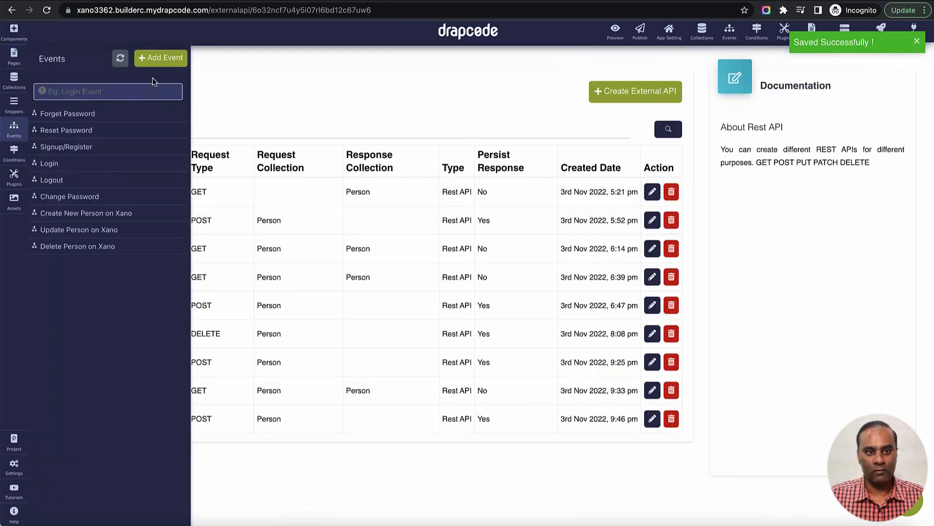
{"action": "left_click", "coordinate": [155, 60]}
{"action": "left_click", "coordinate": [325, 132]}
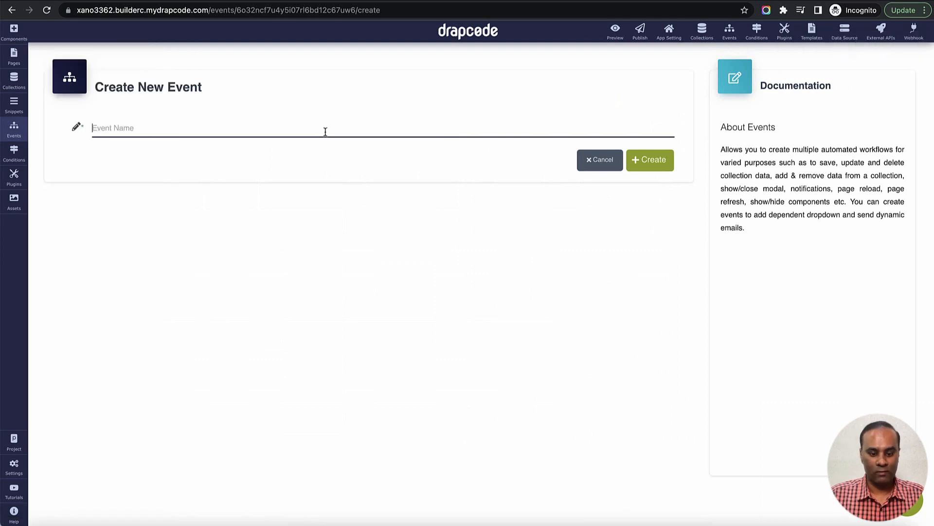
{"action": "type", "text": "up"}
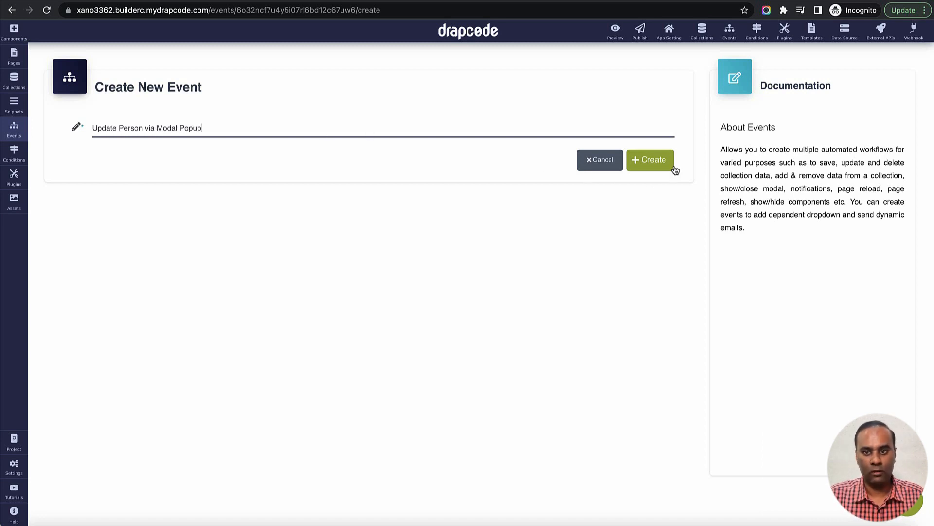
{"action": "left_click", "coordinate": [672, 167]}
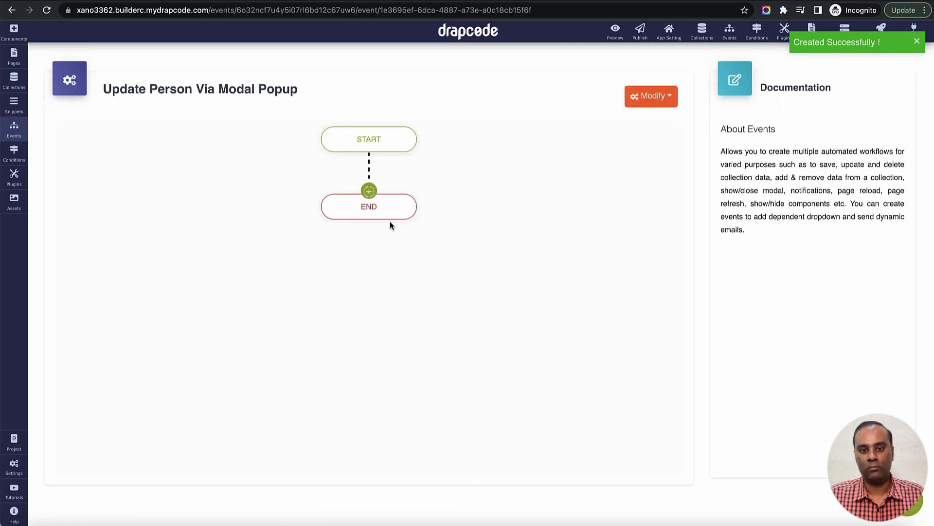
- Add a Send Data To External API action to the event, using the "Update Person vis Modal Popup" API, and save it
{"action": "left_click", "coordinate": [370, 191]}
{"action": "mouse_move", "coordinate": [438, 359]}
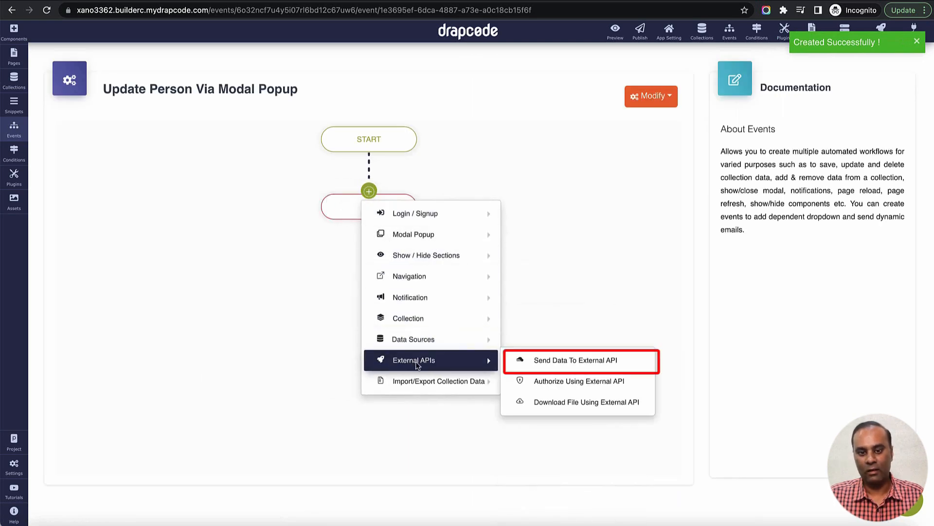
{"action": "left_click", "coordinate": [559, 360]}
{"action": "left_click", "coordinate": [480, 163]}
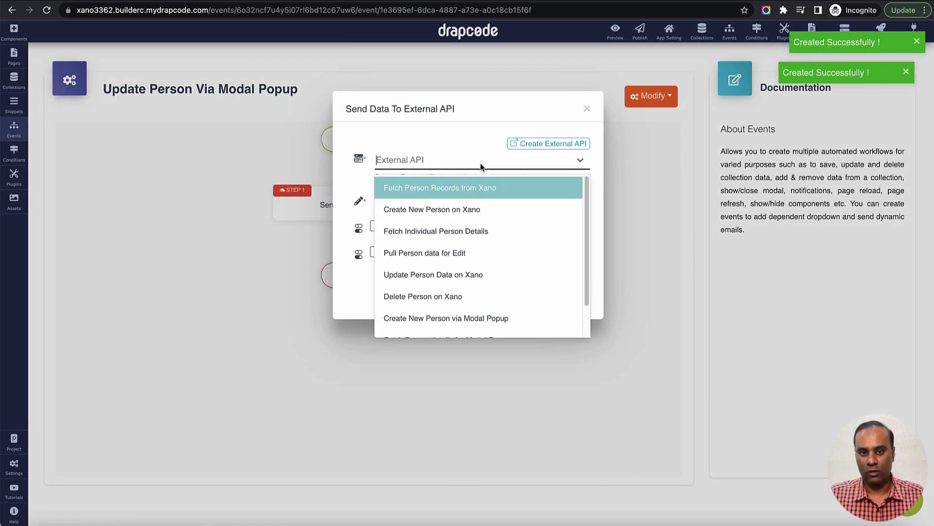
{"action": "scroll", "coordinate": [485, 276], "scroll_direction": "down", "scroll_amount": 2}
{"action": "left_click", "coordinate": [472, 324]}
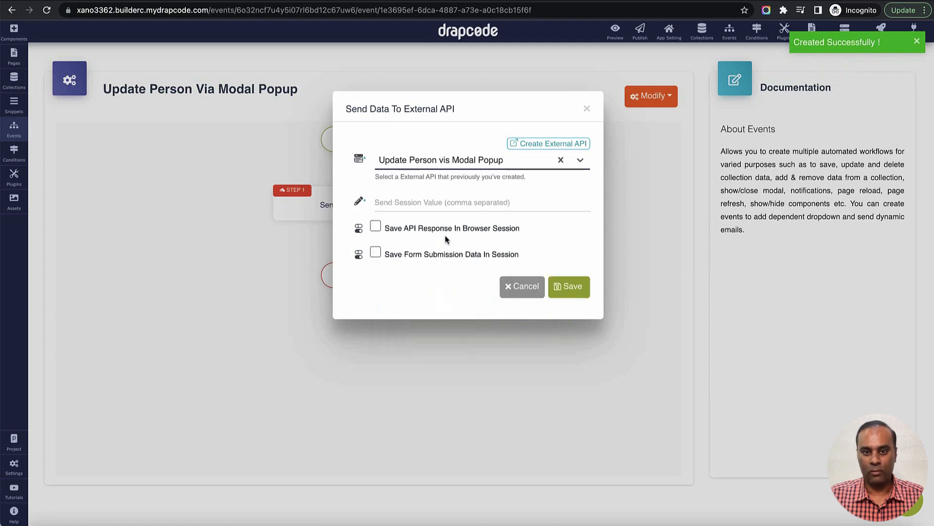
{"action": "left_click", "coordinate": [560, 292]}
- Add a Page Reload action after the external API action in the event
{"action": "left_click", "coordinate": [369, 259]}
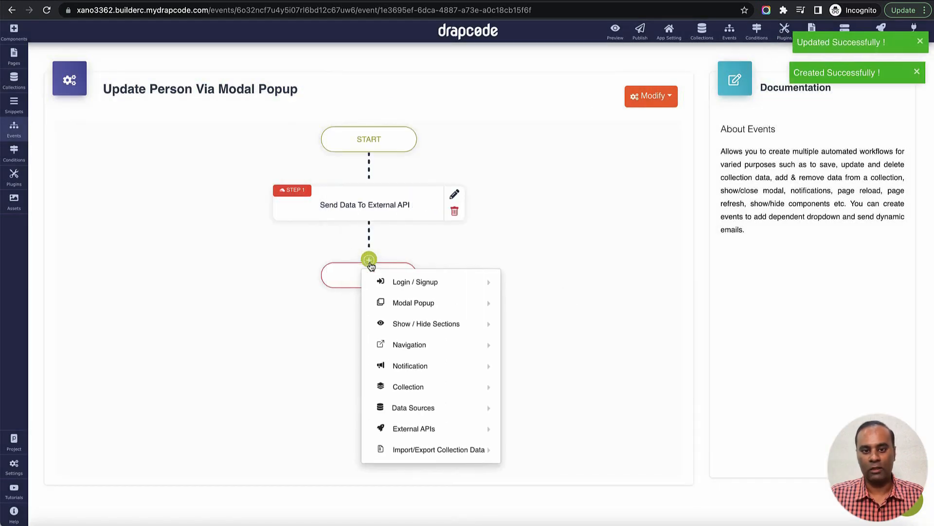
{"action": "mouse_move", "coordinate": [409, 323]}
{"action": "mouse_move", "coordinate": [416, 346]}
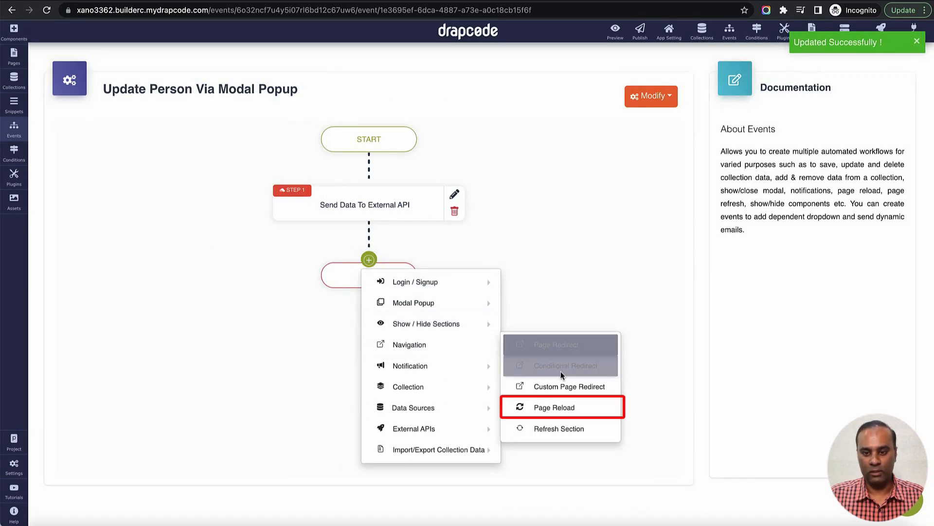
{"action": "left_click", "coordinate": [562, 407]}
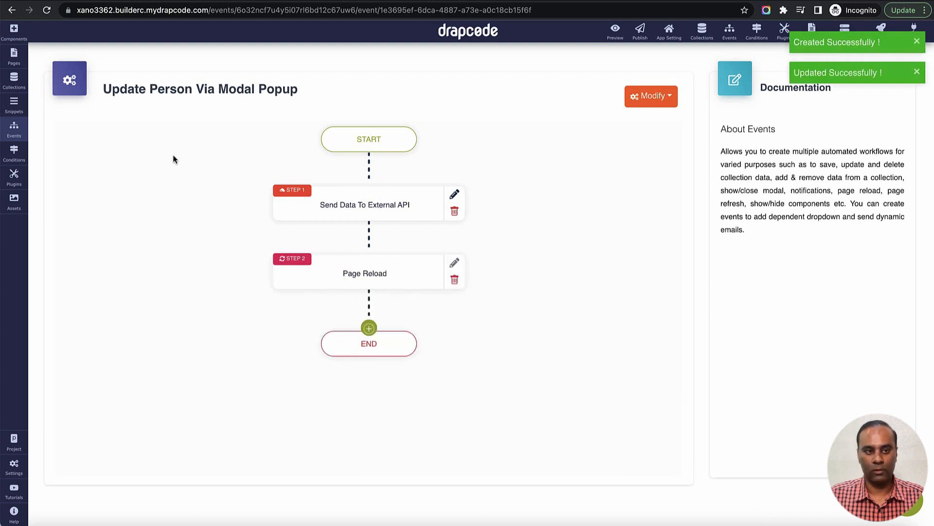
- Refresh the snippet list and open the "Edit Person in Modal Popup" snippet
{"action": "left_click", "coordinate": [14, 56]}
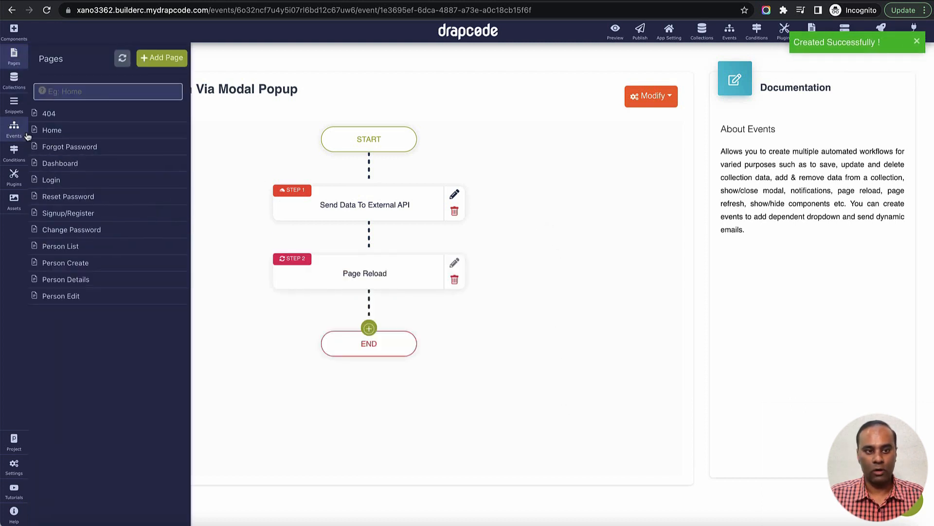
{"action": "left_click", "coordinate": [14, 103]}
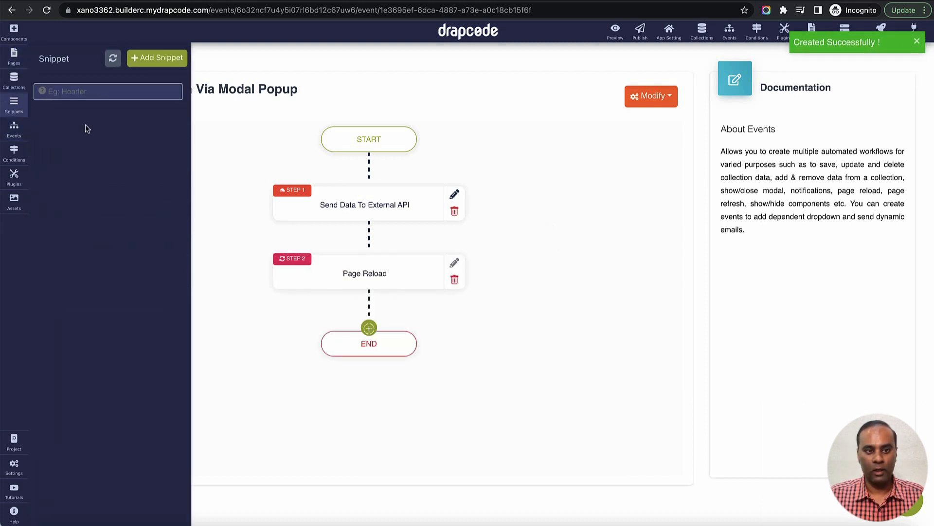
{"action": "left_click", "coordinate": [112, 59]}
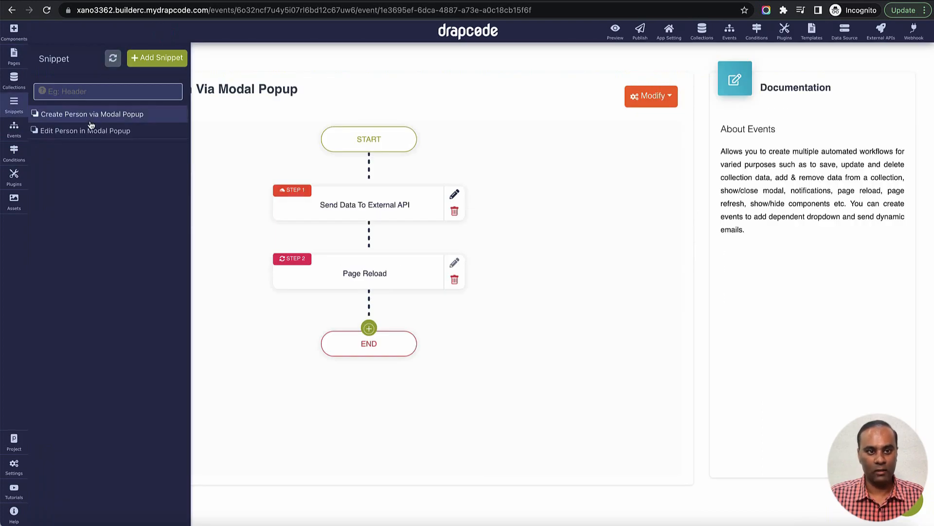
{"action": "left_click", "coordinate": [88, 132]}
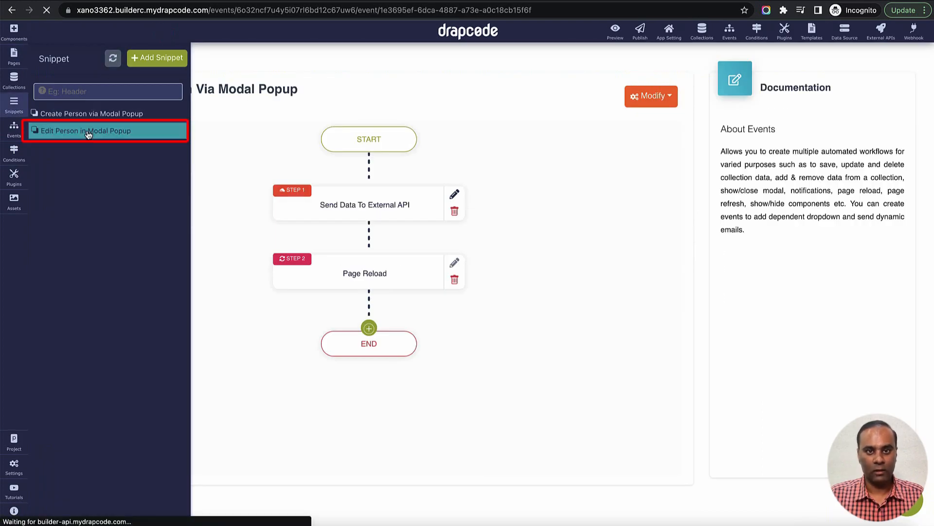